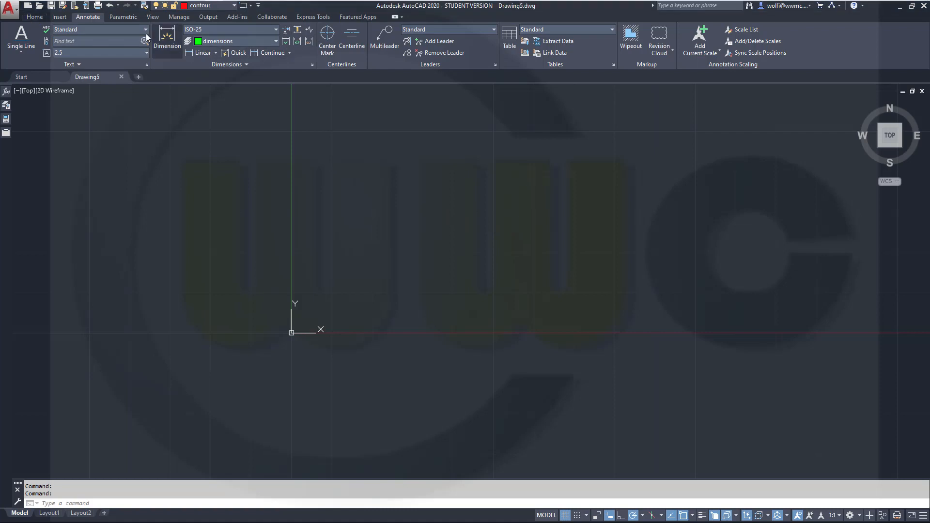
Draw a circle of radius 12 centred on the origin 0,0
{"action": "left_click", "coordinate": [39, 17]}
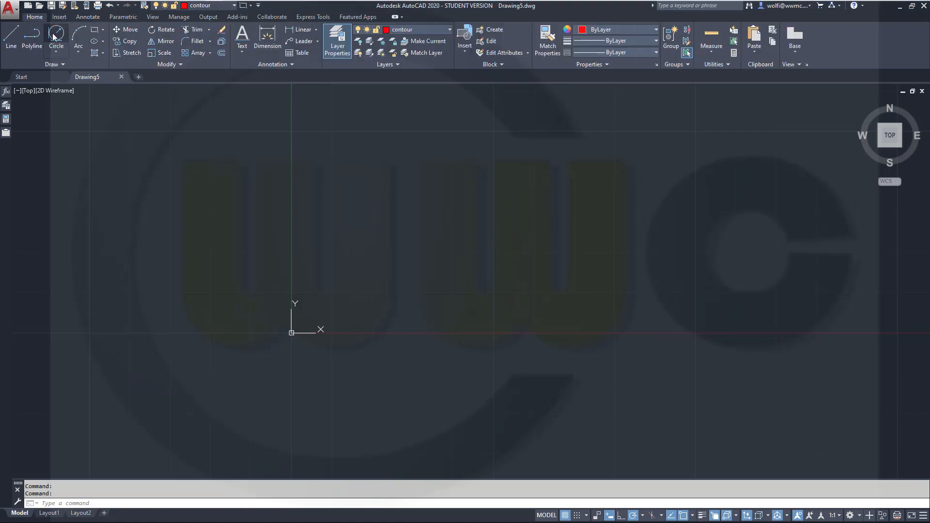
{"action": "left_click", "coordinate": [57, 53]}
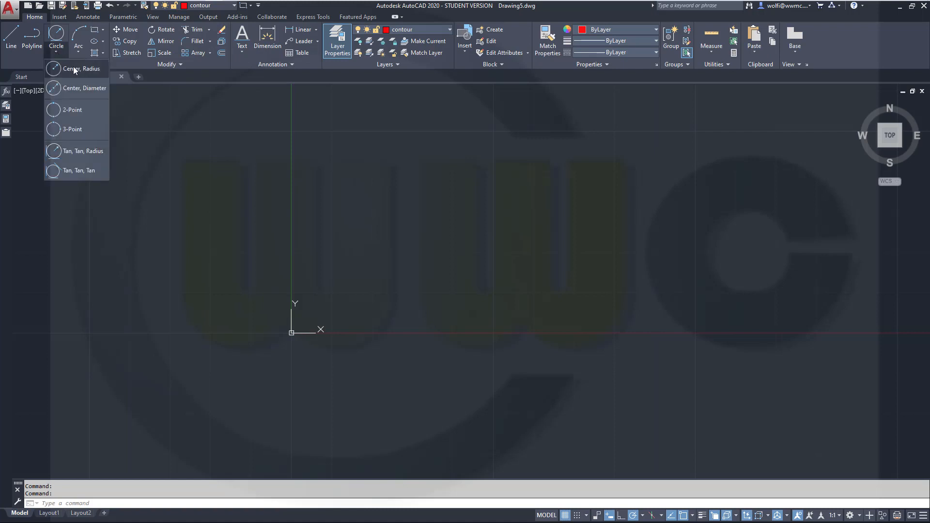
{"action": "left_click", "coordinate": [74, 66]}
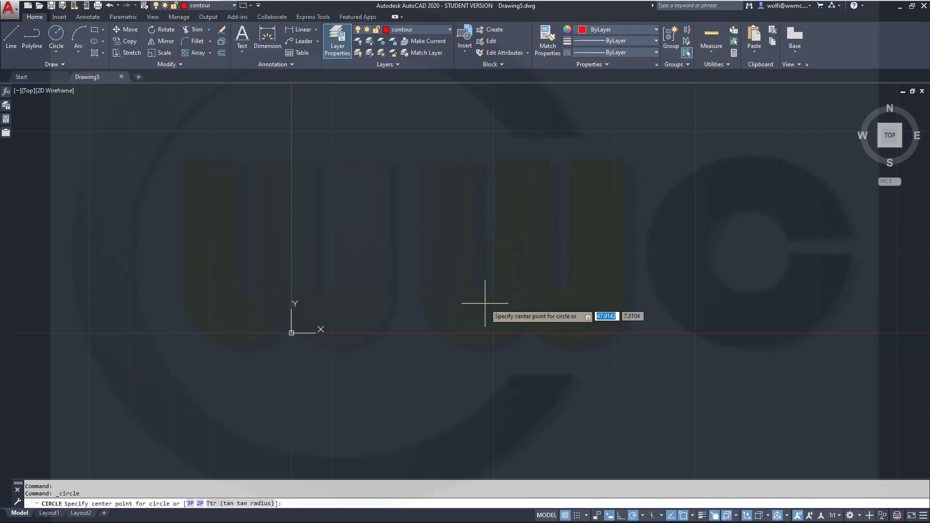
{"action": "type", "text": "0,0"}
{"action": "key", "text": "Return"}
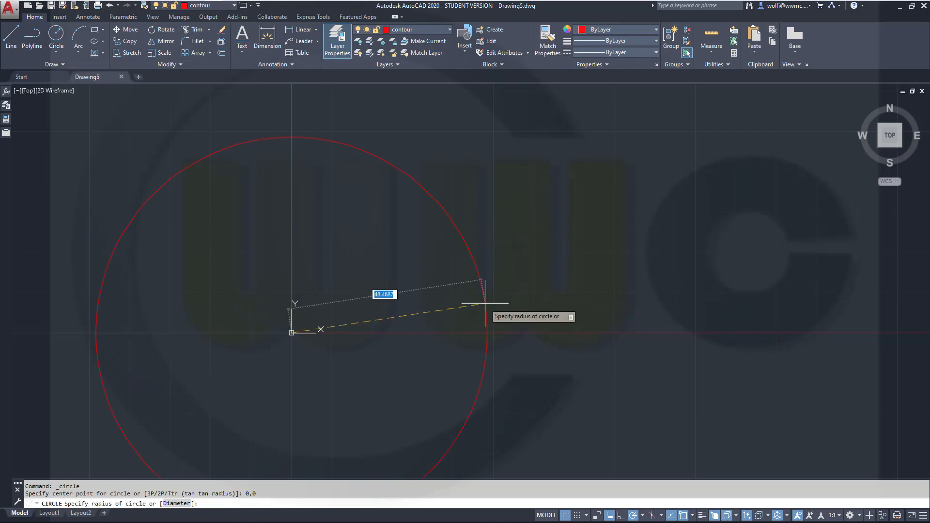
{"action": "key", "text": "Return"}
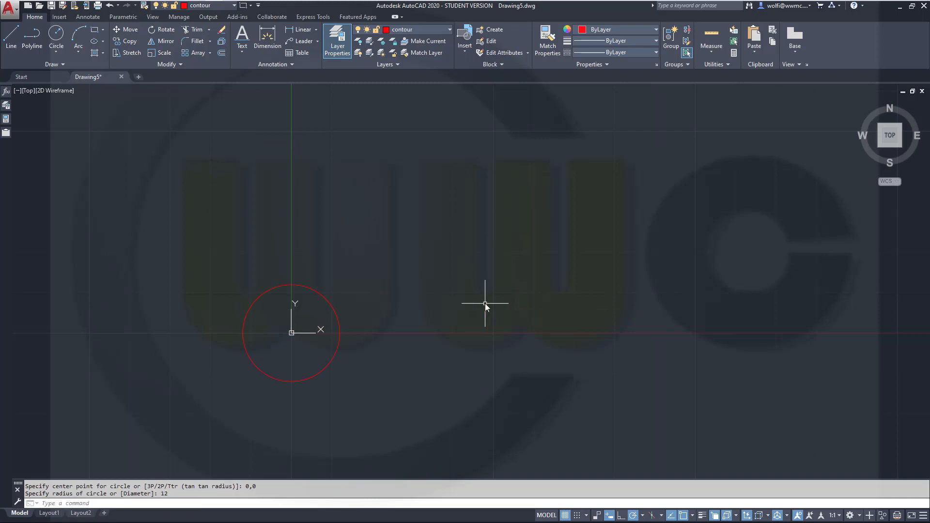
Draw a line from the circle's centre at 0,0 with length 19 at an angle of 55°
{"action": "left_click", "coordinate": [11, 36]}
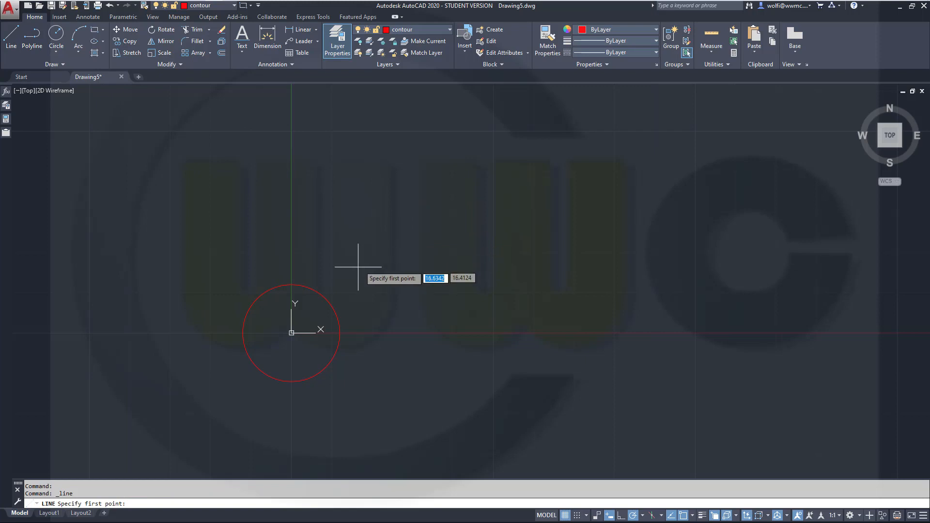
{"action": "type", "text": "0,0"}
{"action": "key", "text": "Return"}
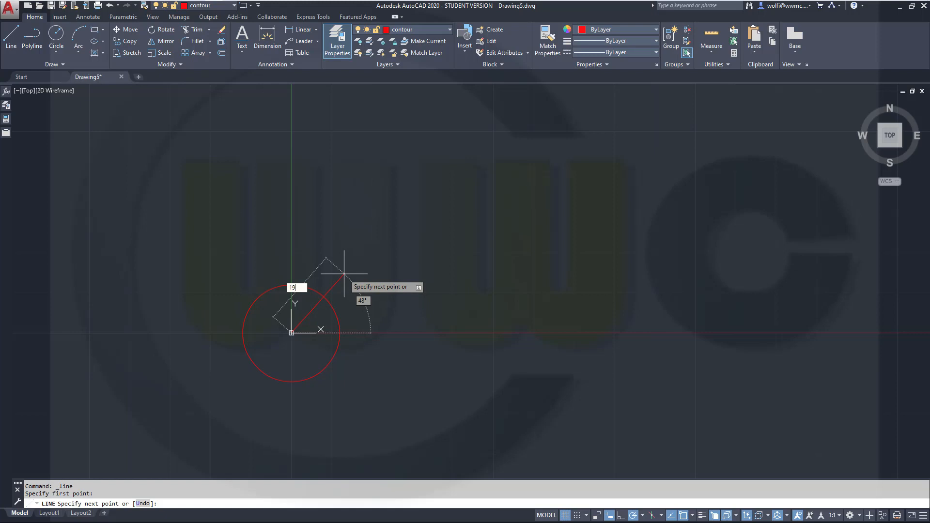
{"action": "key", "text": "Tab"}
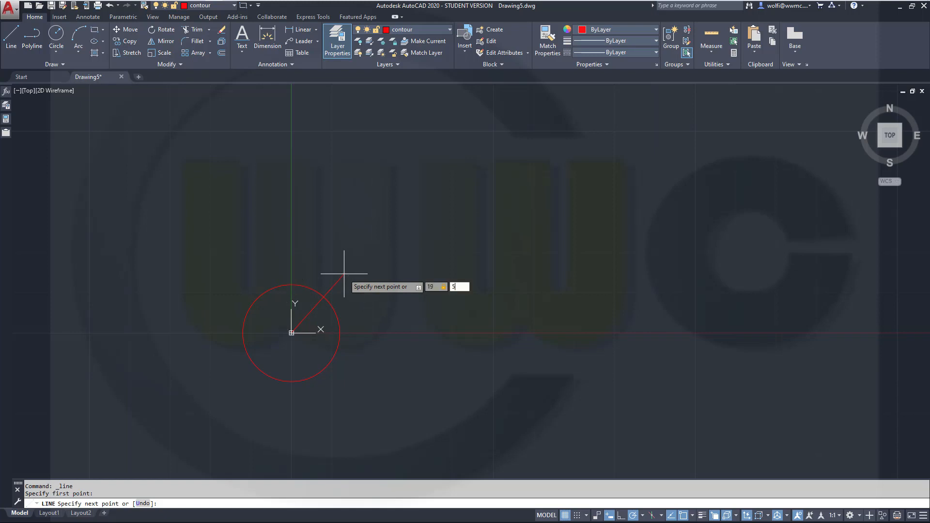
{"action": "key", "text": "Return"}
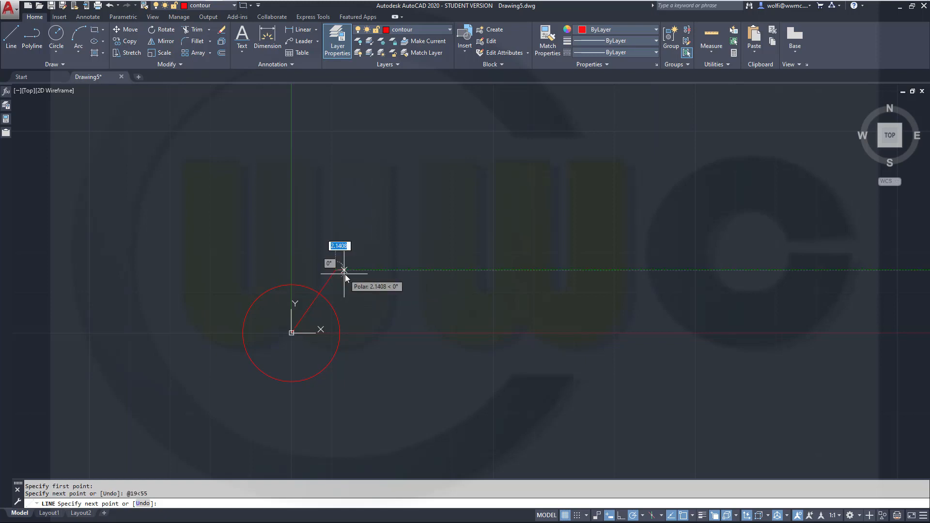
{"action": "key", "text": "Escape"}
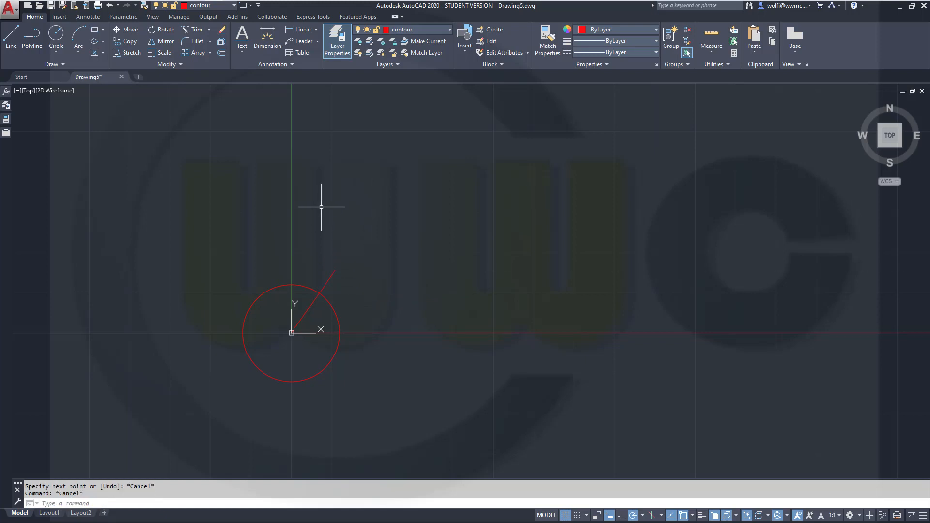
Offset the angled line by 20 towards its upper-left side
{"action": "scroll", "coordinate": [274, 265], "scroll_direction": "up", "scroll_amount": 2}
{"action": "middle_click_drag", "start_coordinate": [315, 265], "coordinate": [333, 227]}
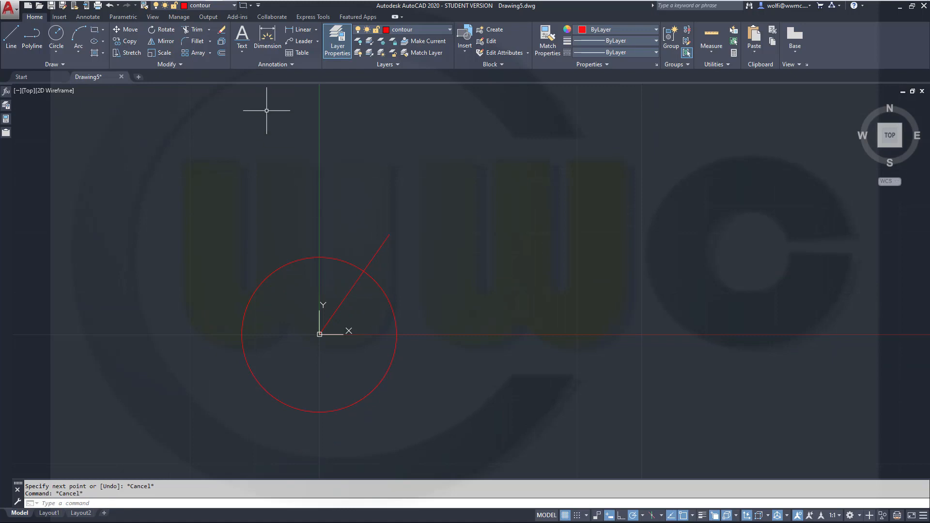
{"action": "left_click", "coordinate": [221, 52]}
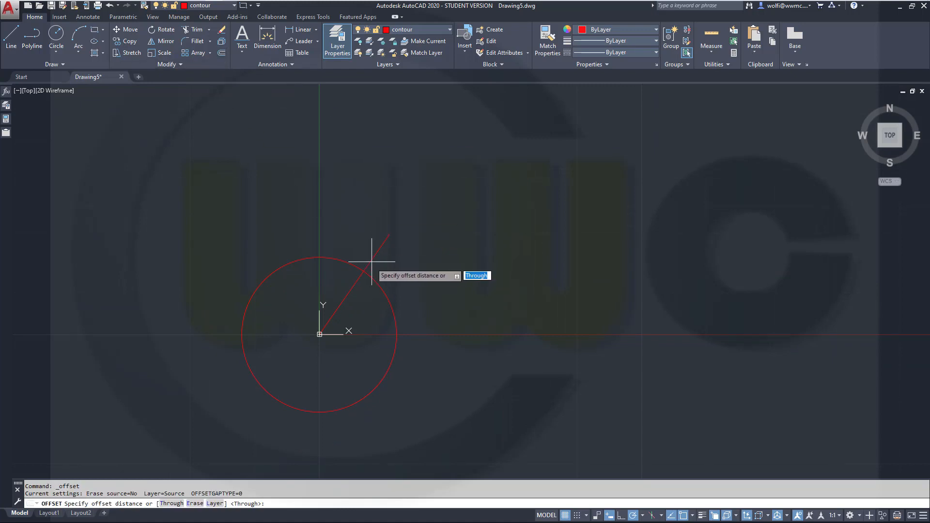
{"action": "scroll", "coordinate": [377, 248], "scroll_direction": "up", "scroll_amount": 2}
{"action": "type", "text": "2"}
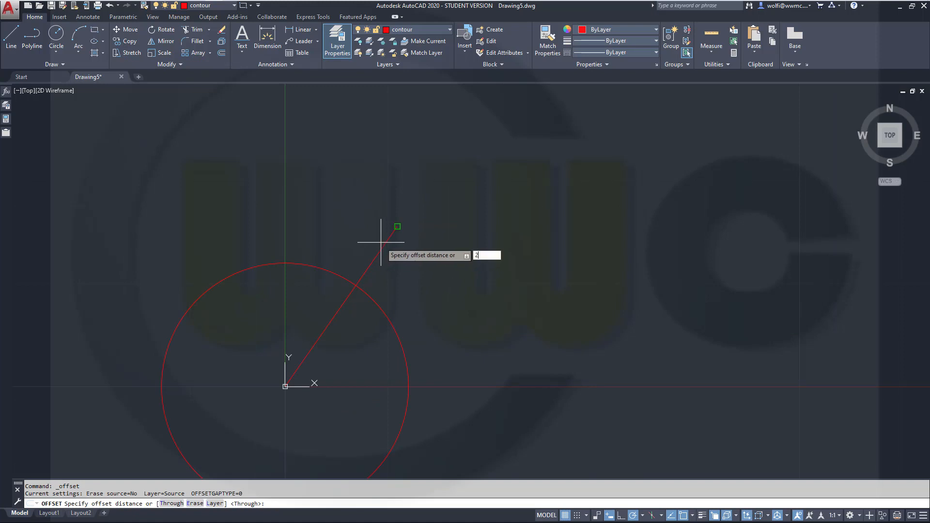
{"action": "type", "text": "0"}
{"action": "key", "text": "Return"}
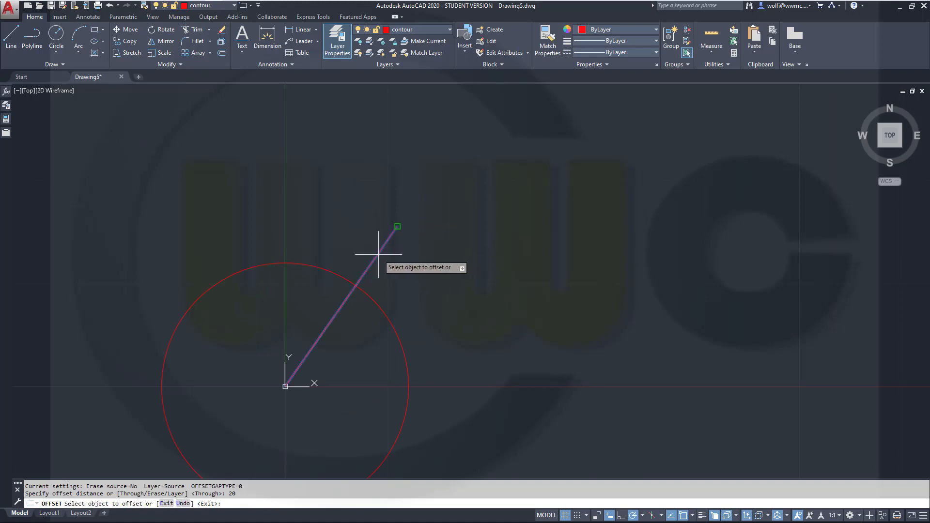
{"action": "left_click", "coordinate": [378, 253]}
{"action": "left_click", "coordinate": [264, 182]}
{"action": "middle_click_drag", "start_coordinate": [423, 228], "coordinate": [551, 239]}
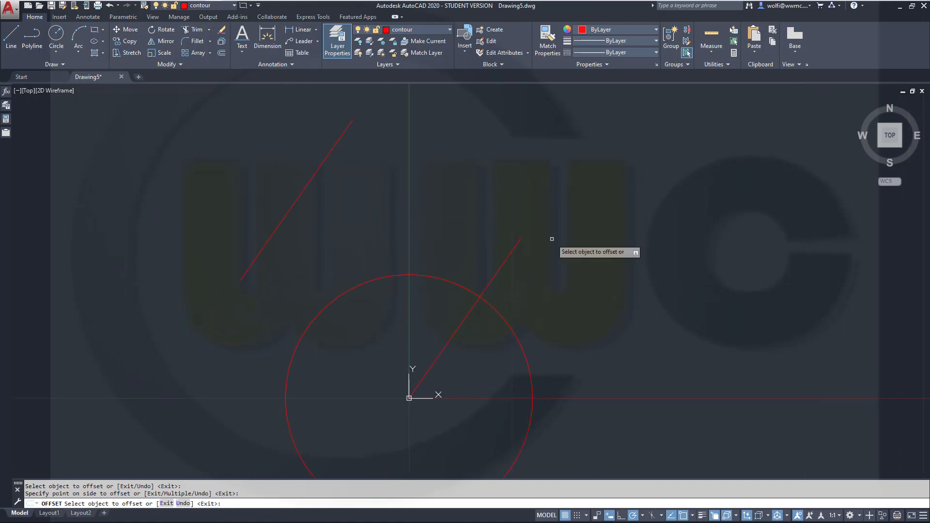
{"action": "key", "text": "Escape"}
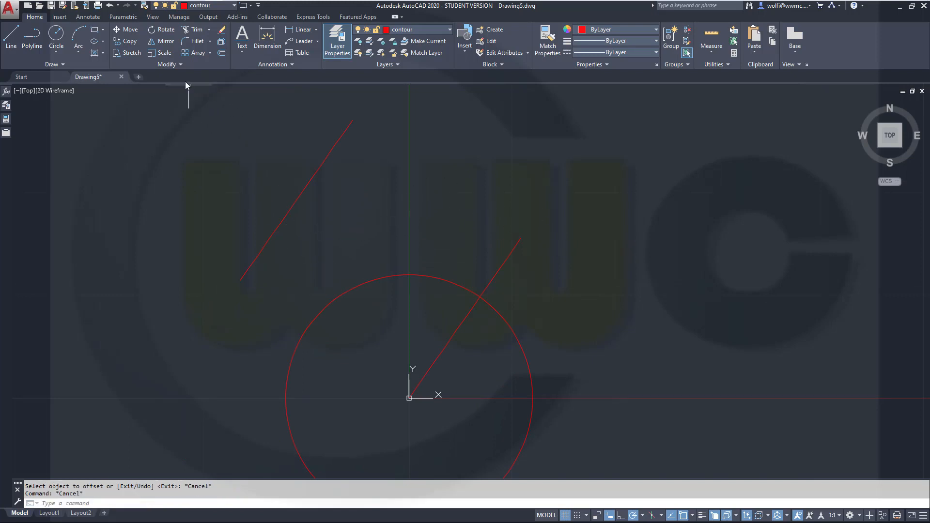
Lengthen the offset line at its lower end to a total length of 42
{"action": "left_click", "coordinate": [179, 65]}
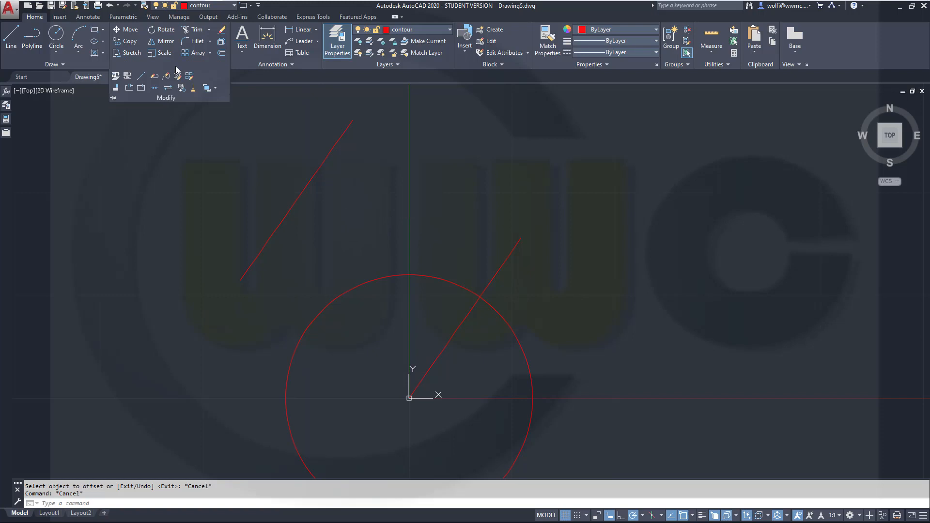
{"action": "left_click", "coordinate": [140, 78]}
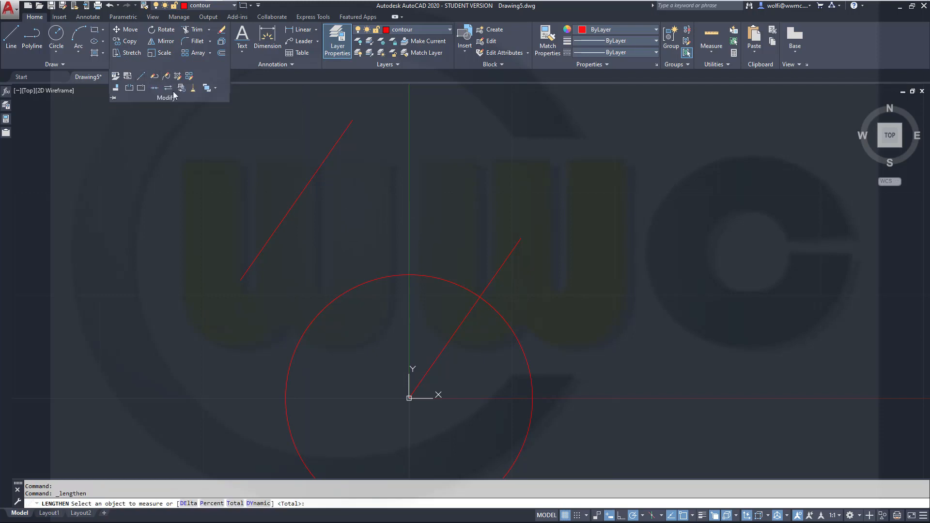
{"action": "right_click", "coordinate": [245, 198]}
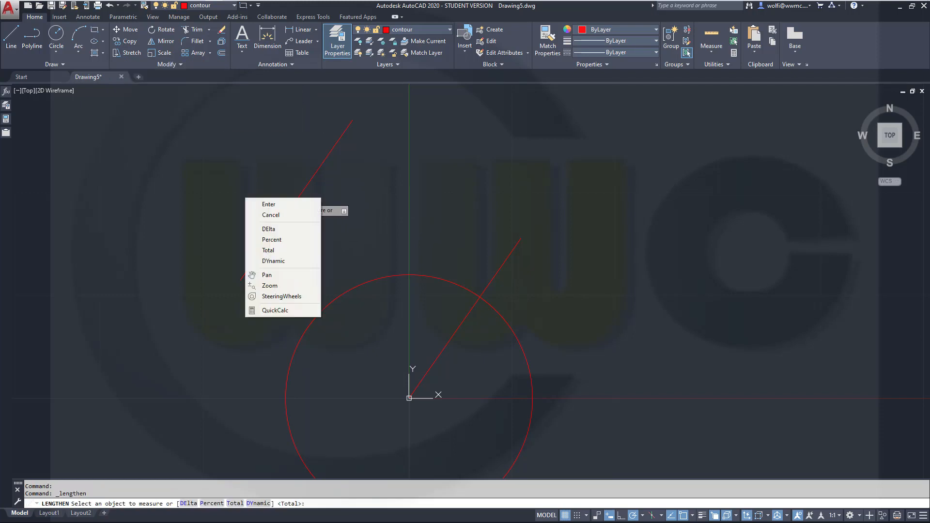
{"action": "left_click", "coordinate": [264, 250]}
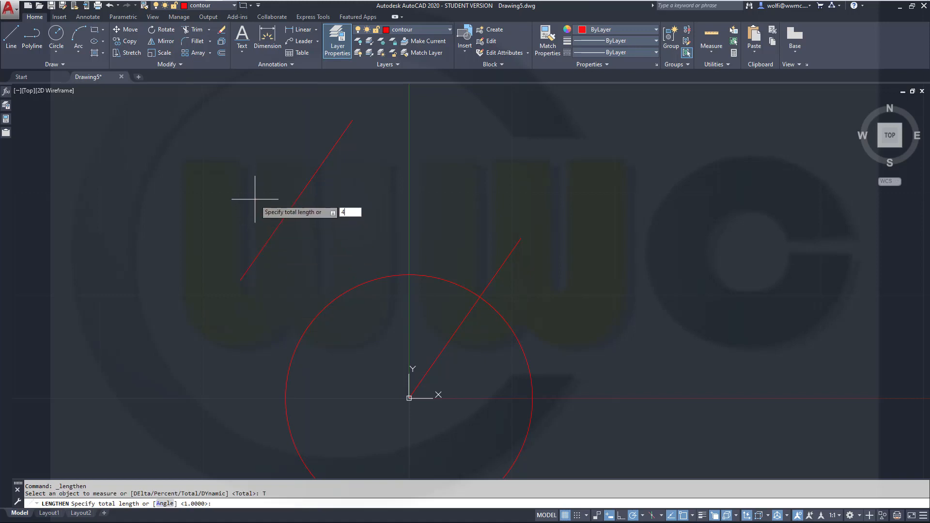
{"action": "type", "text": "42"}
{"action": "key", "text": "Return"}
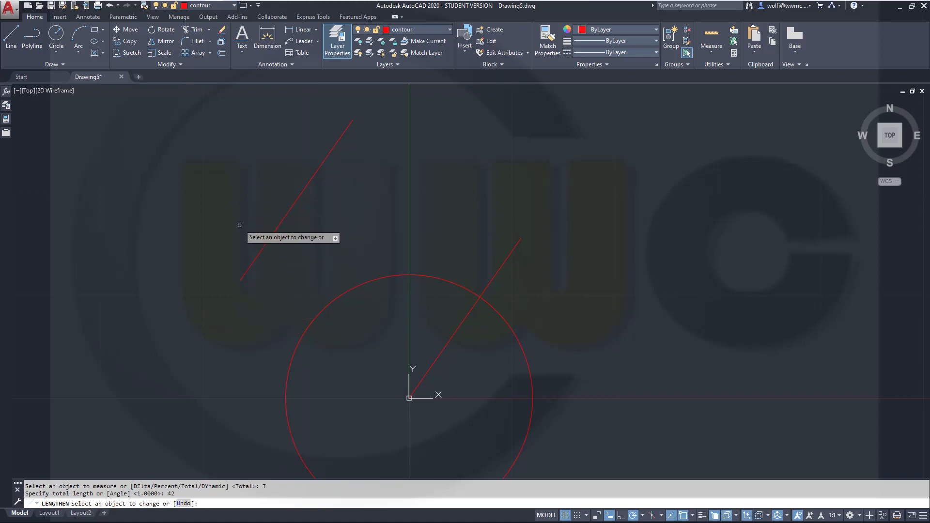
{"action": "left_click", "coordinate": [248, 266]}
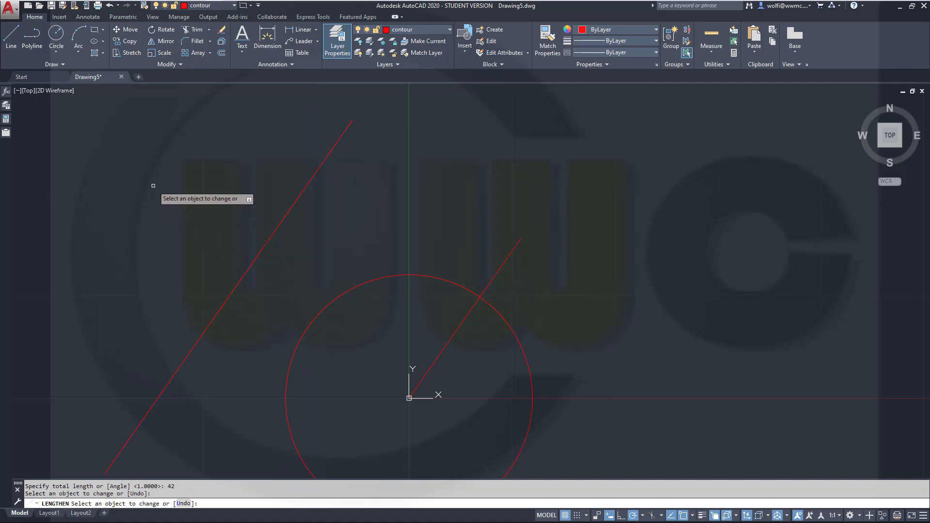
{"action": "key", "text": "Return"}
Rotate a copy of the lengthened line by 128° about its lower endpoint, keeping the original
{"action": "scroll", "coordinate": [201, 227], "scroll_direction": "down", "scroll_amount": 4}
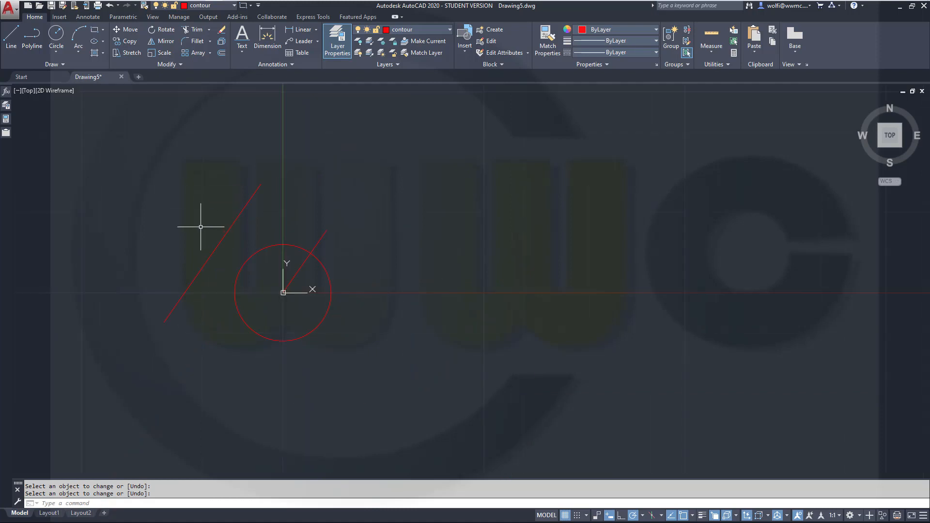
{"action": "middle_click_drag", "start_coordinate": [219, 246], "coordinate": [391, 238]}
{"action": "scroll", "coordinate": [362, 239], "scroll_direction": "up", "scroll_amount": 1}
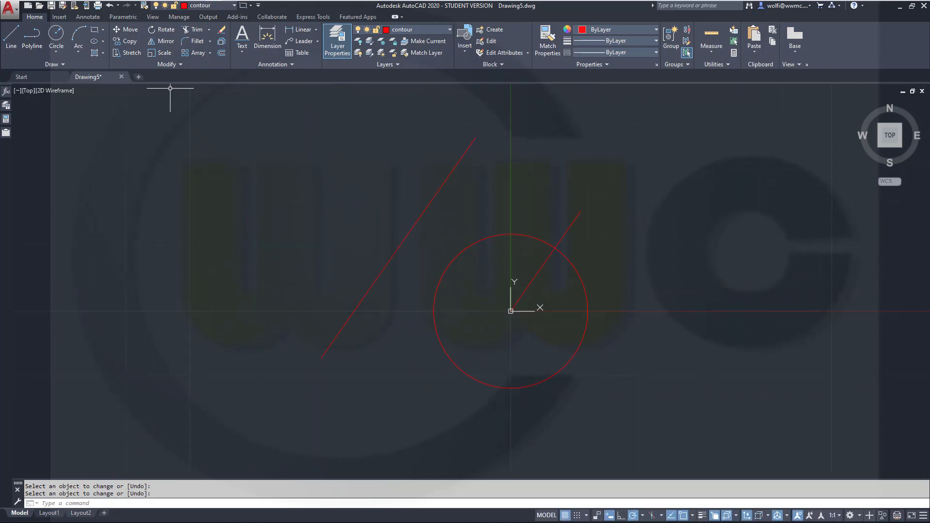
{"action": "left_click", "coordinate": [162, 29]}
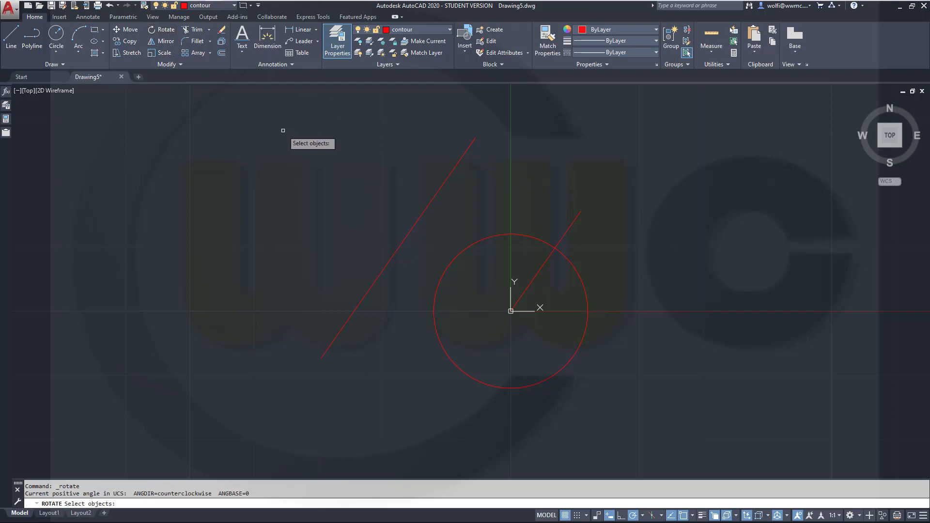
{"action": "left_click", "coordinate": [379, 274]}
{"action": "key", "text": "Return"}
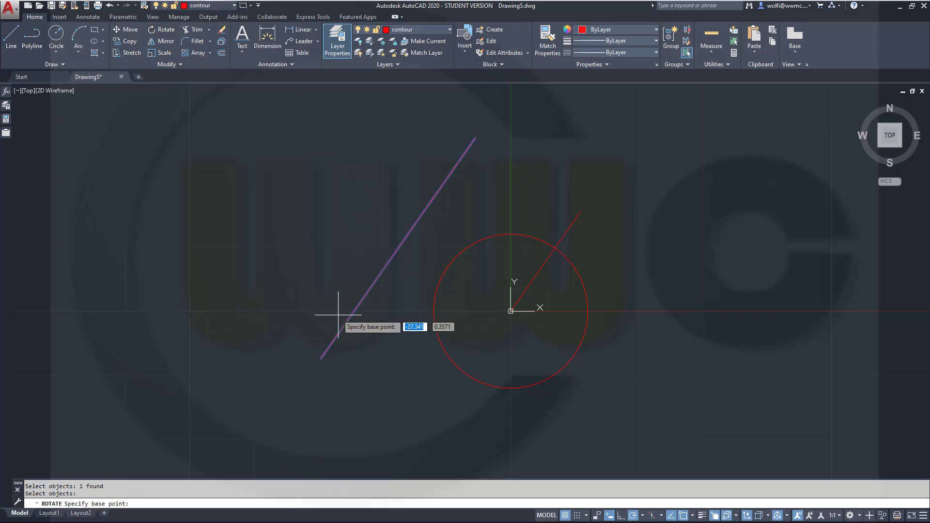
{"action": "left_click", "coordinate": [321, 358]}
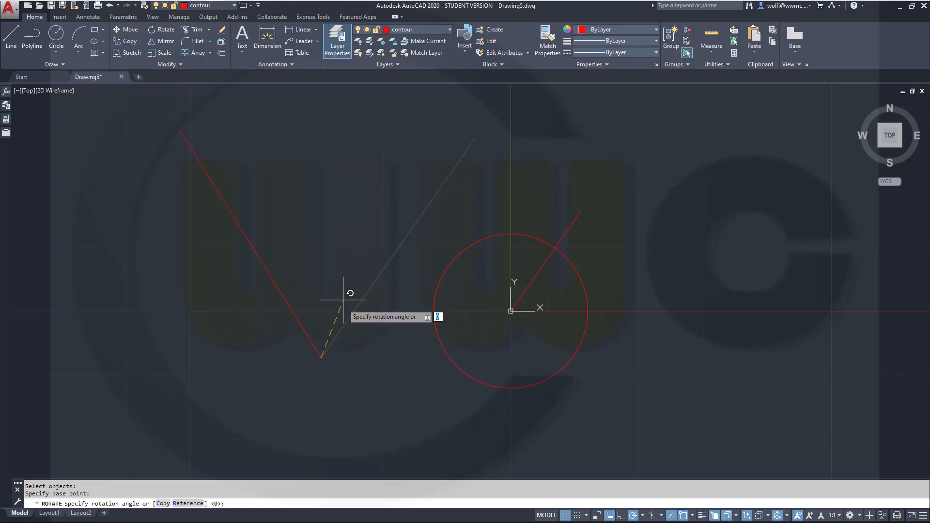
{"action": "right_click", "coordinate": [338, 275]}
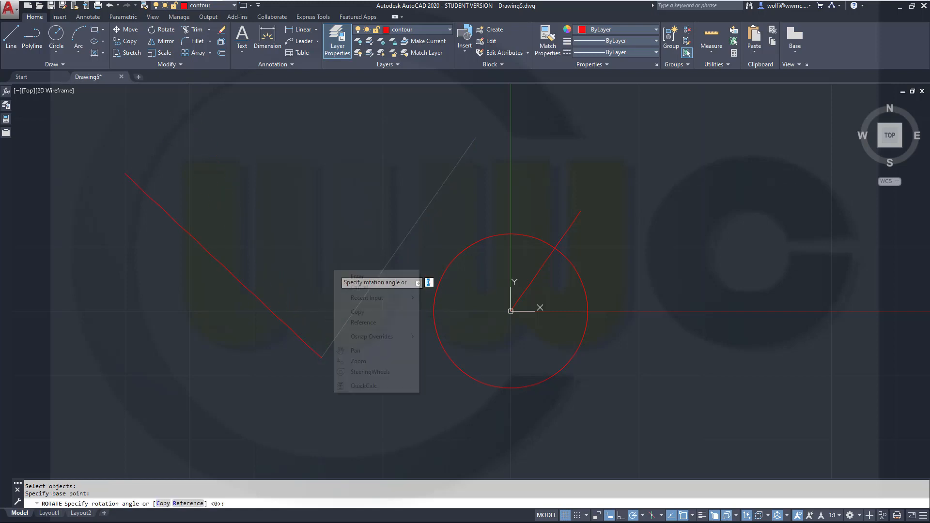
{"action": "left_click", "coordinate": [364, 312]}
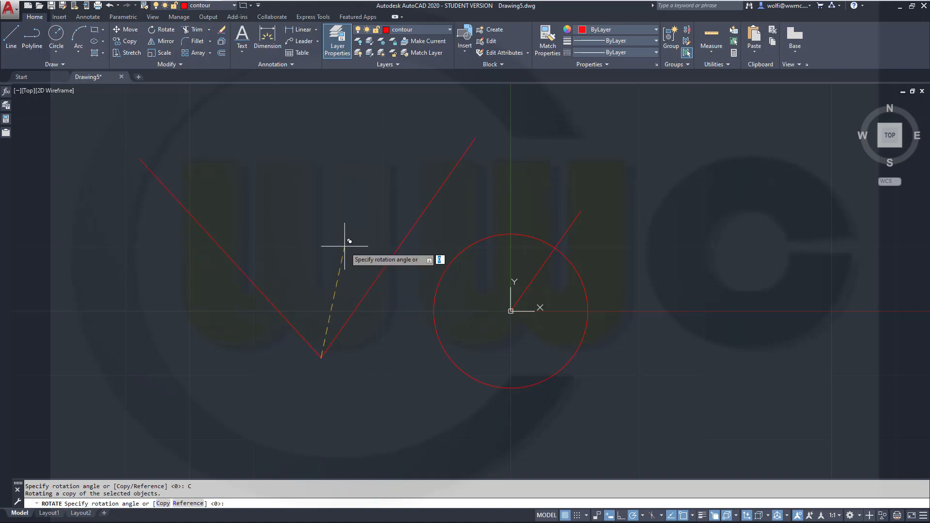
{"action": "type", "text": "128"}
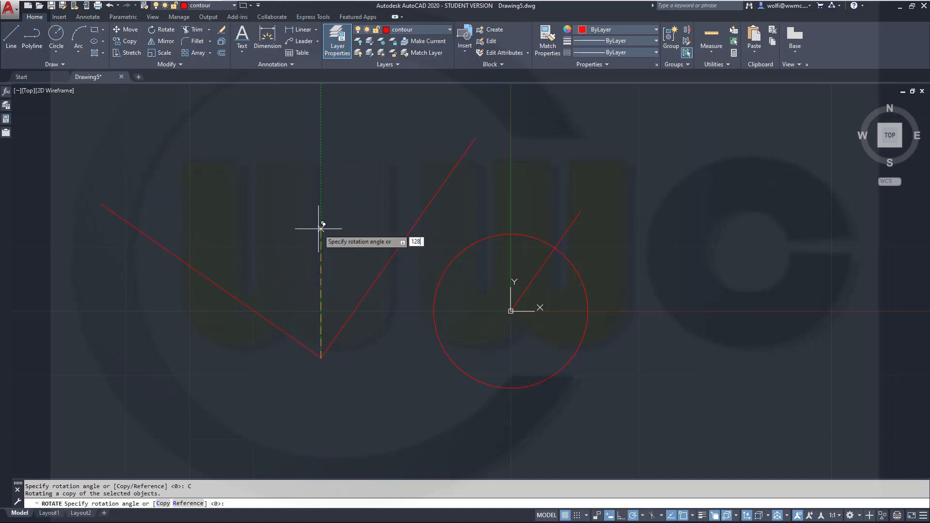
{"action": "key", "text": "Return"}
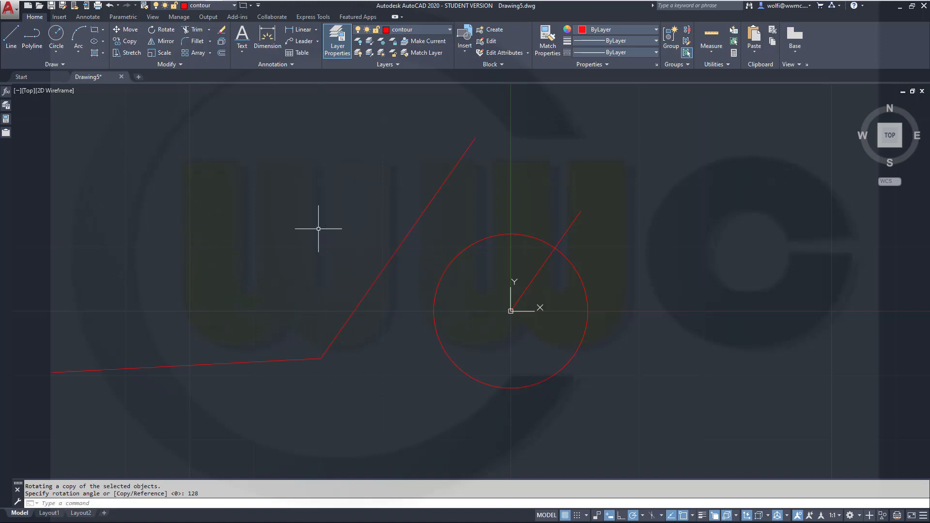
Draw a circle of radius 6 centred 25 horizontally to the left of the corner where the two long lines meet
{"action": "scroll", "coordinate": [270, 261], "scroll_direction": "down", "scroll_amount": 2}
{"action": "middle_click_drag", "start_coordinate": [270, 262], "coordinate": [332, 261]}
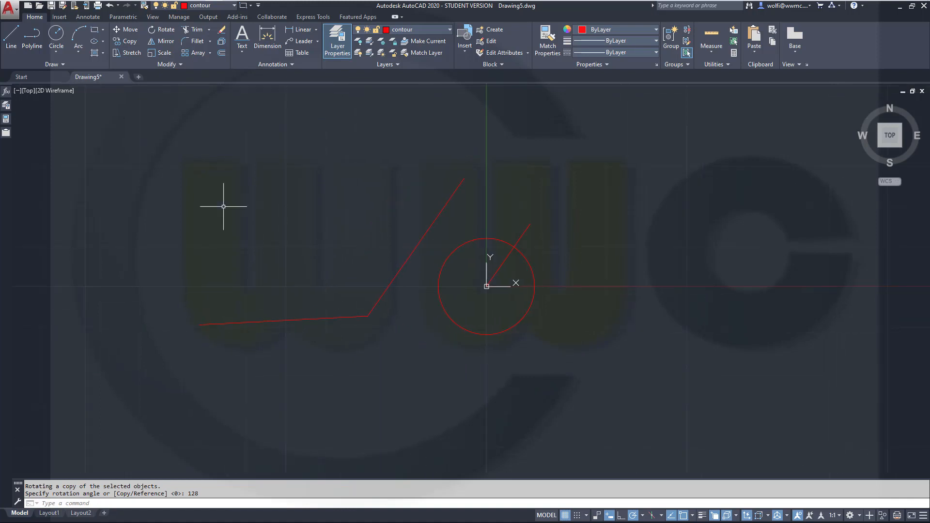
{"action": "left_click", "coordinate": [57, 34]}
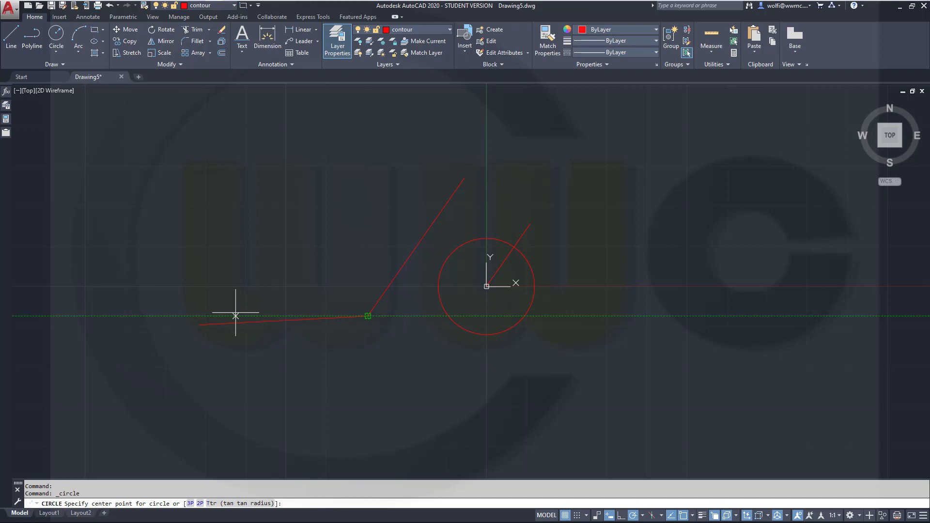
{"action": "type", "text": "25"}
{"action": "key", "text": "Return"}
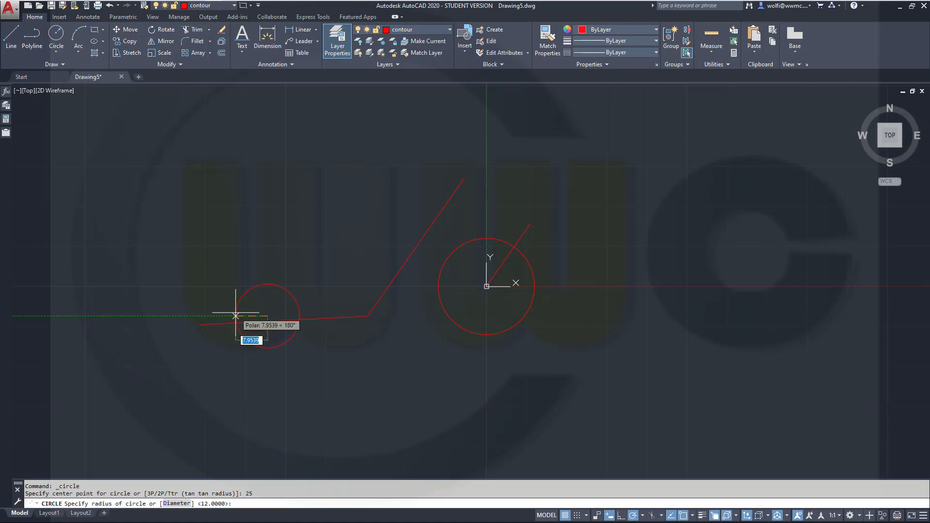
{"action": "type", "text": "6"}
{"action": "key", "text": "Return"}
{"action": "key", "text": "Escape"}
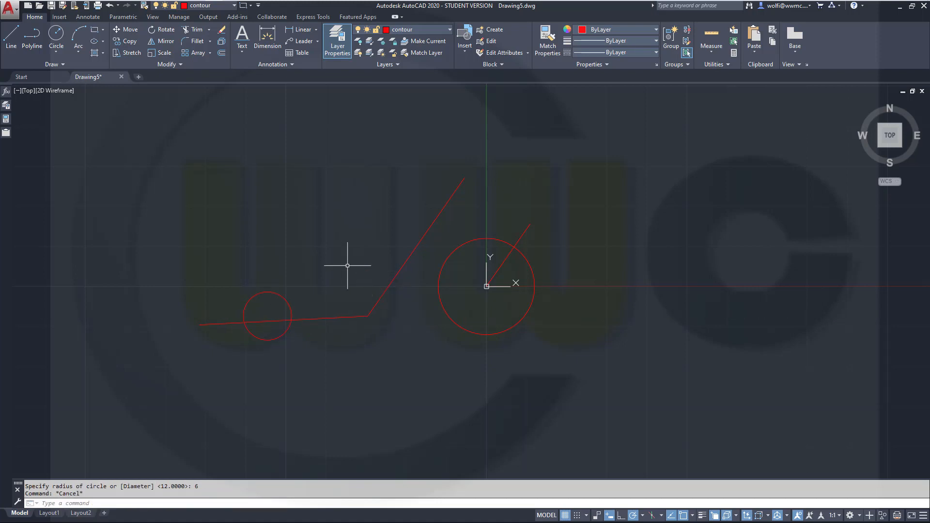
Draw a line of length 6 at 93° from the centre of the small circle
{"action": "scroll", "coordinate": [288, 316], "scroll_direction": "up", "scroll_amount": 4}
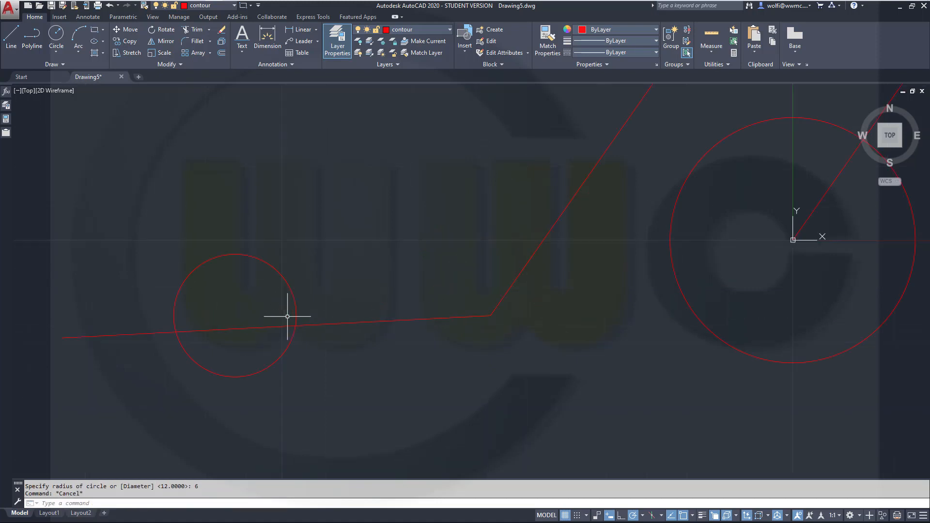
{"action": "left_click", "coordinate": [10, 34]}
{"action": "left_click", "coordinate": [281, 264]}
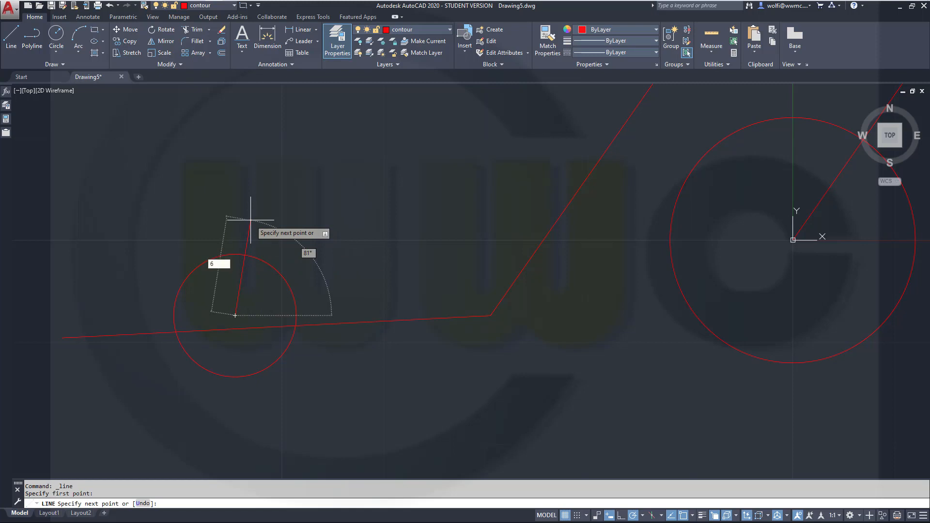
{"action": "type", "text": "6"}
{"action": "key", "text": "Tab"}
{"action": "type", "text": "93"}
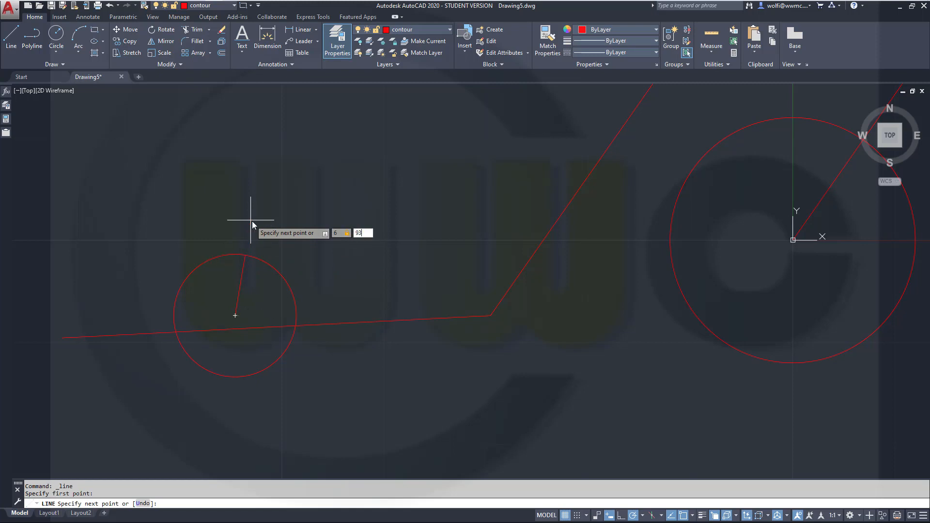
{"action": "key", "text": "Return"}
{"action": "key", "text": "Escape"}
{"action": "key", "text": "Escape"}
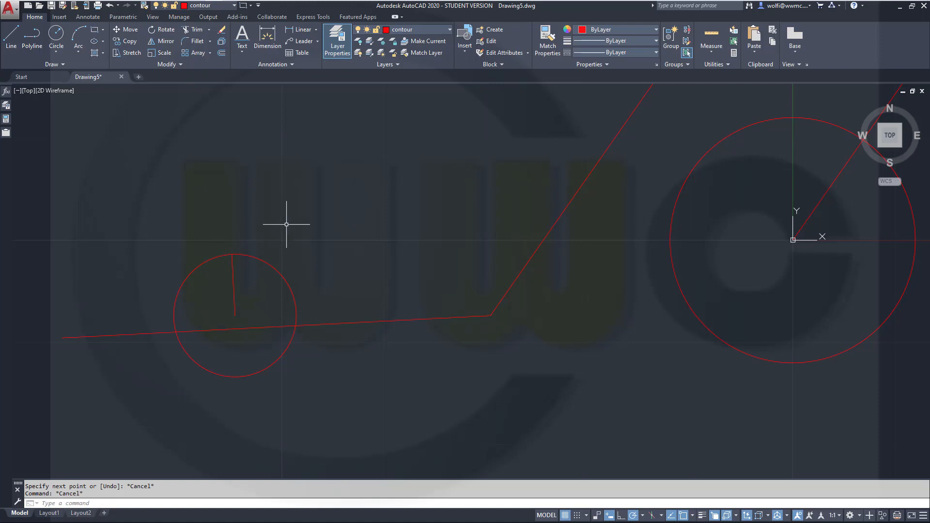
Move the small circle from the short line's upper endpoint straight down onto the nearly horizontal contour line
{"action": "scroll", "coordinate": [141, 225], "scroll_direction": "up", "scroll_amount": 2}
{"action": "middle_click_drag", "start_coordinate": [222, 245], "coordinate": [283, 119]}
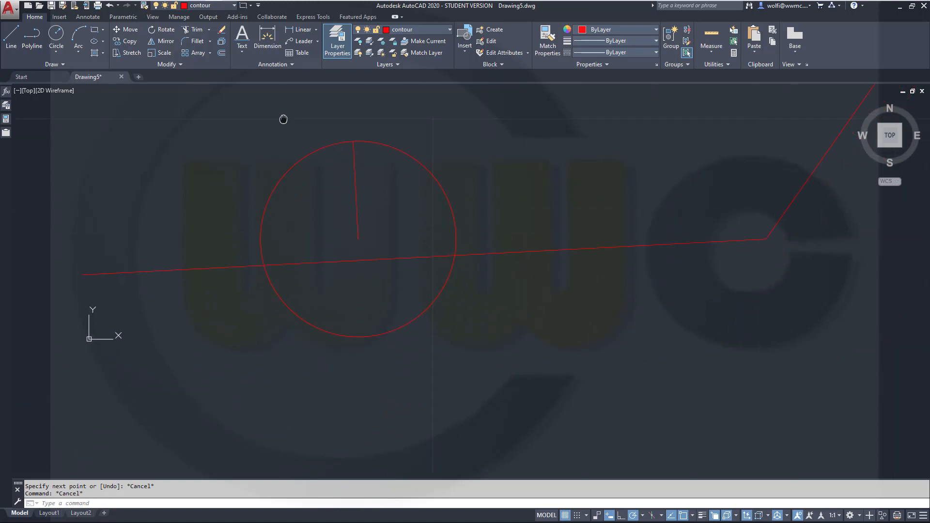
{"action": "left_click", "coordinate": [129, 30]}
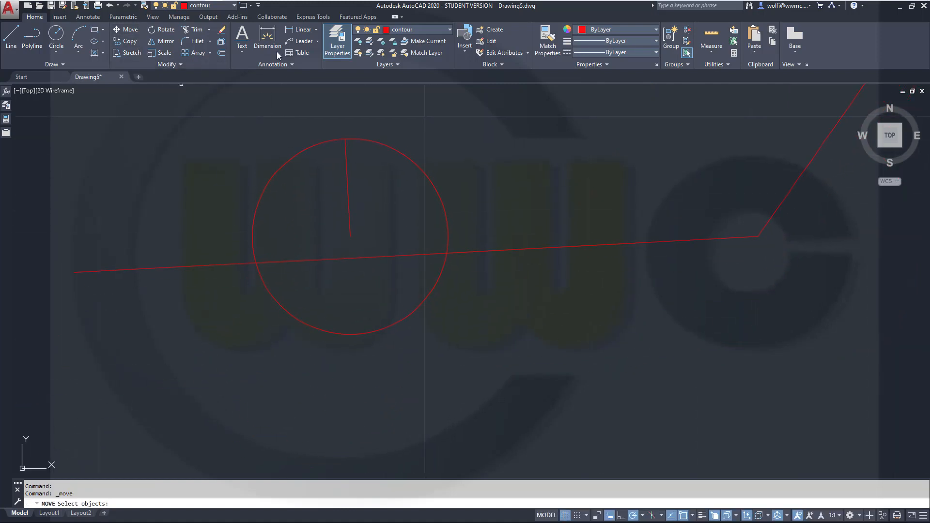
{"action": "left_click", "coordinate": [419, 167]}
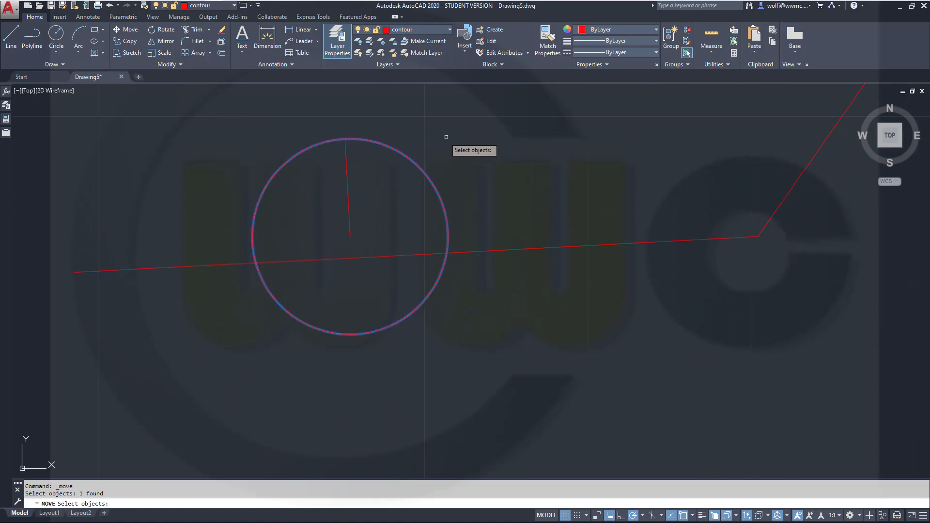
{"action": "key", "text": "Return"}
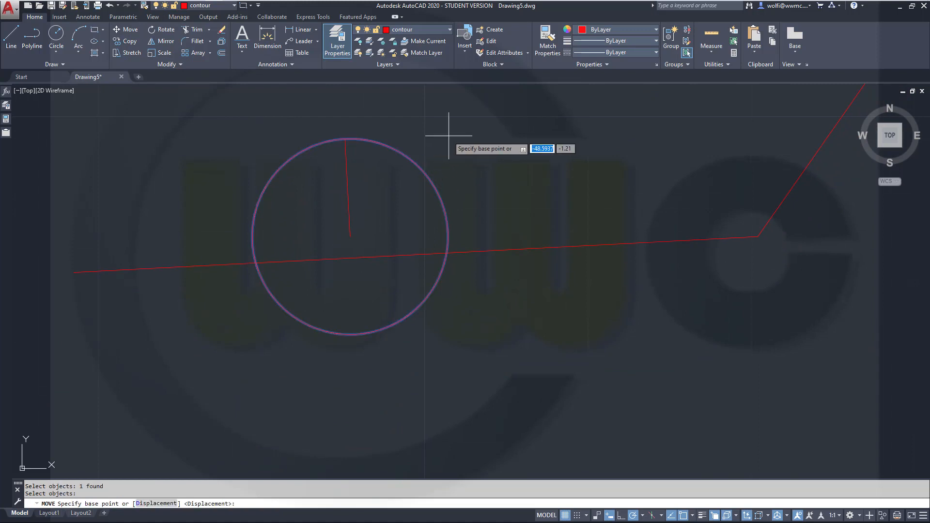
{"action": "left_click", "coordinate": [345, 139]}
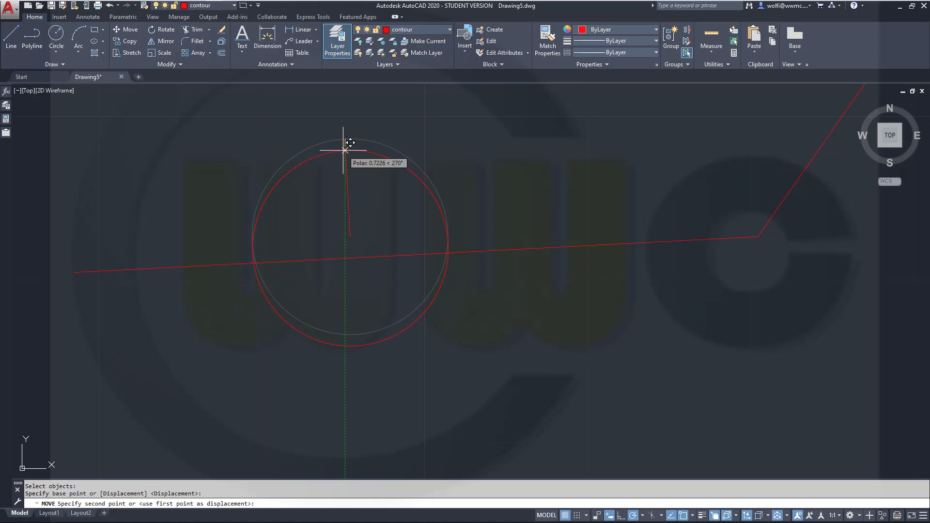
{"action": "left_click", "coordinate": [346, 258]}
{"action": "key", "text": "Escape"}
{"action": "scroll", "coordinate": [463, 313], "scroll_direction": "down", "scroll_amount": 4}
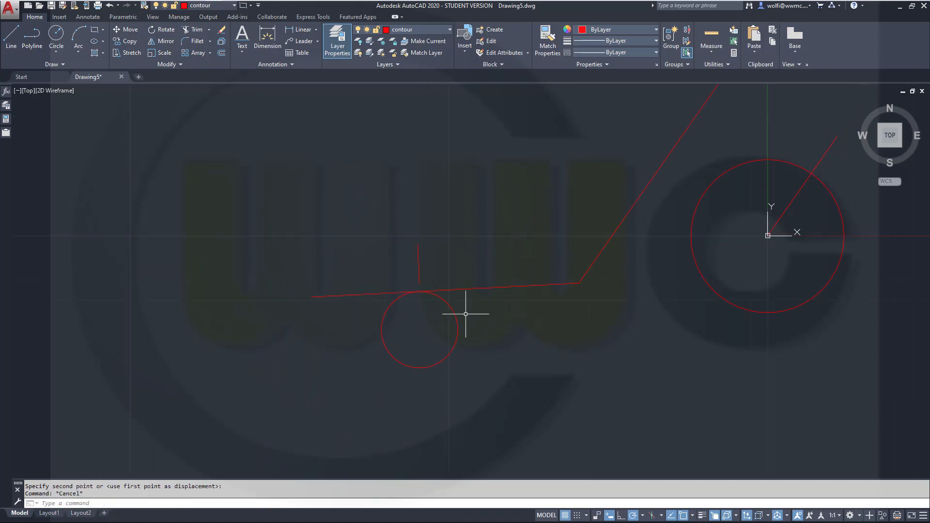
Draw a horizontal line from the small circle's lowest point rightwards to slightly past the large circle's centre
{"action": "left_click", "coordinate": [10, 38]}
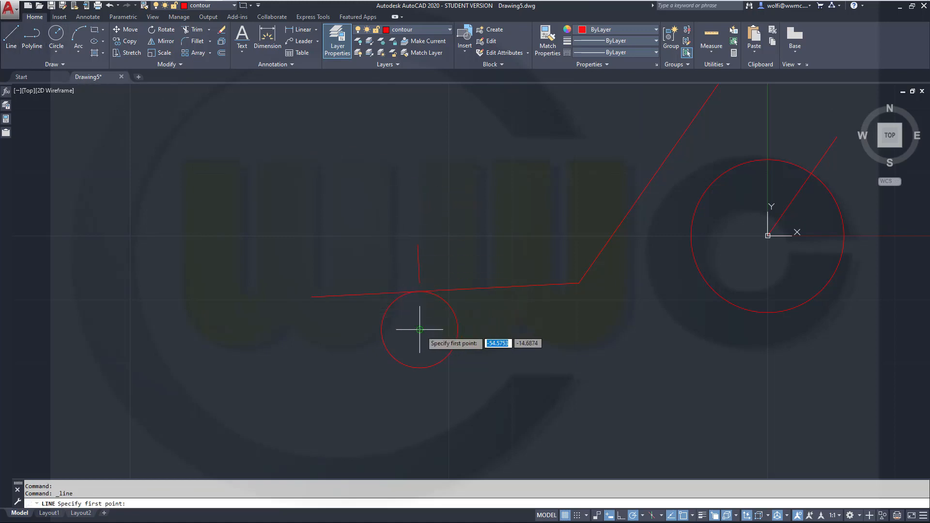
{"action": "left_click", "coordinate": [419, 368]}
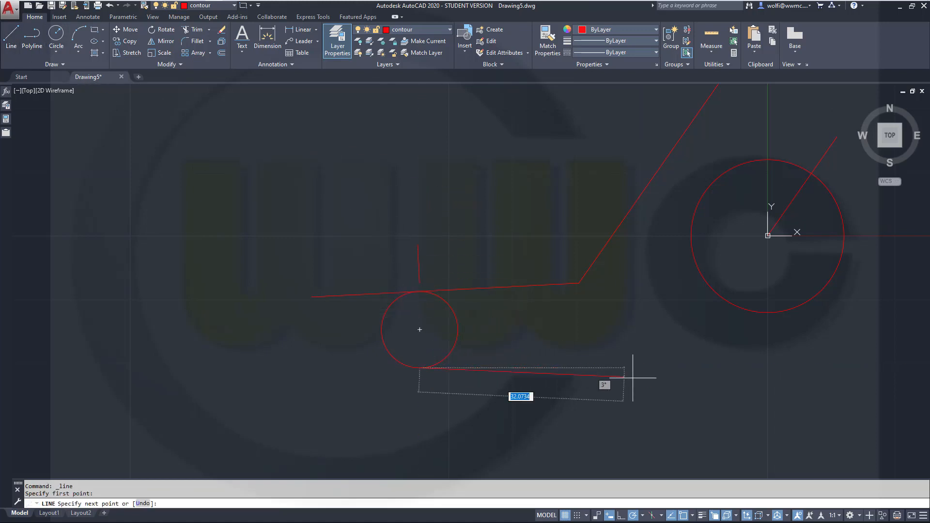
{"action": "left_click", "coordinate": [797, 368]}
{"action": "key", "text": "Escape"}
{"action": "scroll", "coordinate": [717, 378], "scroll_direction": "down", "scroll_amount": 2}
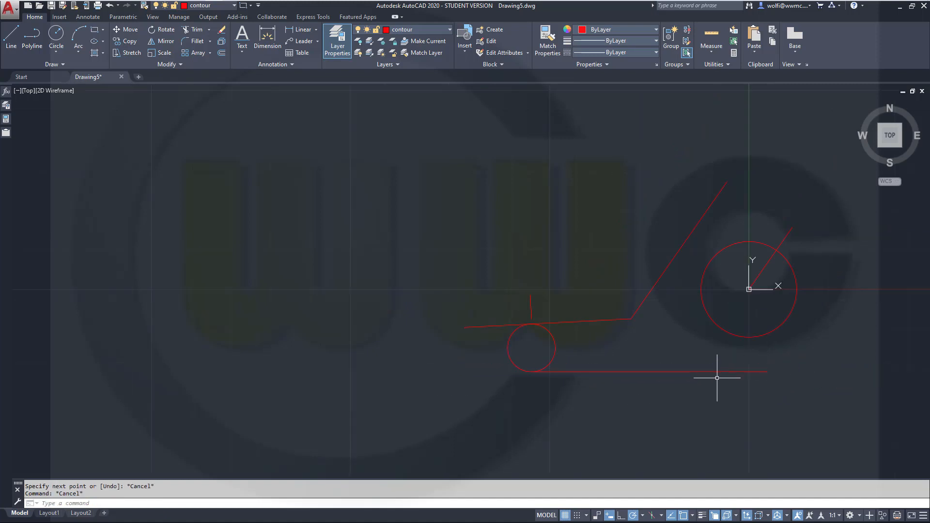
{"action": "mouse_move", "coordinate": [712, 387]}
{"action": "middle_mouse_down"}
{"action": "mouse_move", "coordinate": [500, 394]}
{"action": "mouse_move", "coordinate": [486, 359]}
{"action": "middle_mouse_up"}
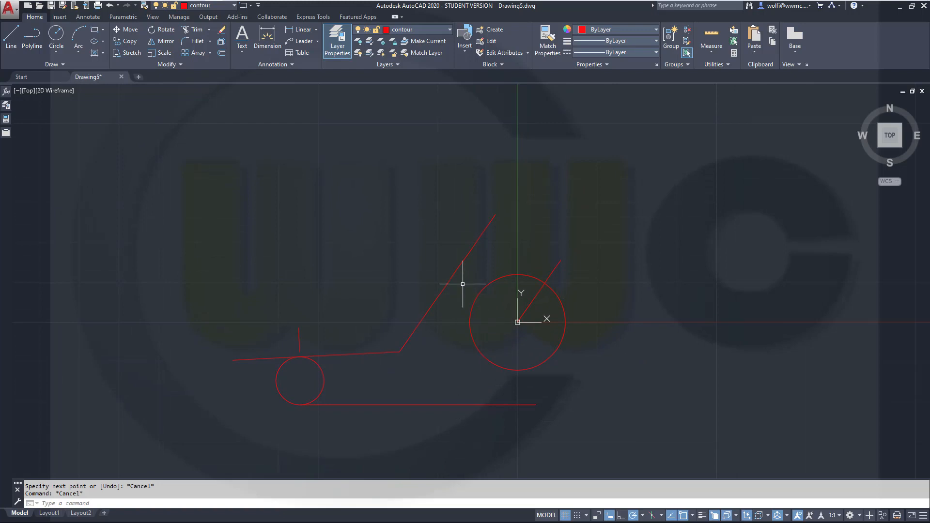
Draw a line joining the upper ends of the long angled line and the angled line from the origin
{"action": "left_click", "coordinate": [11, 37]}
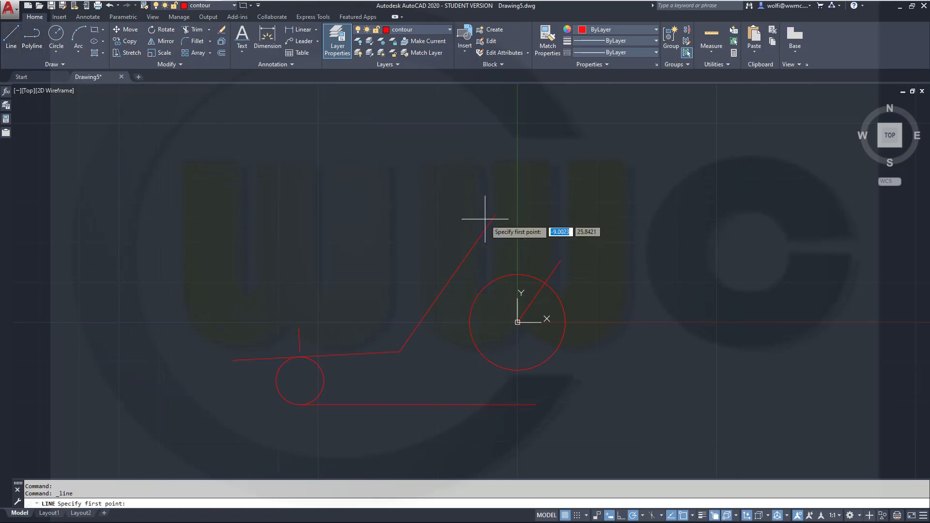
{"action": "left_click", "coordinate": [495, 215]}
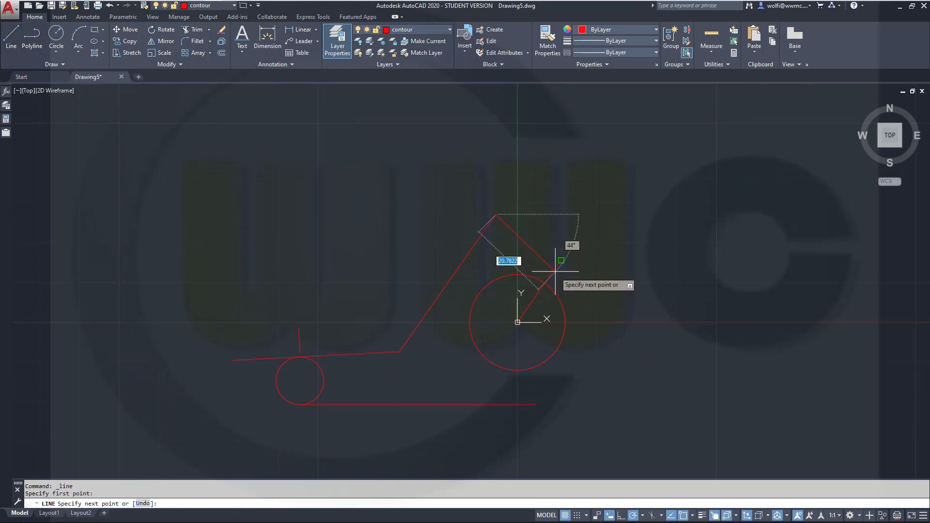
{"action": "left_click", "coordinate": [565, 260]}
{"action": "key", "text": "Escape"}
{"action": "key", "text": "Escape"}
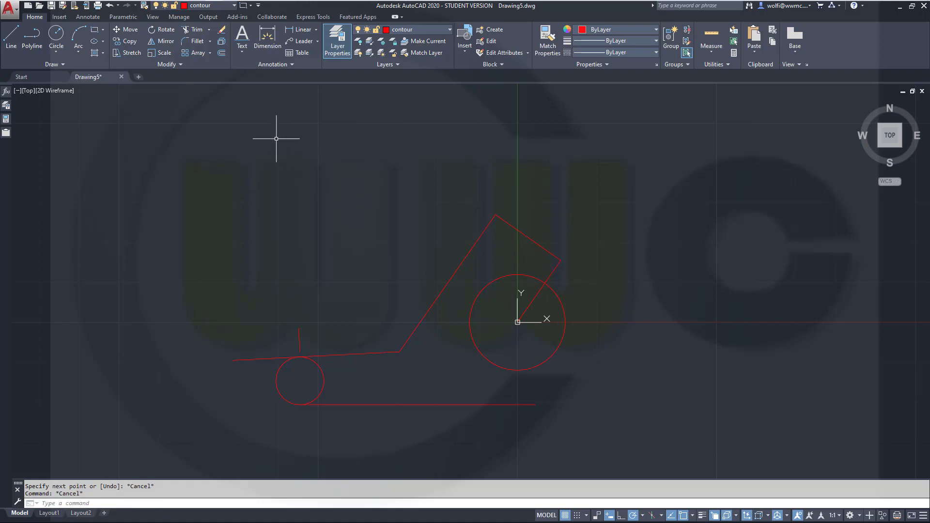
Lengthen the new connecting line at its lower right end to a total length of 90
{"action": "left_click", "coordinate": [180, 65]}
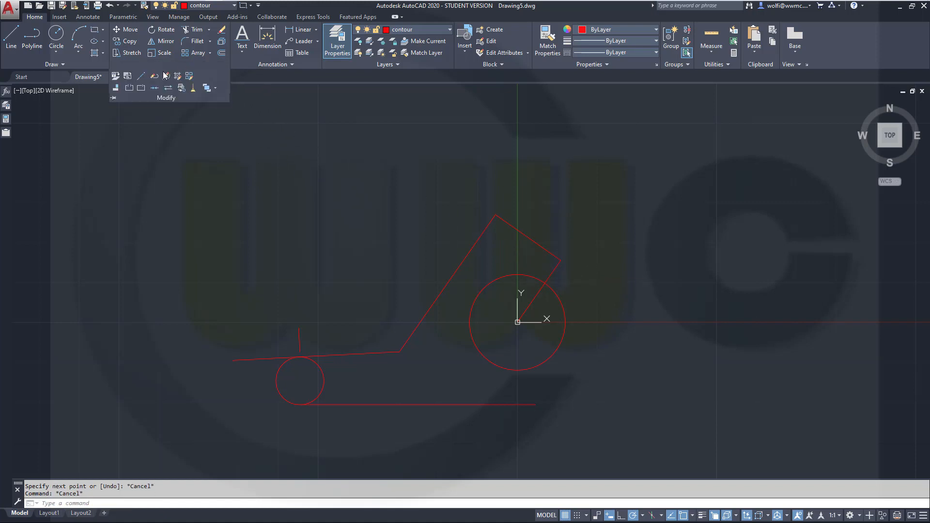
{"action": "left_click", "coordinate": [144, 77]}
{"action": "right_click", "coordinate": [548, 144]}
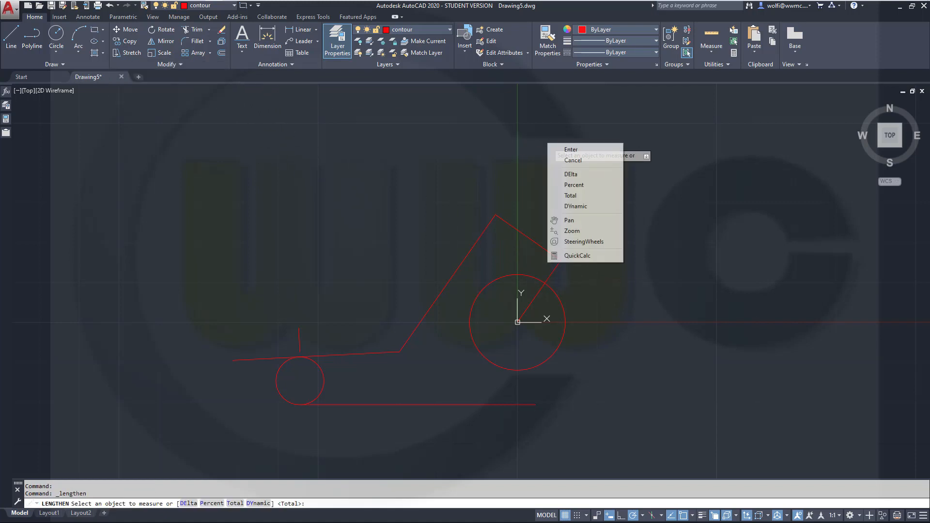
{"action": "left_click", "coordinate": [570, 196]}
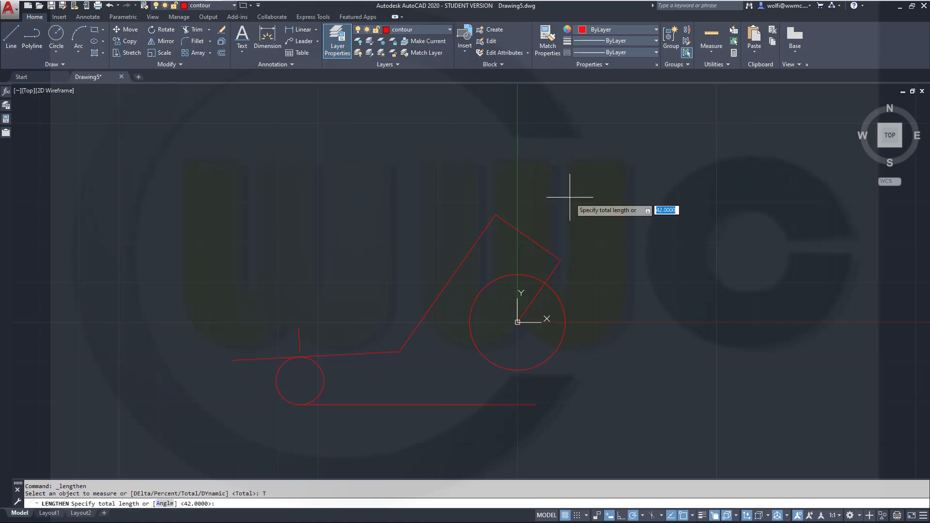
{"action": "type", "text": "90"}
{"action": "key", "text": "Return"}
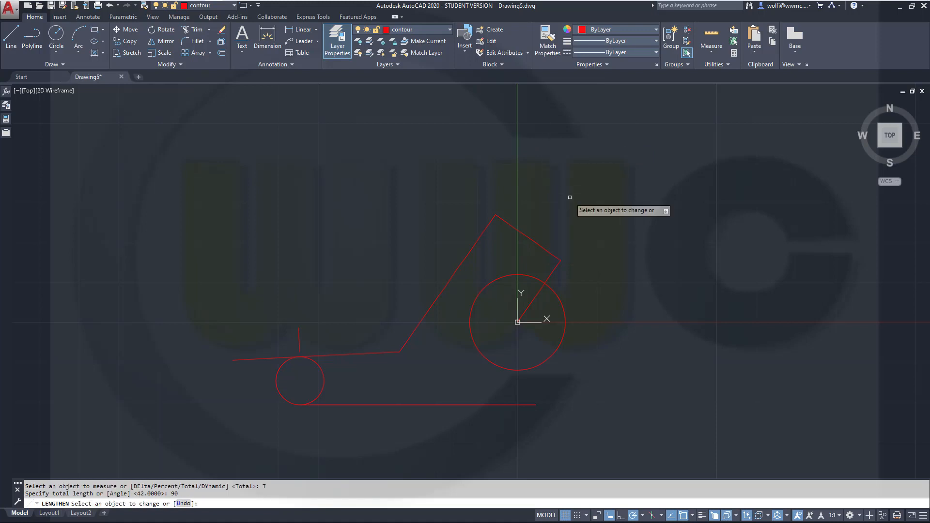
{"action": "left_click", "coordinate": [557, 256]}
{"action": "key", "text": "Escape"}
{"action": "key", "text": "Escape"}
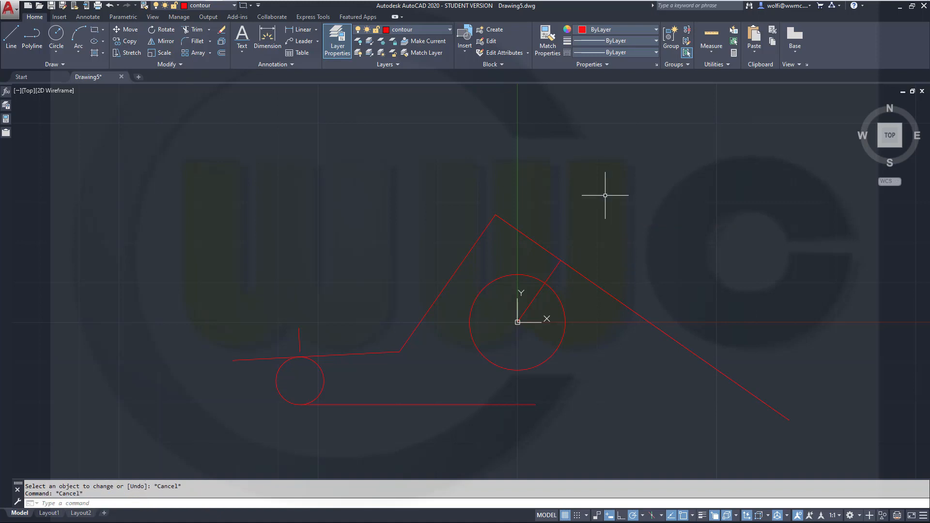
Draw two circles of radius 6, one centred on each end of the 90-long line
{"action": "left_click", "coordinate": [54, 38]}
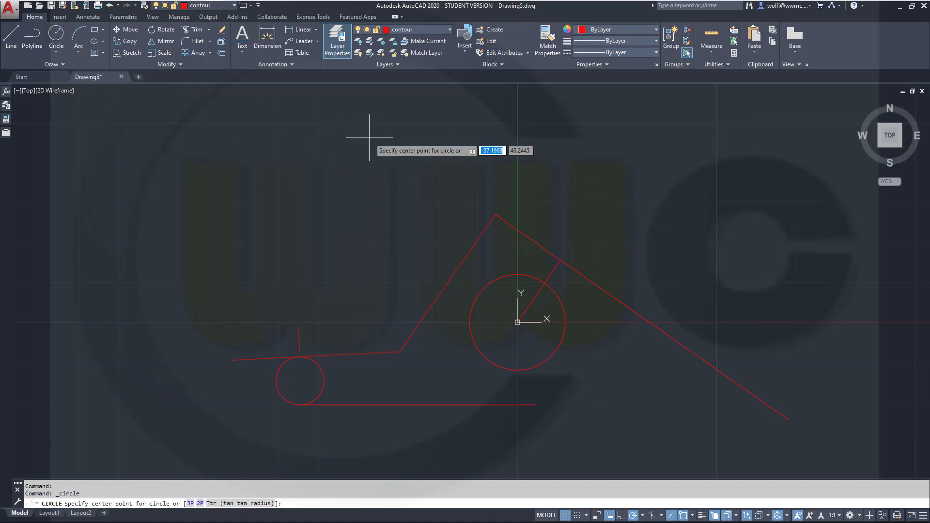
{"action": "left_click", "coordinate": [512, 222]}
{"action": "type", "text": "6"}
{"action": "key", "text": "Return"}
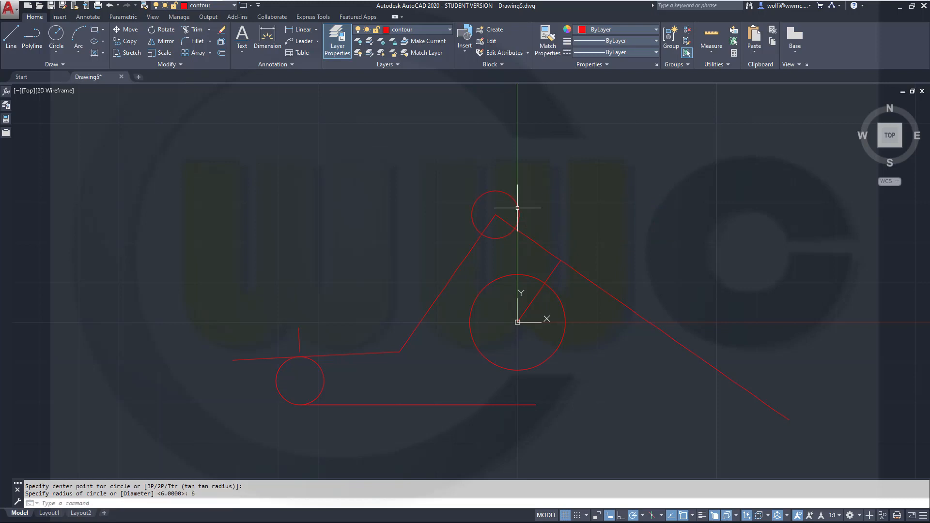
{"action": "key", "text": "Return"}
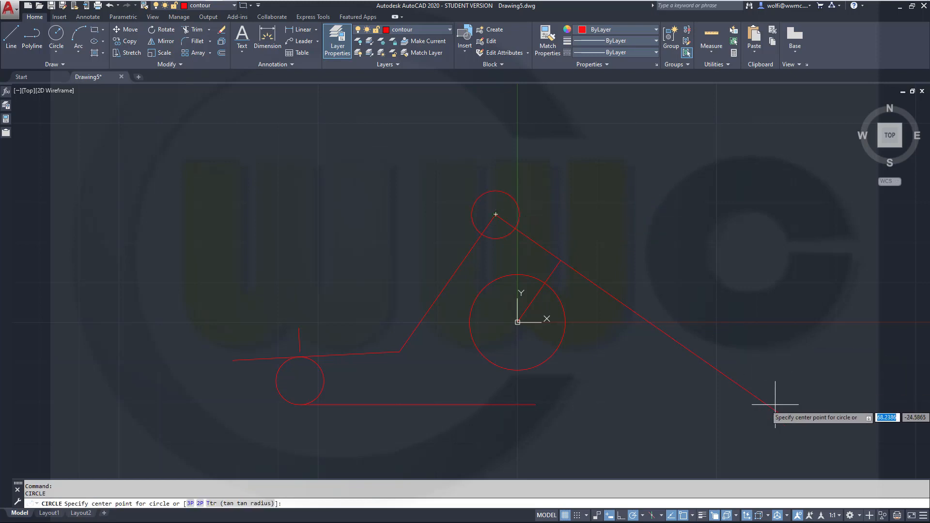
{"action": "left_click", "coordinate": [787, 416]}
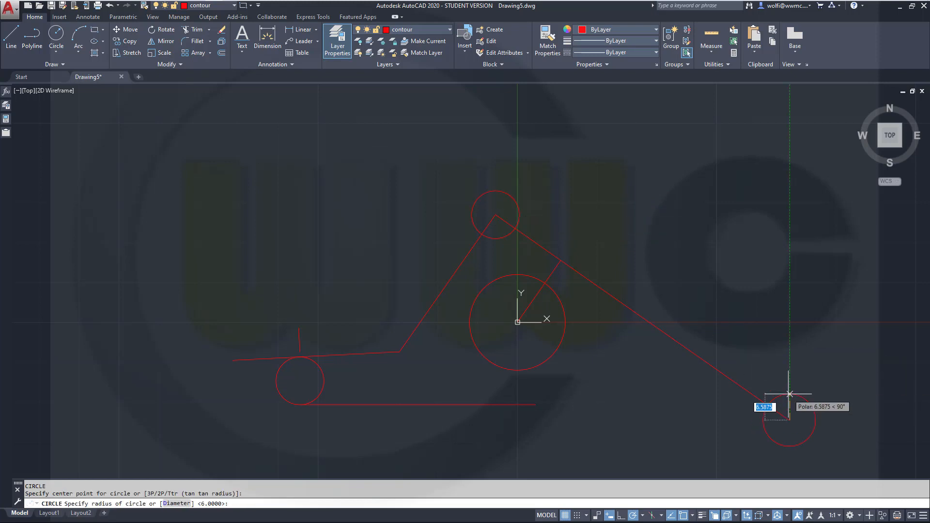
{"action": "type", "text": "6"}
{"action": "key", "text": "Return"}
{"action": "key", "text": "Escape"}
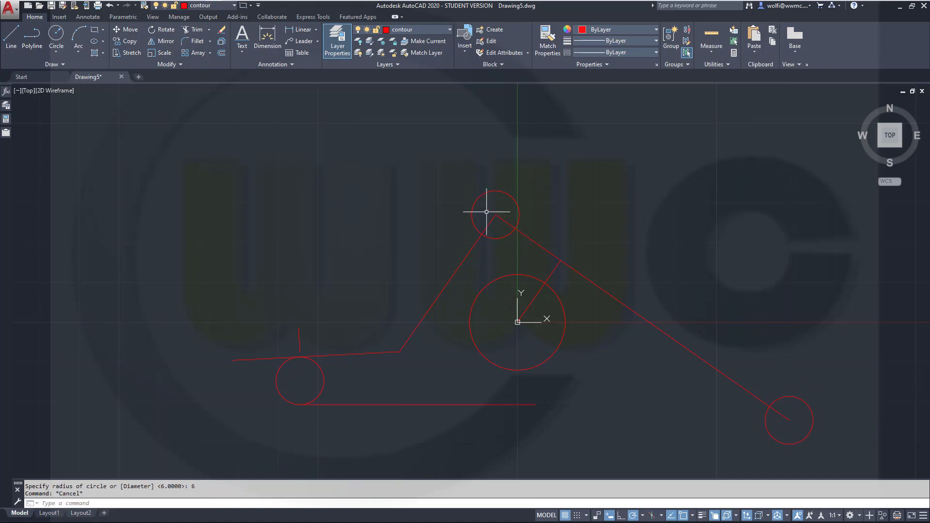
Offset the 90-long line with the Through option, passing through the upper-right edge of the topmost circle so it touches both end circles
{"action": "middle_click_drag", "start_coordinate": [442, 211], "coordinate": [285, 184]}
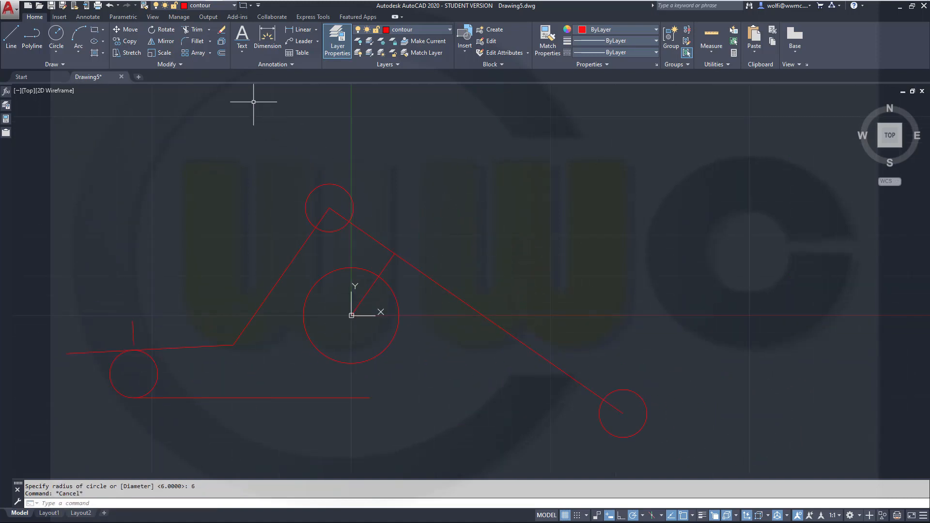
{"action": "left_click", "coordinate": [221, 54]}
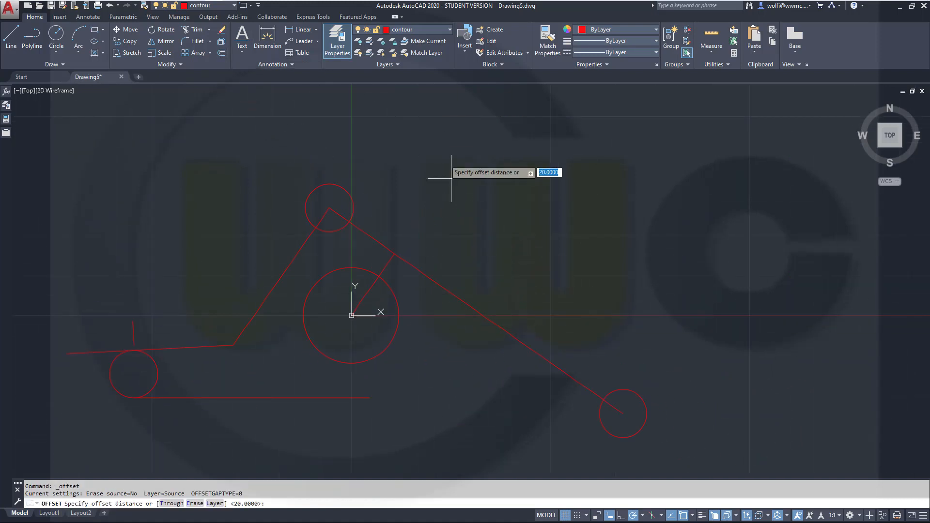
{"action": "right_click", "coordinate": [457, 215]}
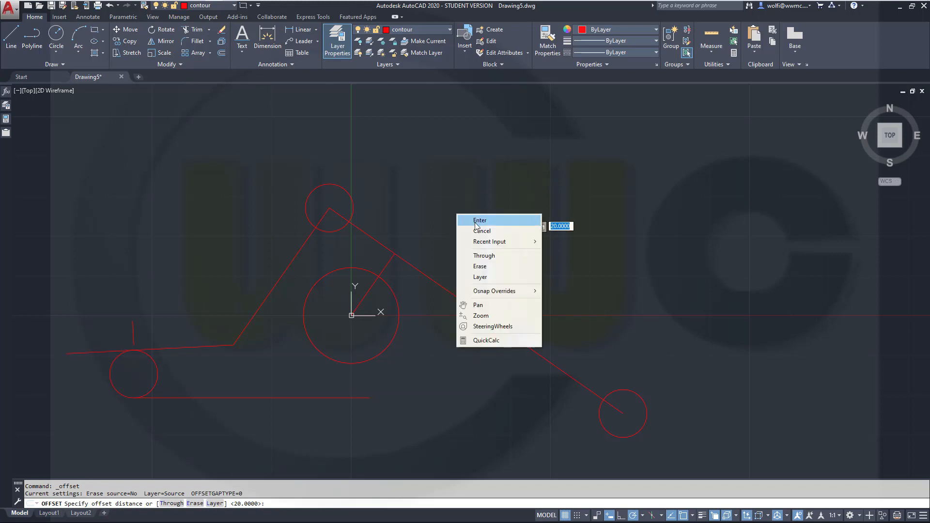
{"action": "left_click", "coordinate": [501, 255]}
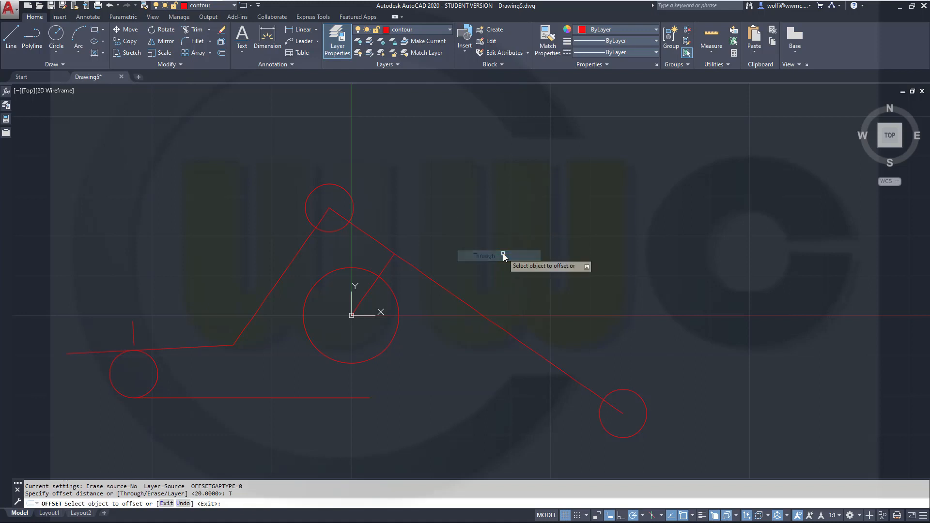
{"action": "left_click", "coordinate": [380, 245]}
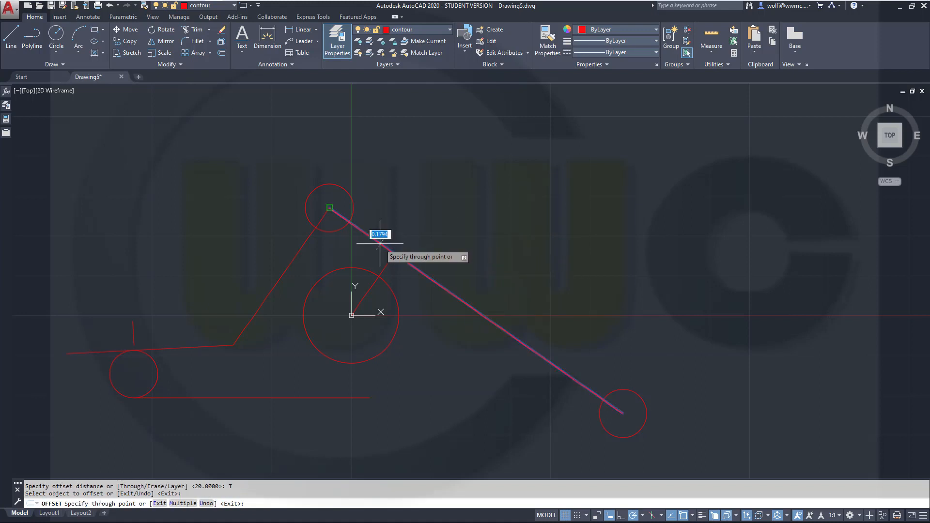
{"action": "scroll", "coordinate": [331, 230], "scroll_direction": "up", "scroll_amount": 6}
{"action": "middle_click_drag", "start_coordinate": [356, 185], "coordinate": [431, 401]}
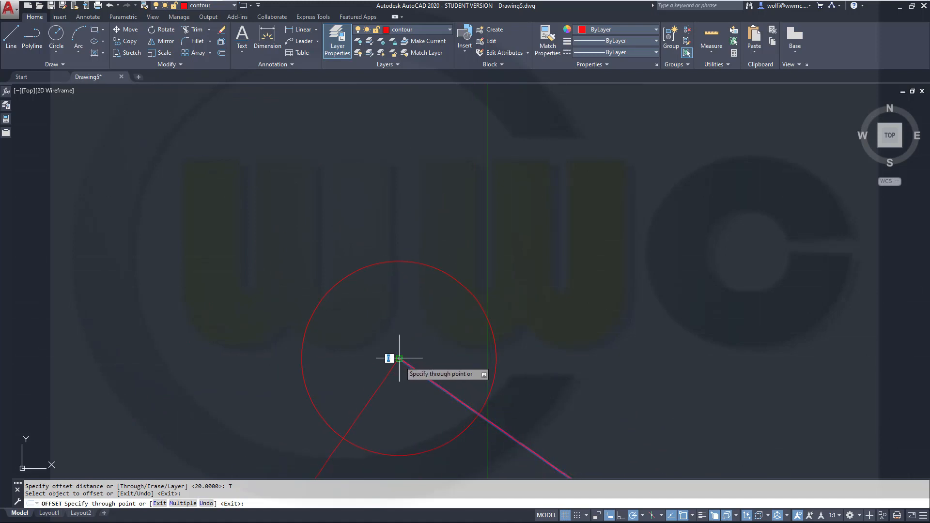
{"action": "left_click", "coordinate": [450, 278]}
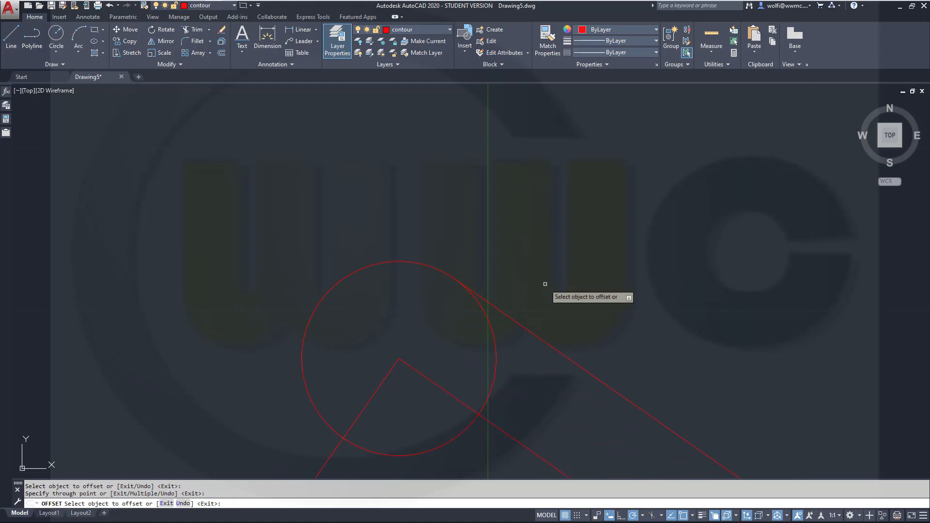
{"action": "key", "text": "Escape"}
{"action": "scroll", "coordinate": [557, 291], "scroll_direction": "down", "scroll_amount": 4}
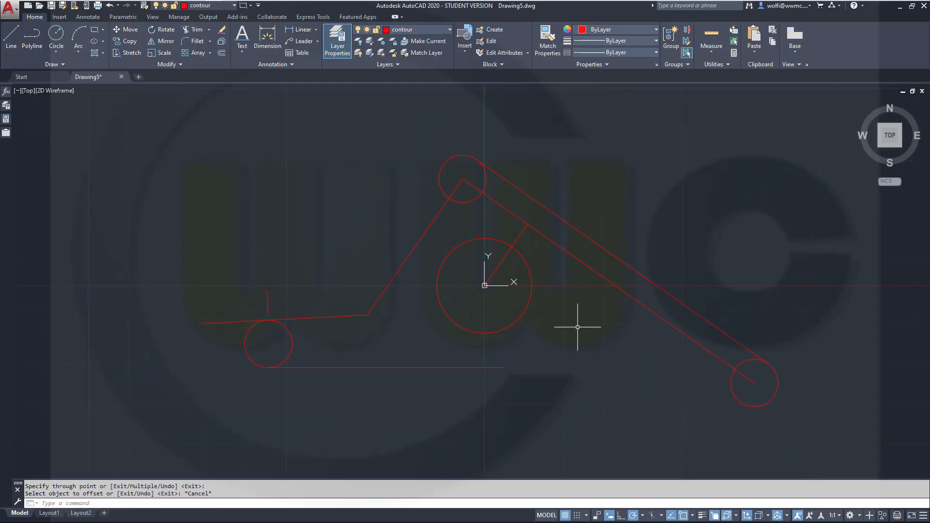
Draw a horizontal line leftward from the lowest point of the circle at the lower right end of the 90-long line
{"action": "middle_click_drag", "start_coordinate": [578, 327], "coordinate": [442, 286]}
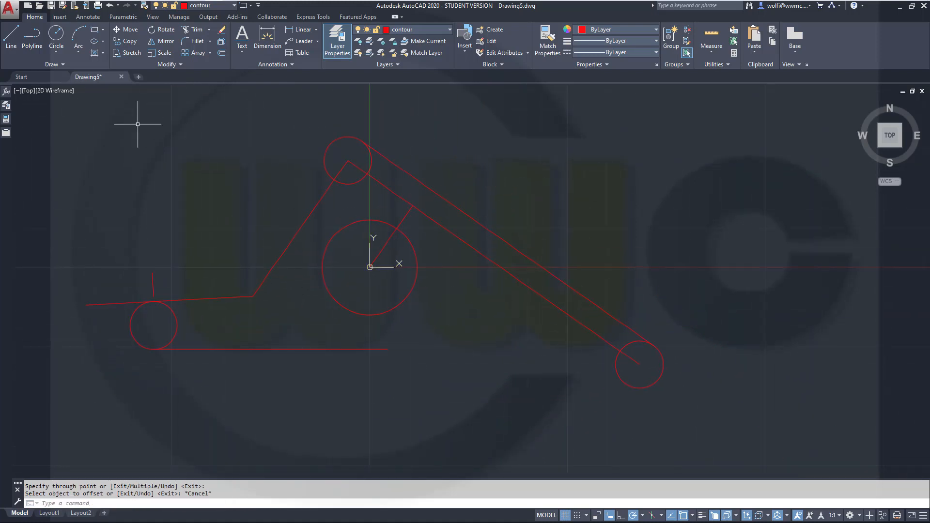
{"action": "left_click", "coordinate": [12, 37]}
{"action": "scroll", "coordinate": [664, 423], "scroll_direction": "up", "scroll_amount": 2}
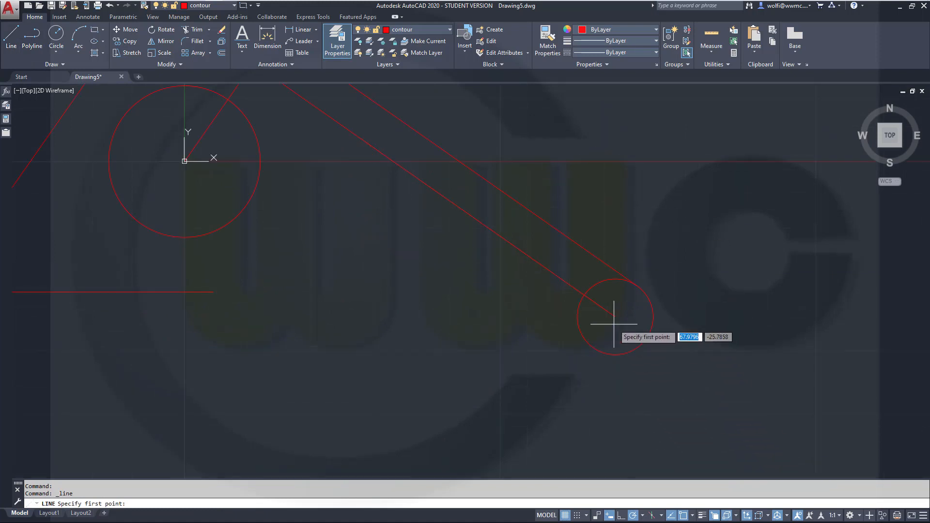
{"action": "mouse_move", "coordinate": [615, 317]}
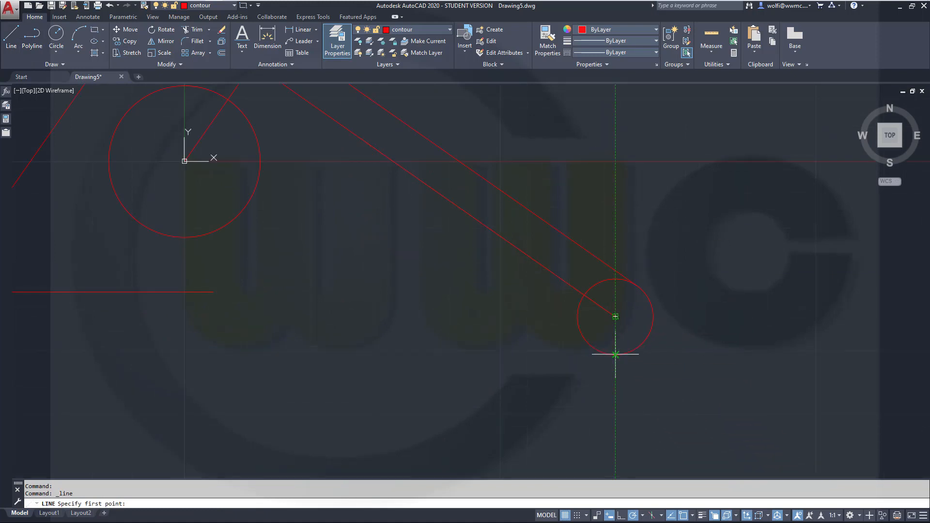
{"action": "left_click", "coordinate": [615, 355]}
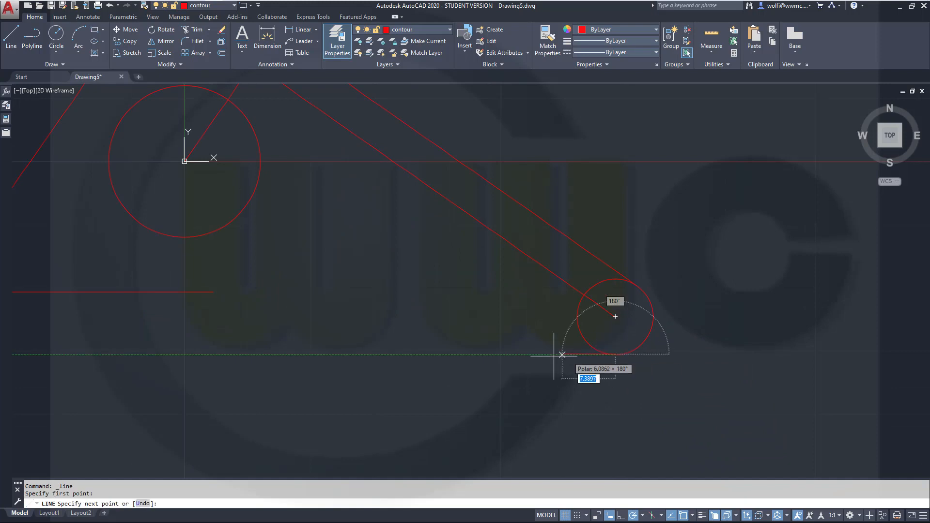
{"action": "left_click", "coordinate": [360, 355]}
{"action": "key", "text": "Escape"}
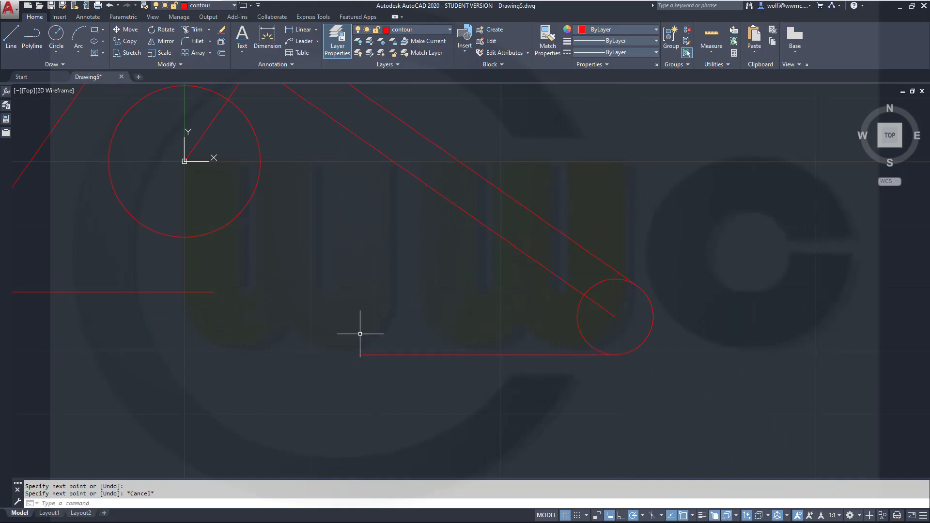
Rotate the new horizontal line by -20 degrees about the centre of the lower-right circle
{"action": "right_click", "coordinate": [169, 31]}
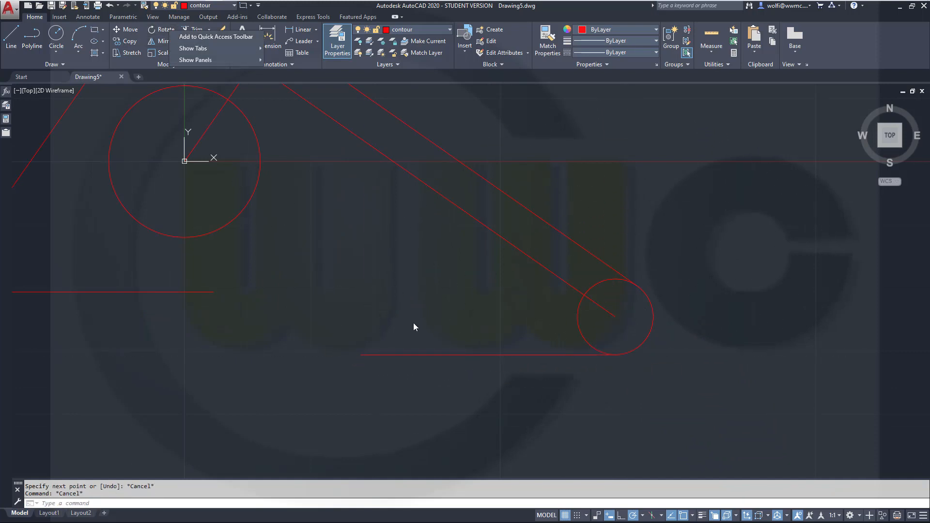
{"action": "left_click", "coordinate": [164, 31]}
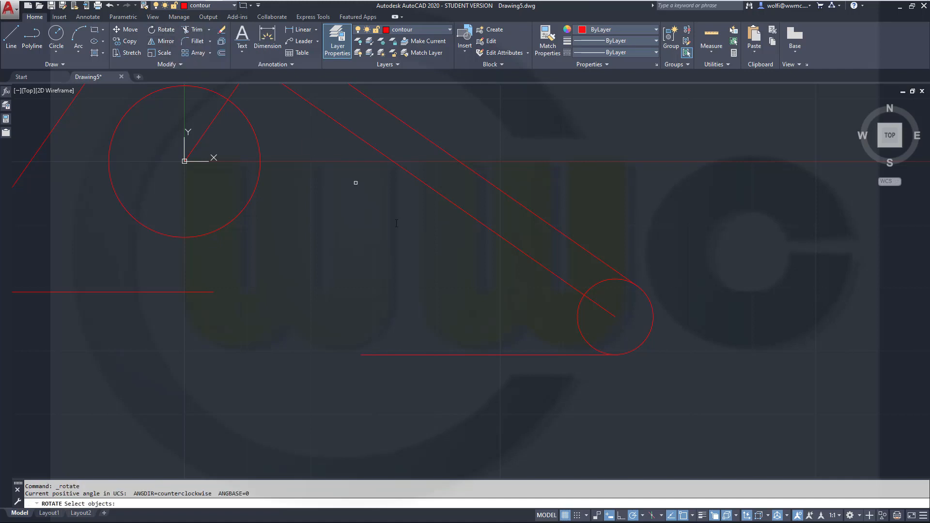
{"action": "left_click", "coordinate": [445, 354]}
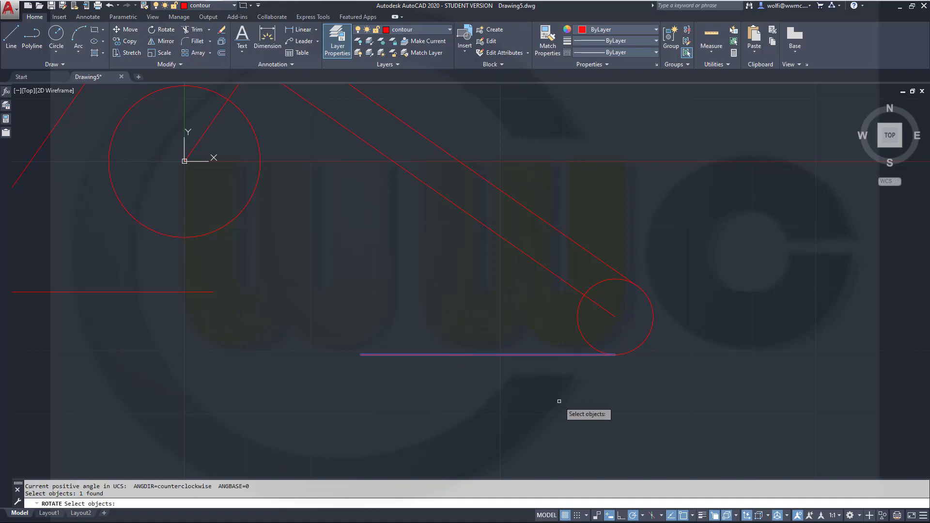
{"action": "key", "text": "Return"}
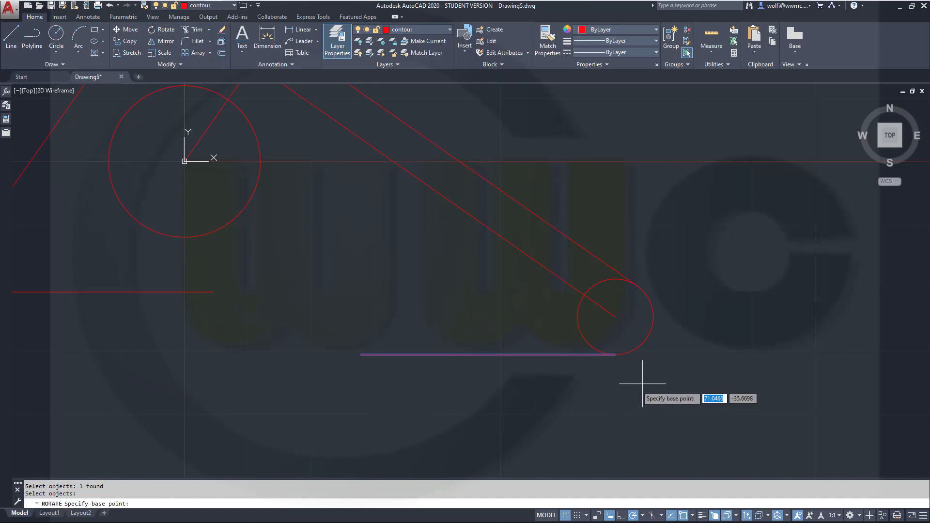
{"action": "left_click", "coordinate": [653, 331]}
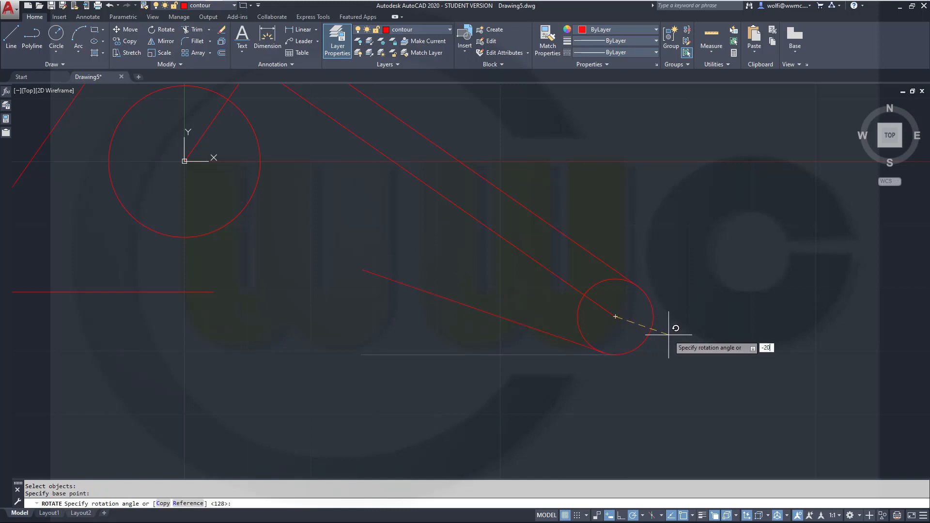
{"action": "type", "text": "-20"}
{"action": "key", "text": "Return"}
{"action": "key", "text": "Escape"}
{"action": "scroll", "coordinate": [338, 307], "scroll_direction": "down", "scroll_amount": 3}
{"action": "middle_click_drag", "start_coordinate": [338, 307], "coordinate": [511, 381]}
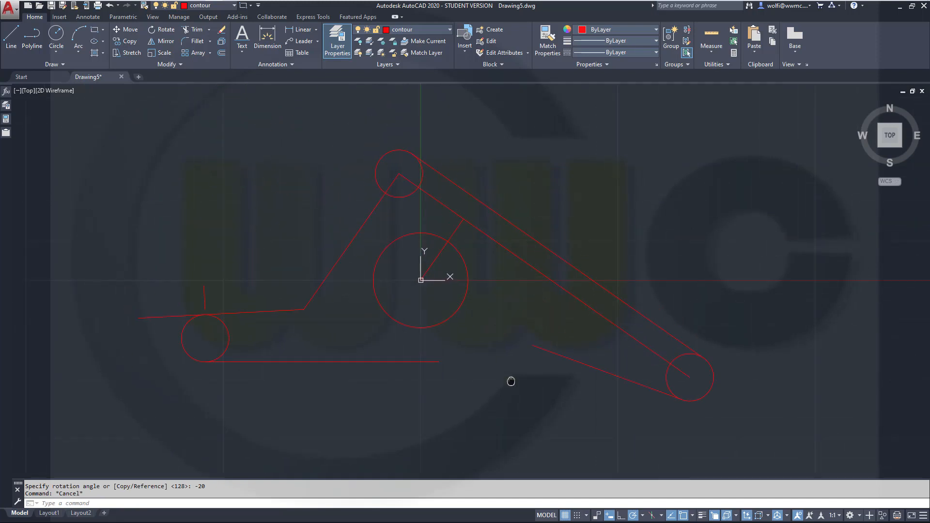
Start a Multiple fillet with radius 5 and round the junction between the long angled line and the topmost circle
{"action": "left_click", "coordinate": [197, 42]}
{"action": "right_click", "coordinate": [255, 196]}
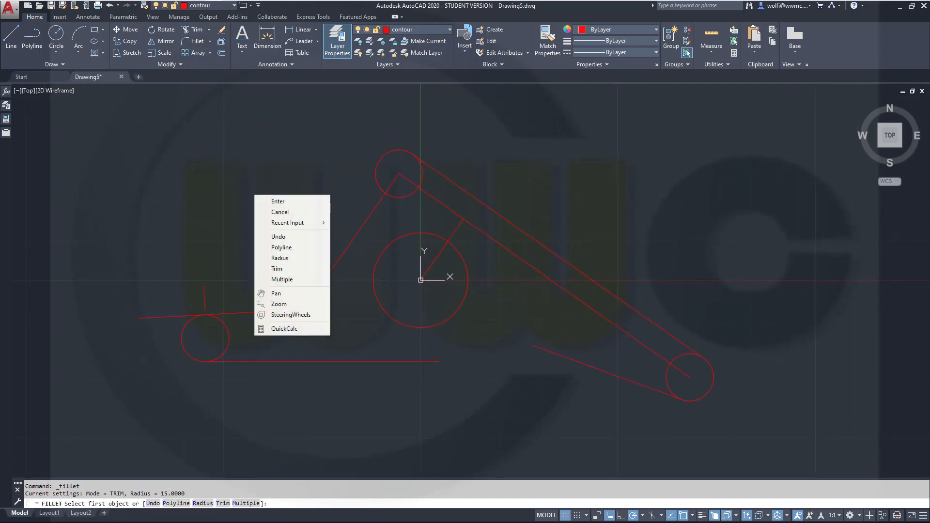
{"action": "left_click", "coordinate": [291, 280]}
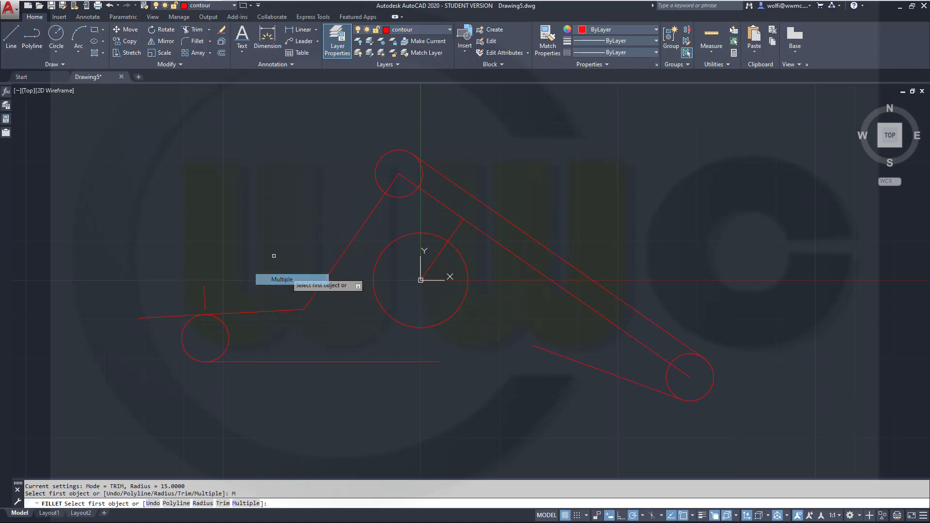
{"action": "right_click", "coordinate": [239, 180]}
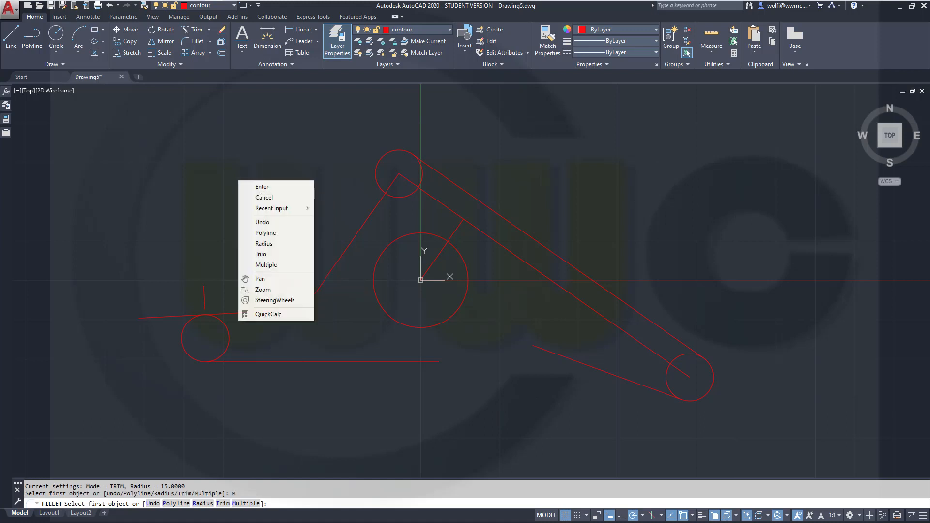
{"action": "left_click", "coordinate": [282, 245]}
{"action": "type", "text": "5"}
{"action": "key", "text": "Return"}
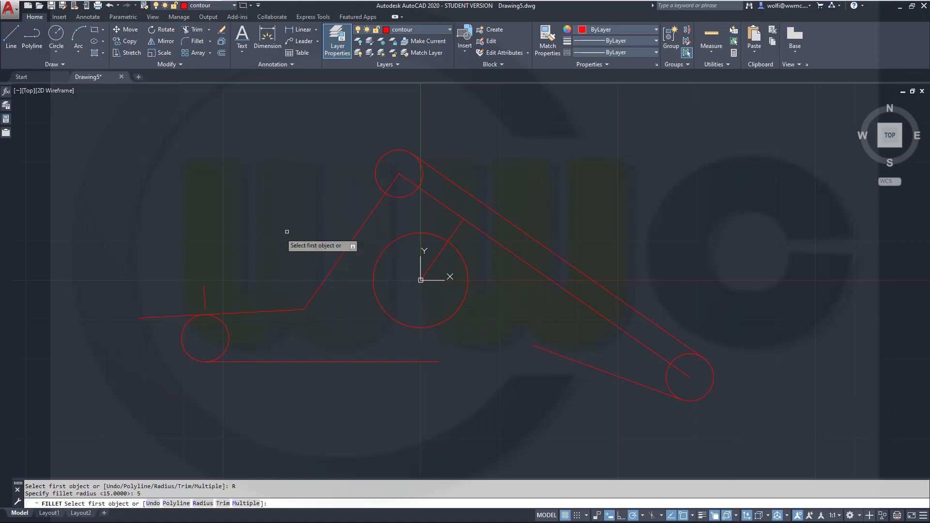
{"action": "left_click", "coordinate": [376, 205]}
{"action": "left_click", "coordinate": [379, 190]}
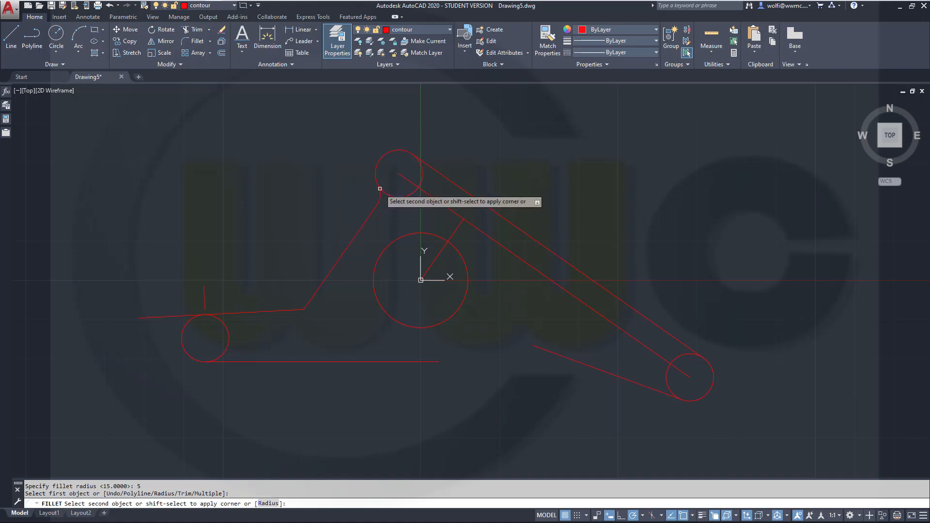
Fillet the corner between the long angled line and the shallow left line, and join the bottom horizontal line to the sloping line with radius 5
{"action": "left_click", "coordinate": [288, 312]}
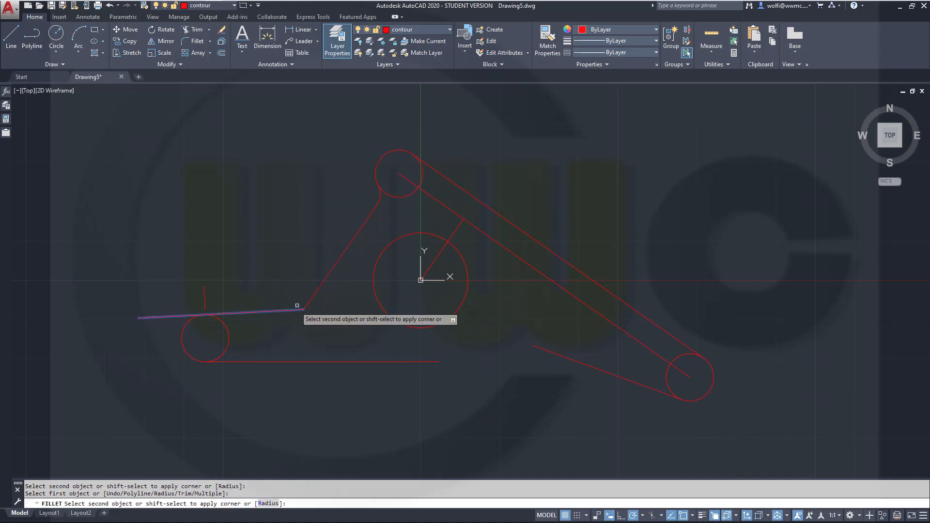
{"action": "left_click", "coordinate": [311, 296]}
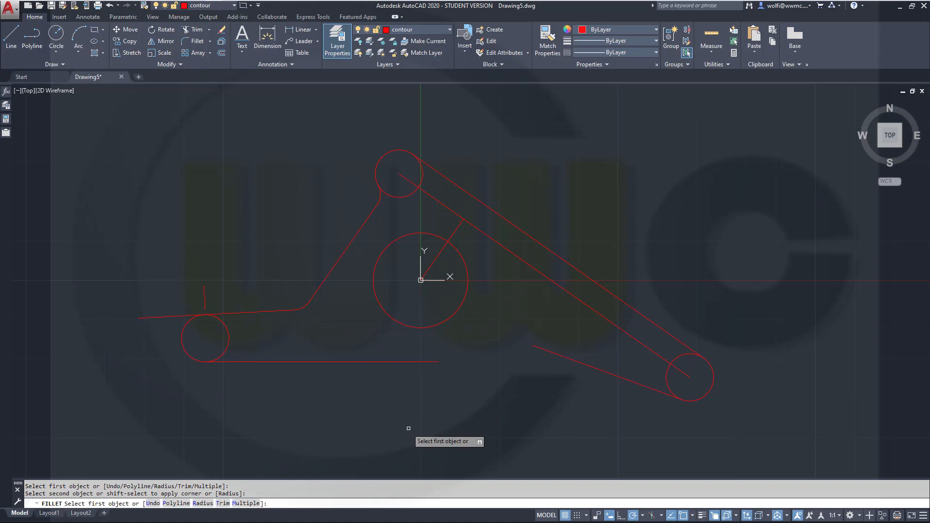
{"action": "left_click", "coordinate": [425, 361]}
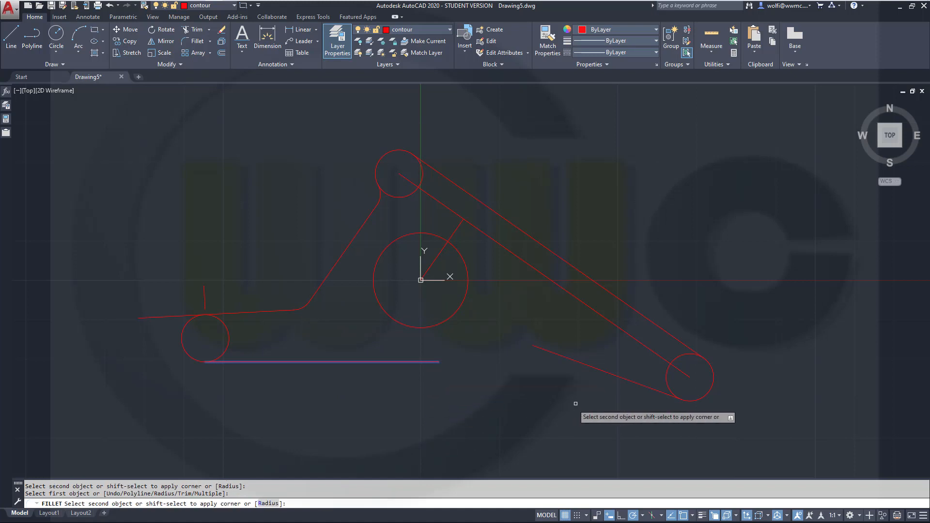
{"action": "left_click", "coordinate": [648, 386]}
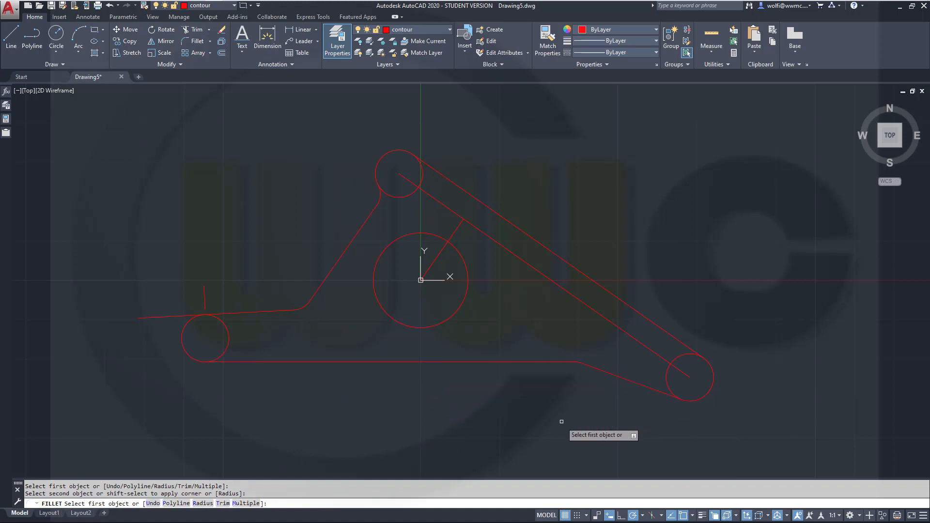
{"action": "key", "text": "Return"}
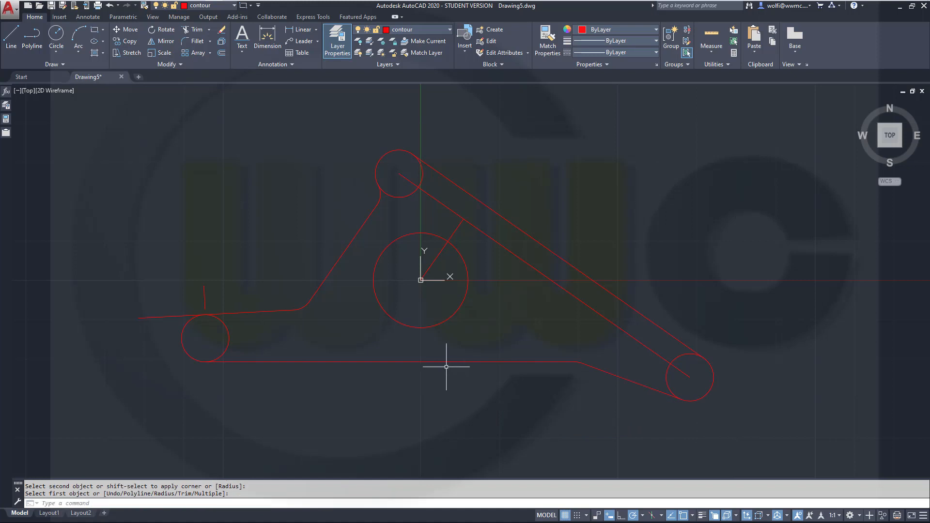
Draw three circles of radius 3, concentric with the left, lower-right and topmost radius 6 circles
{"action": "scroll", "coordinate": [428, 358], "scroll_direction": "up", "scroll_amount": 2}
{"action": "middle_click_drag", "start_coordinate": [615, 343], "coordinate": [593, 396]}
{"action": "scroll", "coordinate": [554, 338], "scroll_direction": "down", "scroll_amount": 2}
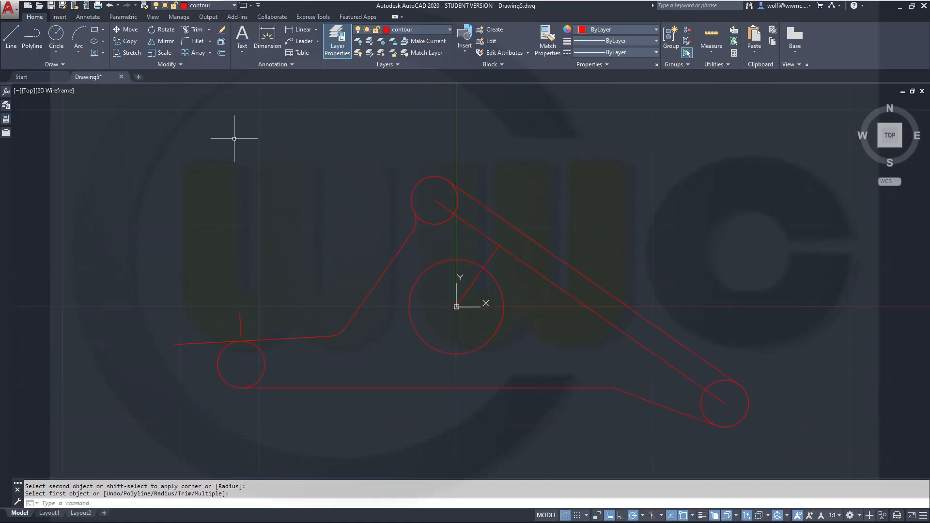
{"action": "left_click", "coordinate": [56, 35]}
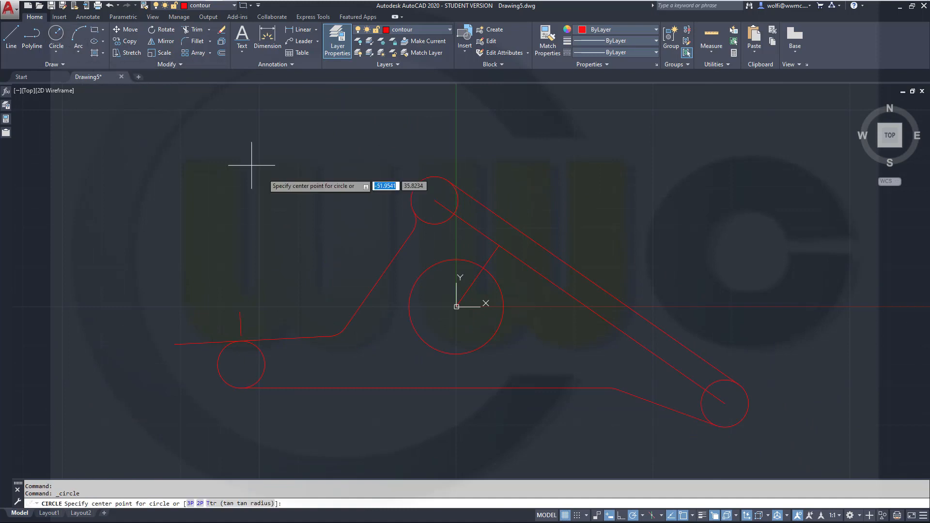
{"action": "left_click", "coordinate": [242, 365]}
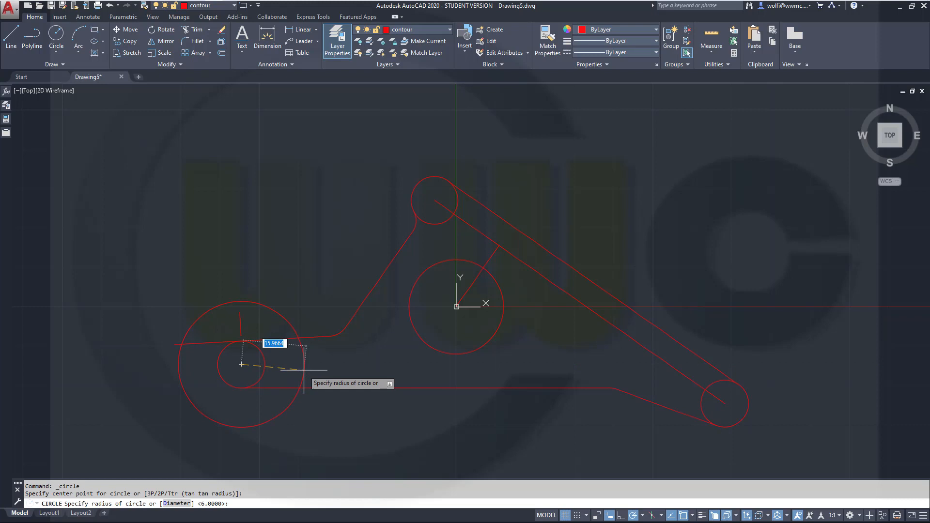
{"action": "key", "text": "Return"}
{"action": "key", "text": "Return"}
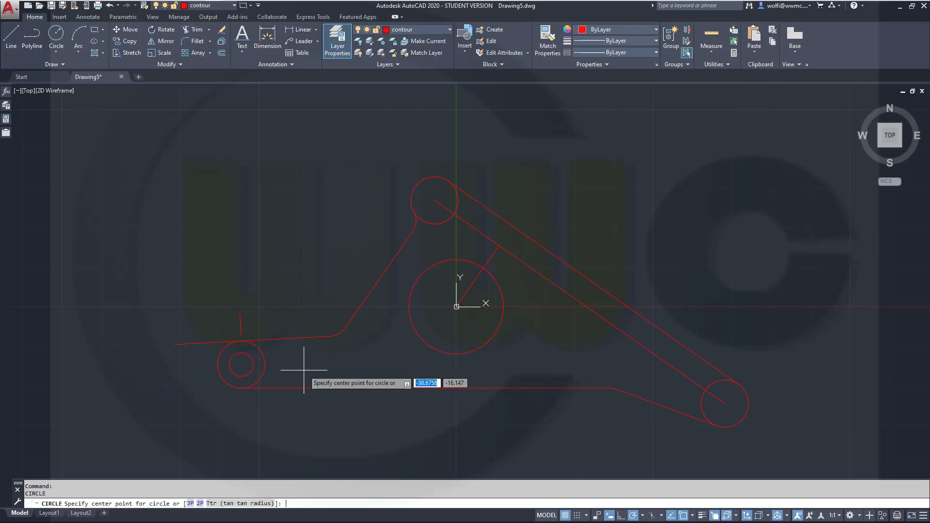
{"action": "left_click", "coordinate": [697, 406]}
{"action": "key", "text": "Return"}
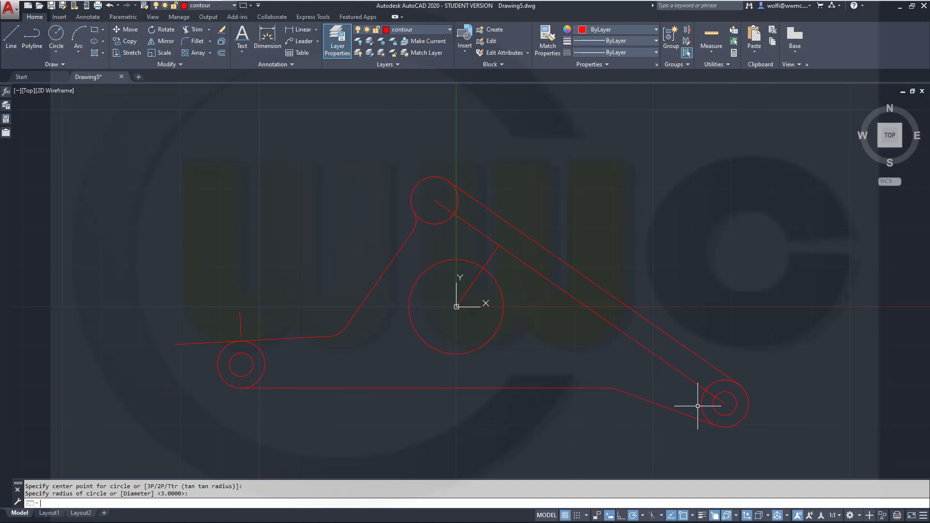
{"action": "key", "text": "Return"}
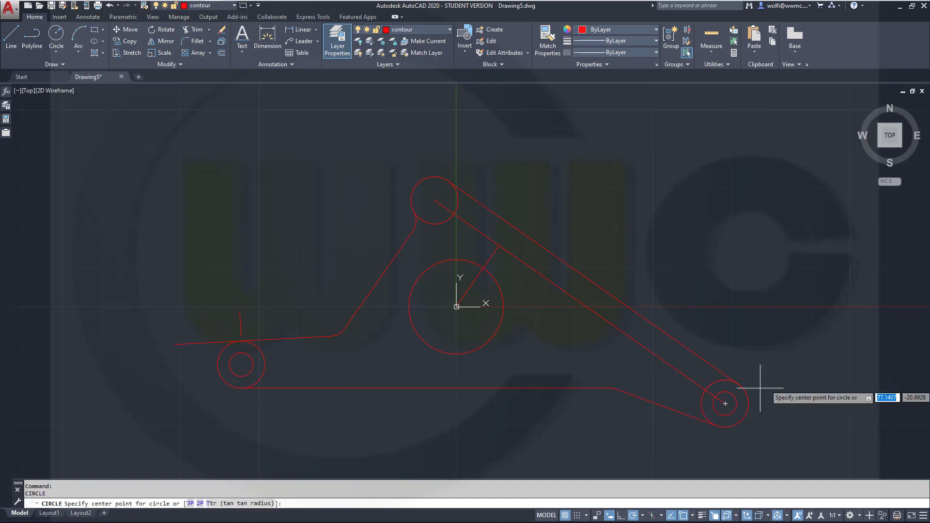
{"action": "left_click", "coordinate": [439, 223]}
{"action": "key", "text": "Return"}
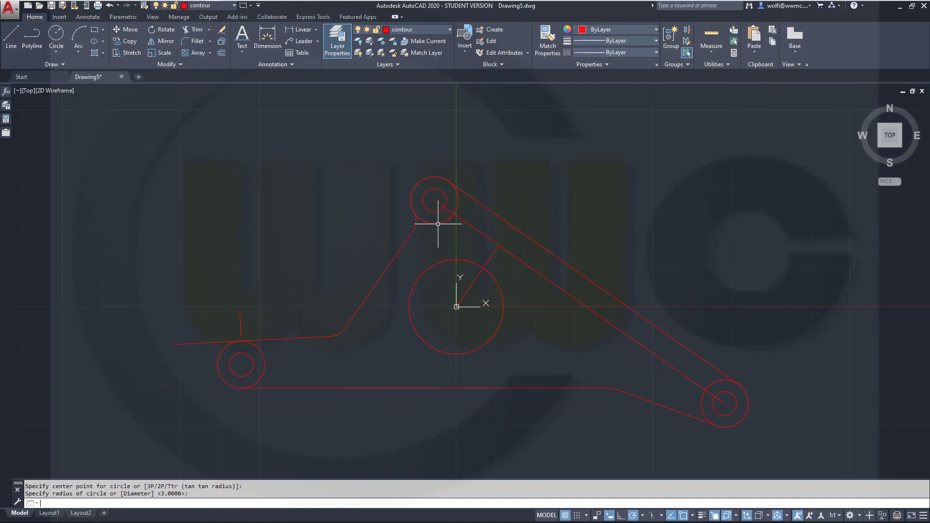
Move the UCS origin to the lower-right circle's centre and point its X axis at the topmost circle's centre
{"action": "scroll", "coordinate": [634, 363], "scroll_direction": "up", "scroll_amount": 3}
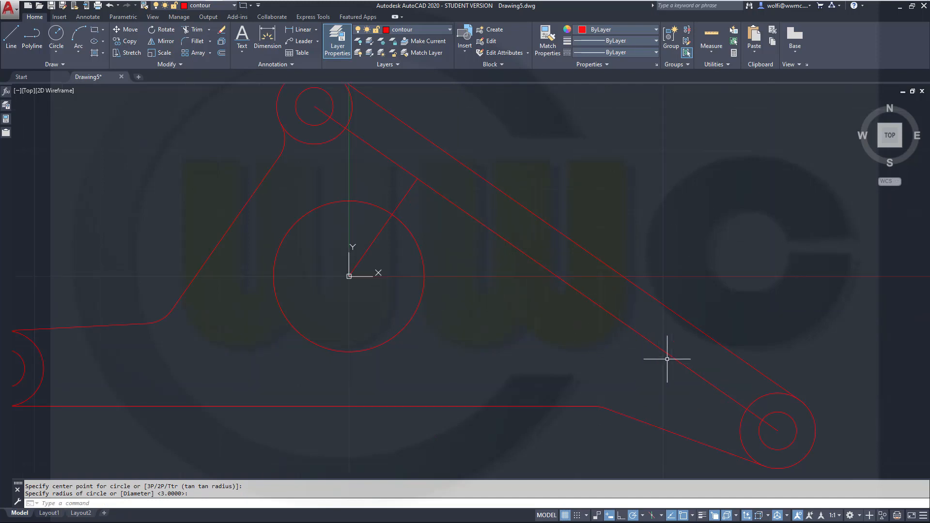
{"action": "middle_click_drag", "start_coordinate": [668, 359], "coordinate": [606, 291]}
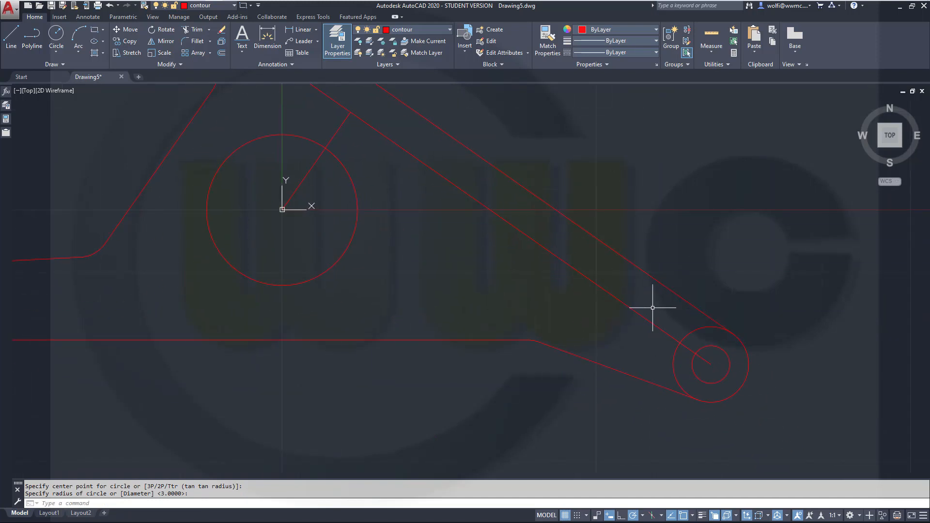
{"action": "scroll", "coordinate": [618, 298], "scroll_direction": "down", "scroll_amount": 3}
{"action": "middle_click_drag", "start_coordinate": [504, 291], "coordinate": [535, 318]}
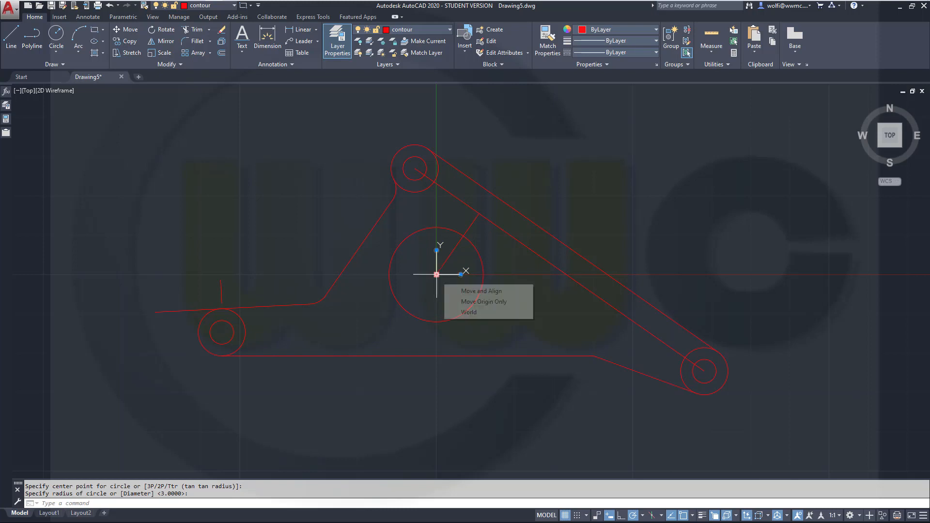
{"action": "left_click", "coordinate": [436, 275]}
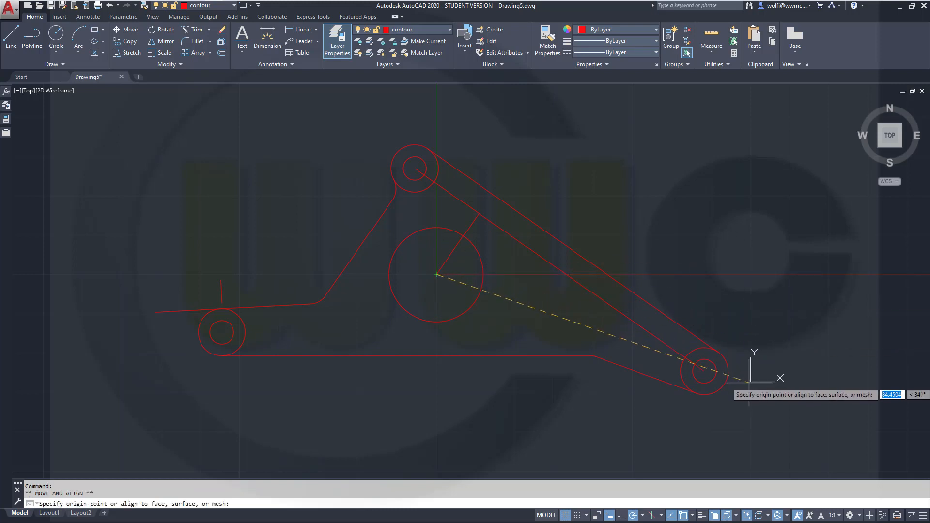
{"action": "left_click", "coordinate": [704, 371]}
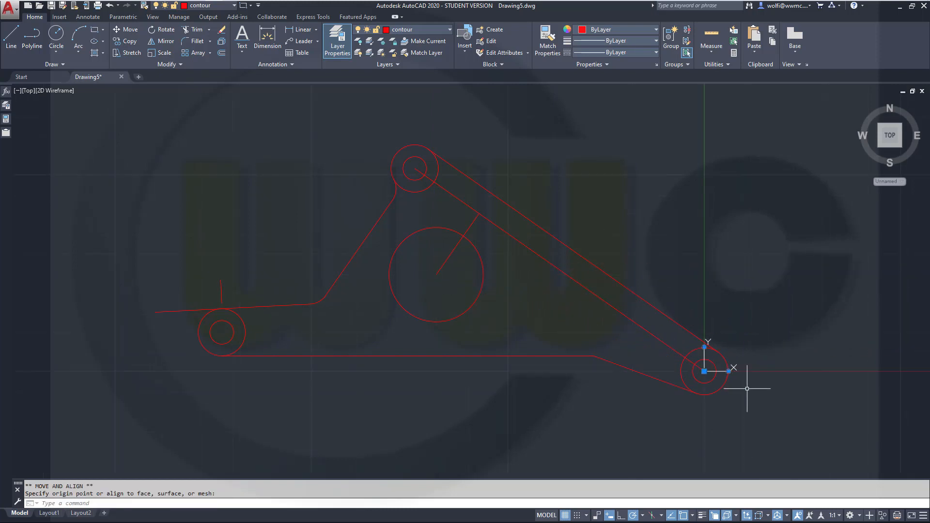
{"action": "left_click", "coordinate": [729, 371]}
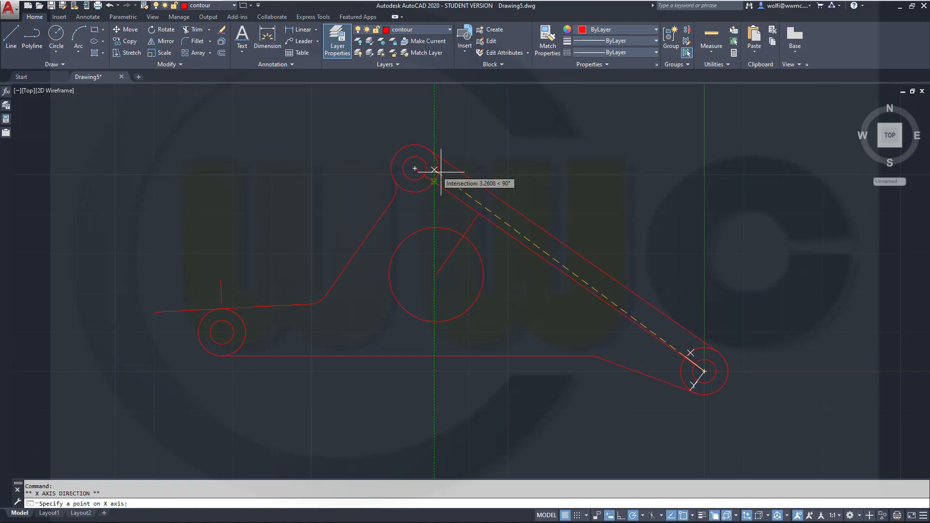
{"action": "scroll", "coordinate": [506, 168], "scroll_direction": "up", "scroll_amount": 4}
{"action": "left_click", "coordinate": [335, 177]}
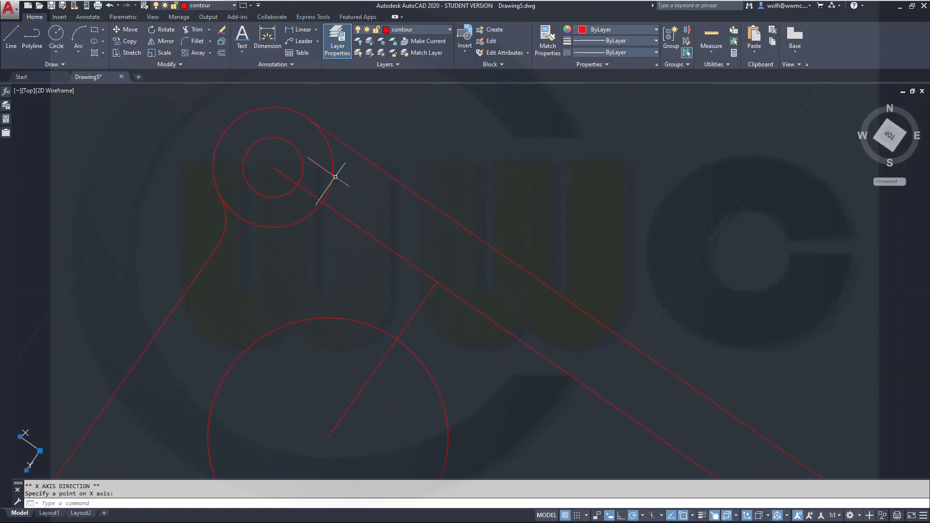
Draw two circles of radius 2 on the arm's axis, centred at 15,0 and 30,0 in the aligned UCS
{"action": "scroll", "coordinate": [506, 241], "scroll_direction": "down", "scroll_amount": 4}
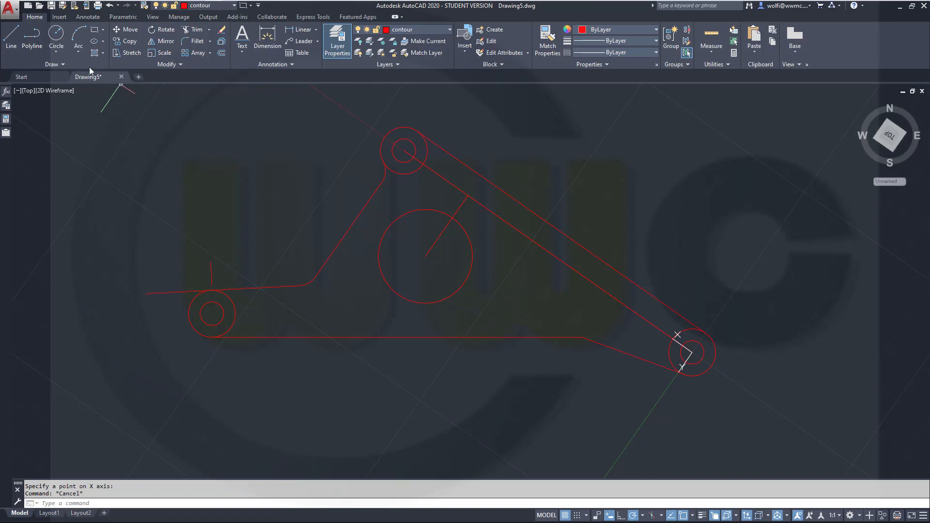
{"action": "left_click", "coordinate": [55, 34]}
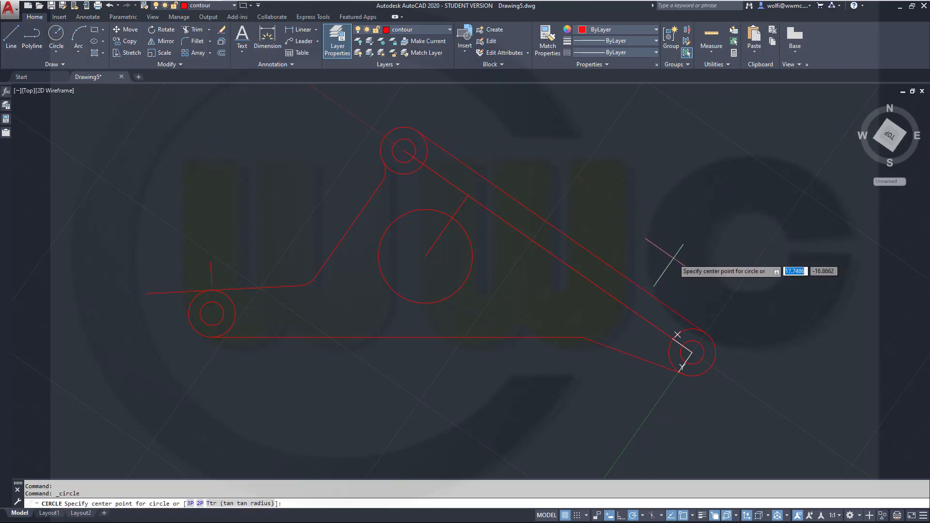
{"action": "type", "text": "15,0"}
{"action": "key", "text": "Return"}
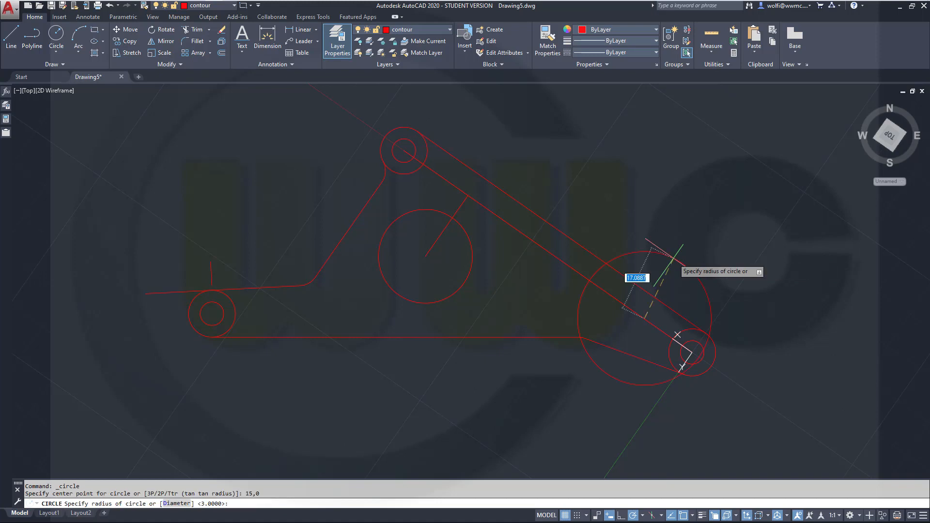
{"action": "key", "text": "Return"}
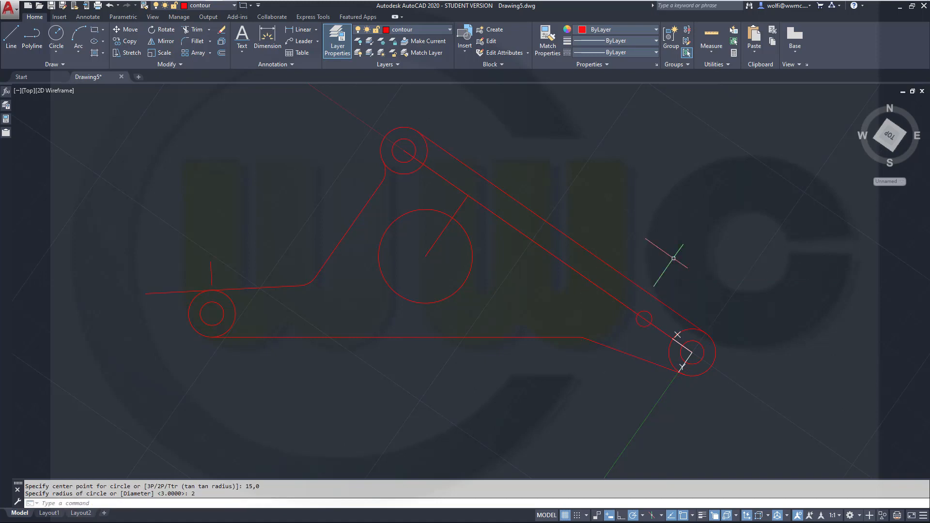
{"action": "key", "text": "Return"}
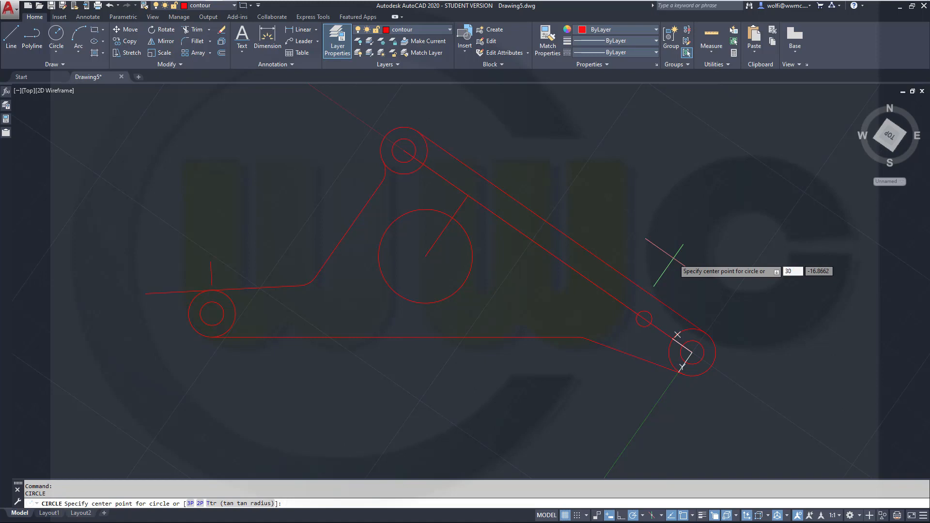
{"action": "type", "text": "30,0"}
{"action": "key", "text": "Return"}
{"action": "type", "text": "2"}
{"action": "key", "text": "Return"}
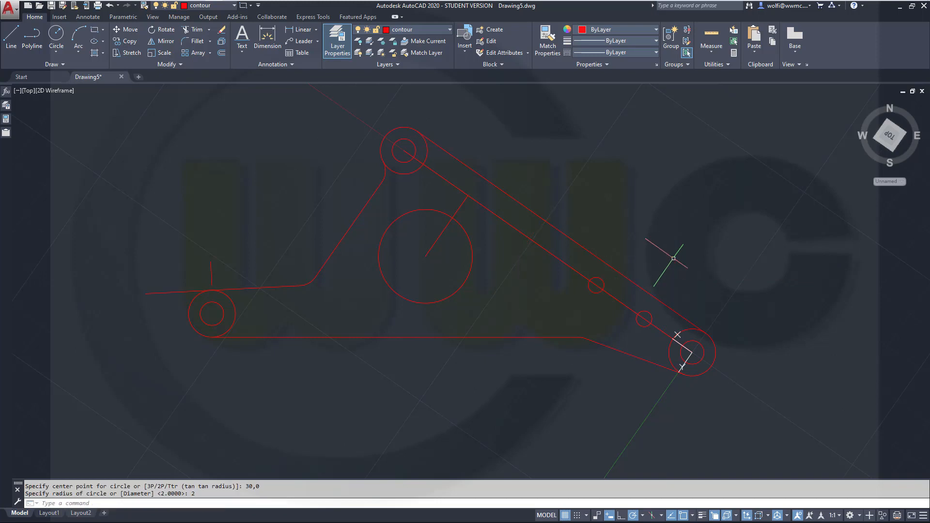
{"action": "key", "text": "Escape"}
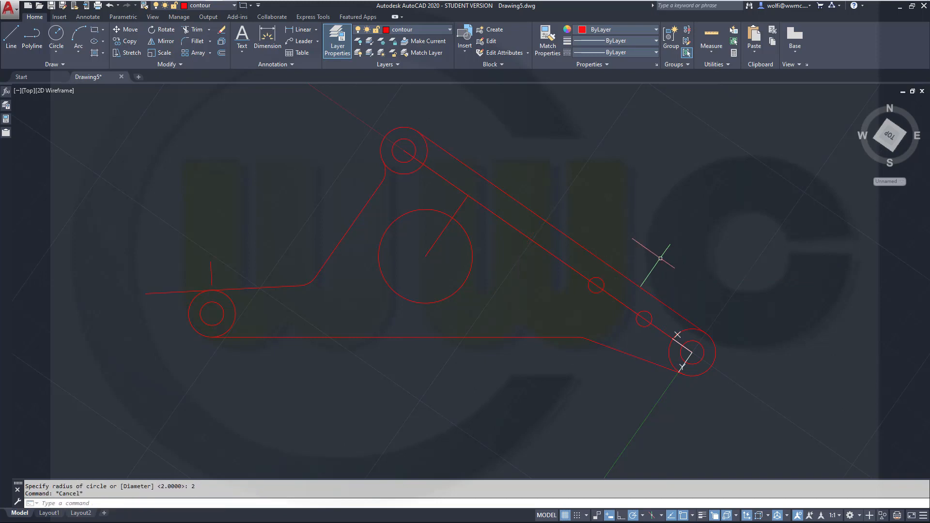
Erase the arm's centre construction line, its perpendicular to the large circle, and the short vertical line above the left circle
{"action": "left_click", "coordinate": [500, 229]}
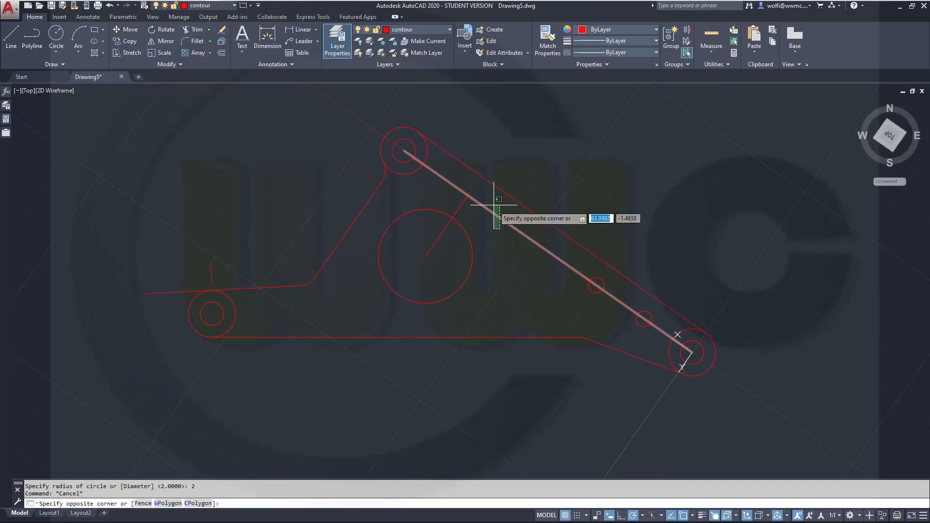
{"action": "left_click", "coordinate": [468, 196]}
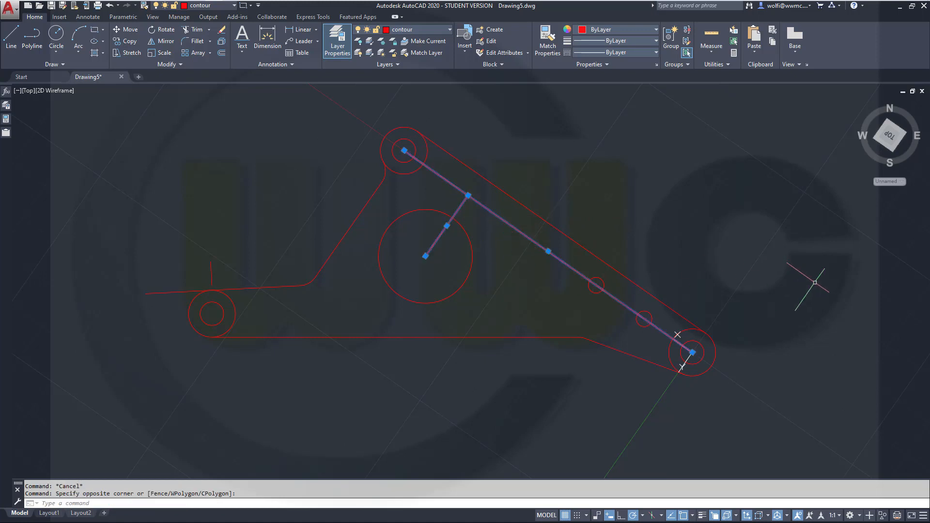
{"action": "key", "text": "Delete"}
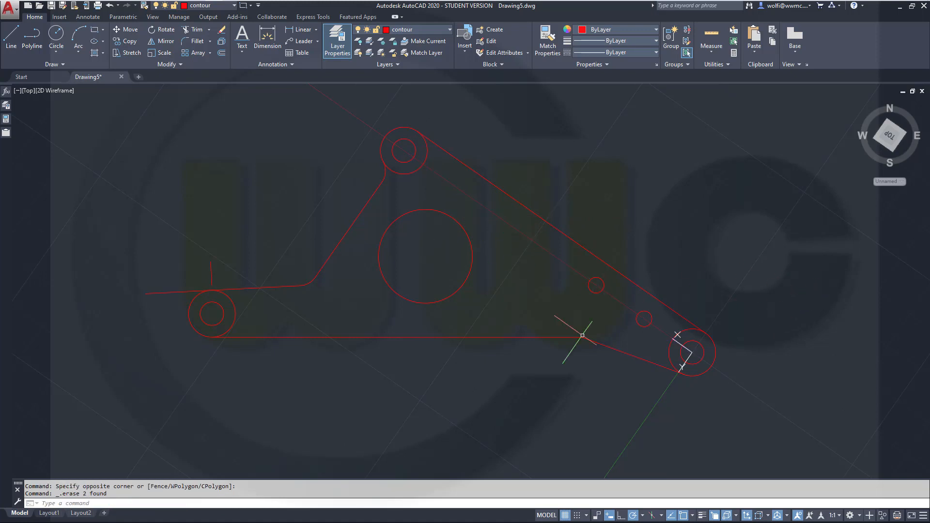
{"action": "left_click", "coordinate": [212, 271]}
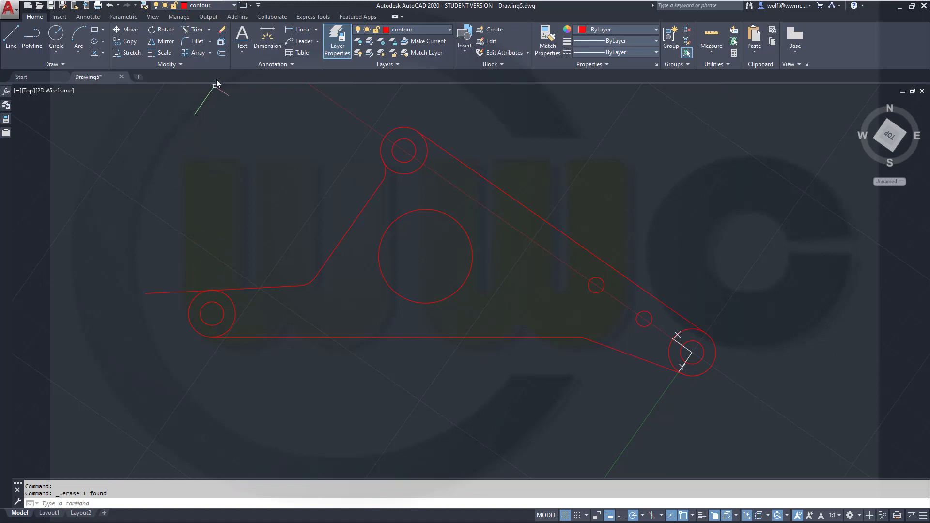
Trim the overhanging left line and the inner arcs of the left, lower-right and topmost outer circles to leave a closed contour
{"action": "left_click", "coordinate": [196, 29]}
{"action": "key", "text": "Return"}
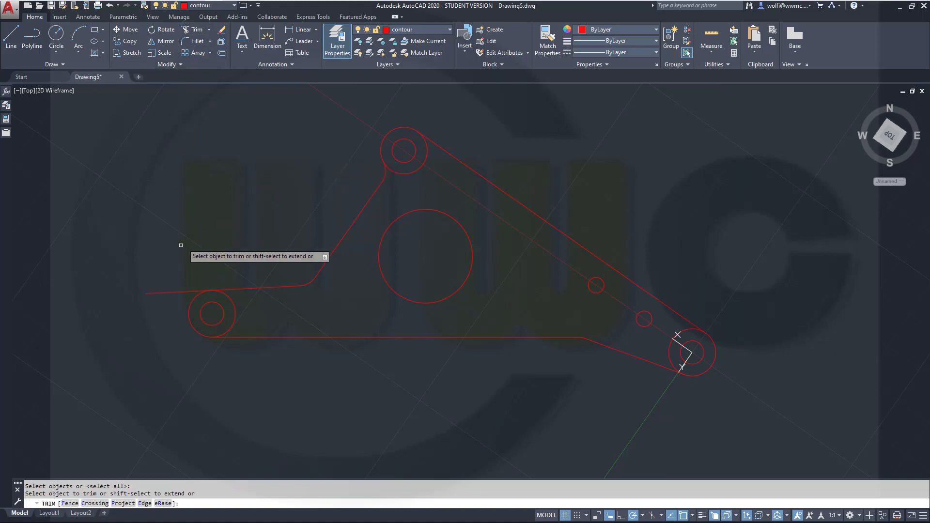
{"action": "left_click", "coordinate": [170, 291]}
{"action": "left_click", "coordinate": [234, 308]}
{"action": "left_click", "coordinate": [670, 346]}
{"action": "left_click", "coordinate": [425, 162]}
{"action": "key", "text": "Return"}
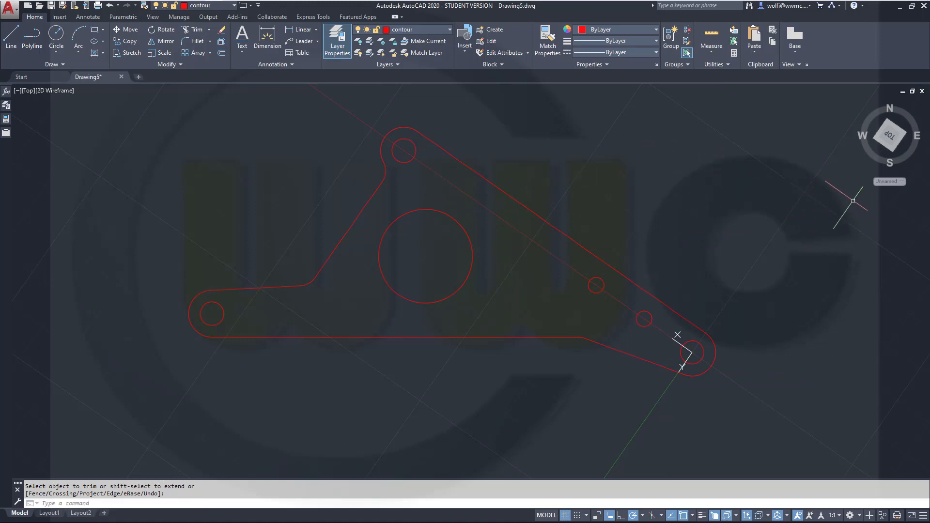
{"action": "key", "text": "Escape"}
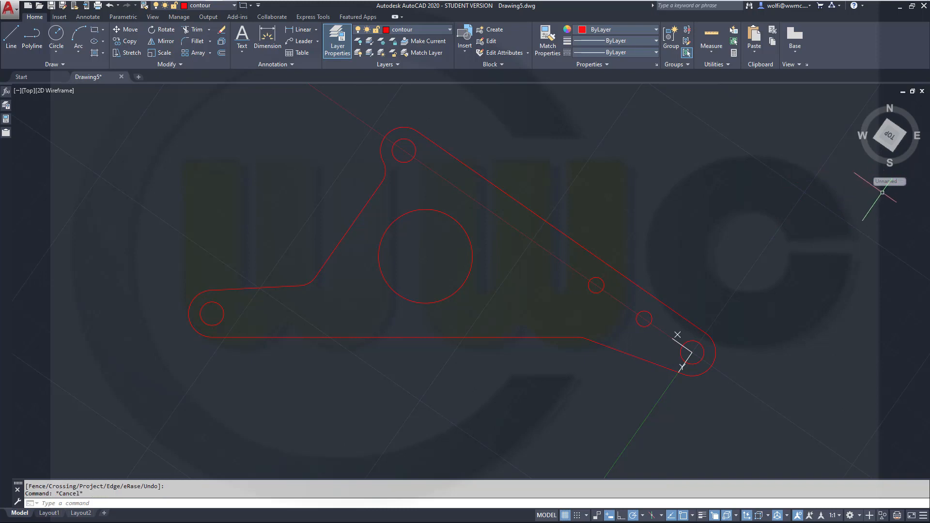
Restore the world coordinate system (WCS) as the current coordinate system
{"action": "left_click", "coordinate": [902, 182]}
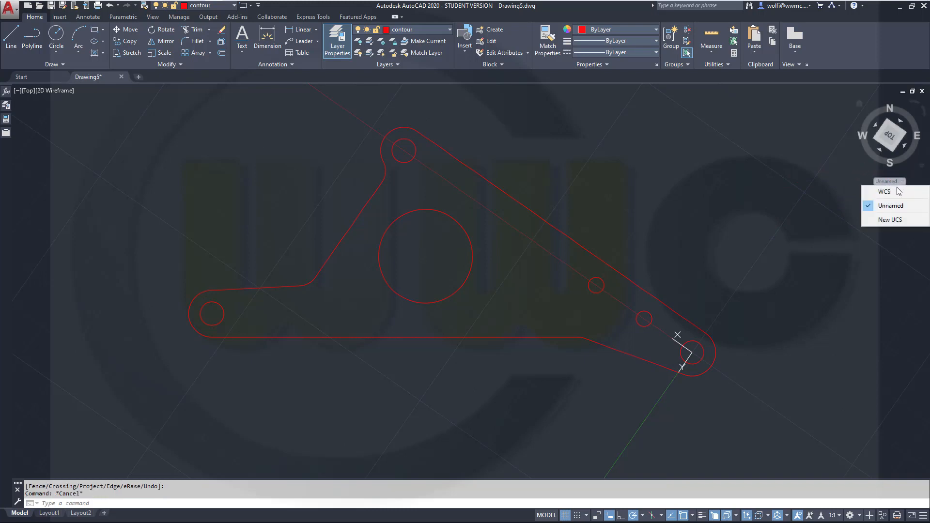
{"action": "left_click", "coordinate": [894, 191]}
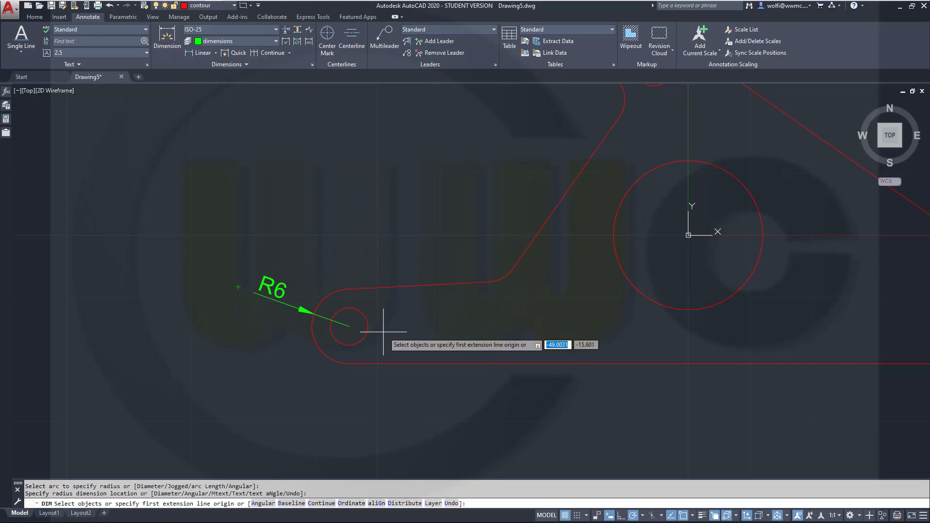
Add diameter dimensions to the left hole and the large central circle, placing both texts below the circles
{"action": "right_click", "coordinate": [368, 334]}
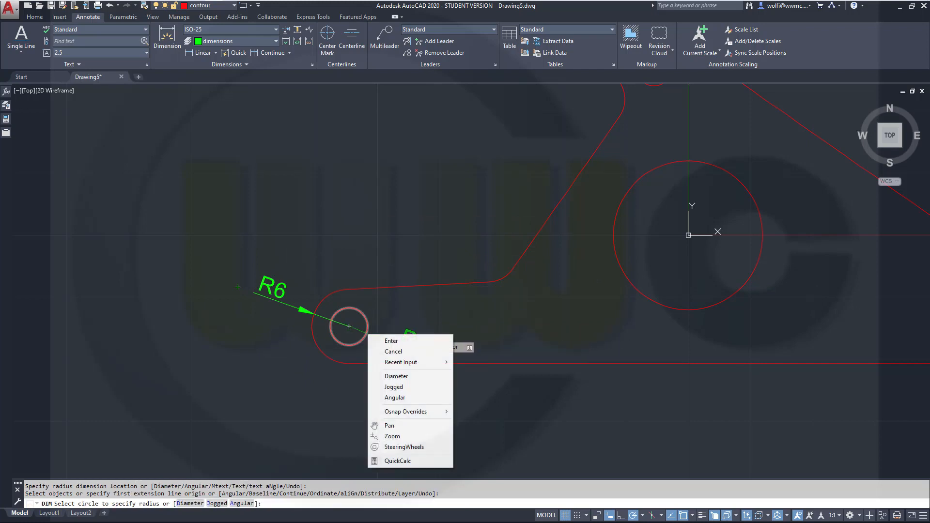
{"action": "left_click", "coordinate": [392, 377]}
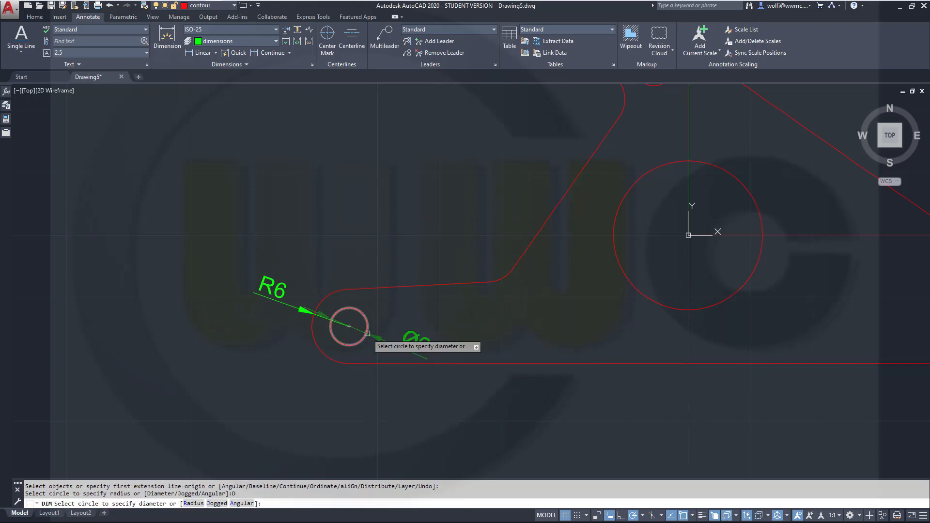
{"action": "key", "text": "Escape"}
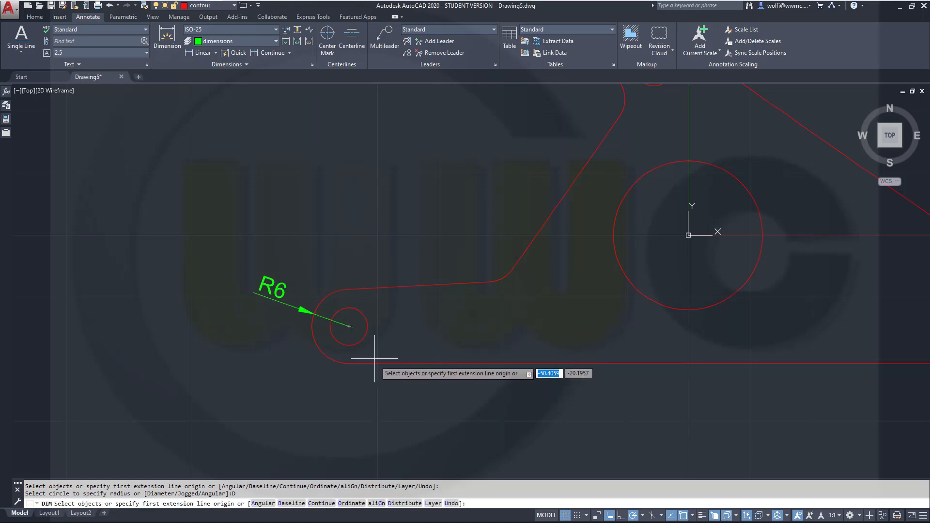
{"action": "left_click", "coordinate": [367, 322]}
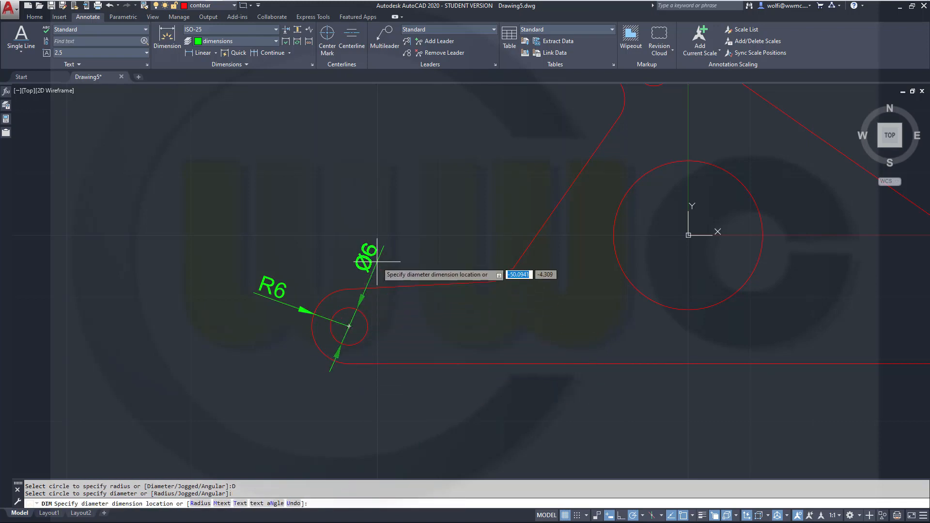
{"action": "left_click", "coordinate": [380, 377]}
{"action": "scroll", "coordinate": [563, 402], "scroll_direction": "down", "scroll_amount": 2}
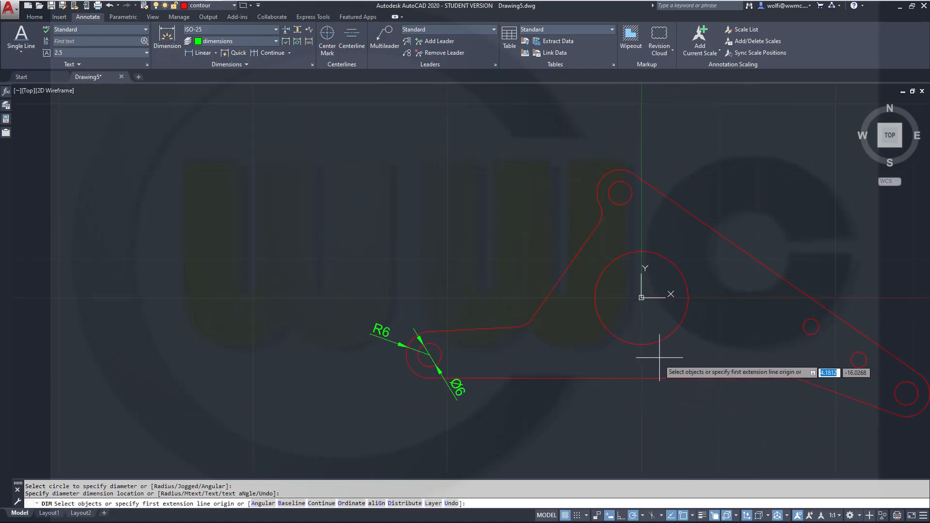
{"action": "left_click", "coordinate": [660, 339]}
{"action": "left_click", "coordinate": [681, 414]}
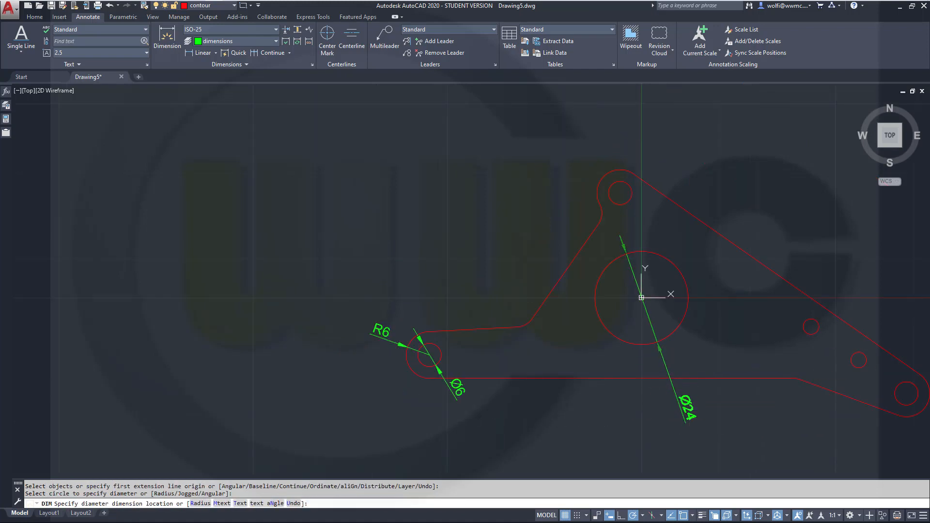
Dimension the radius of the lower-right end arc and the diameter of its concentric hole
{"action": "middle_click_drag", "start_coordinate": [792, 430], "coordinate": [550, 369]}
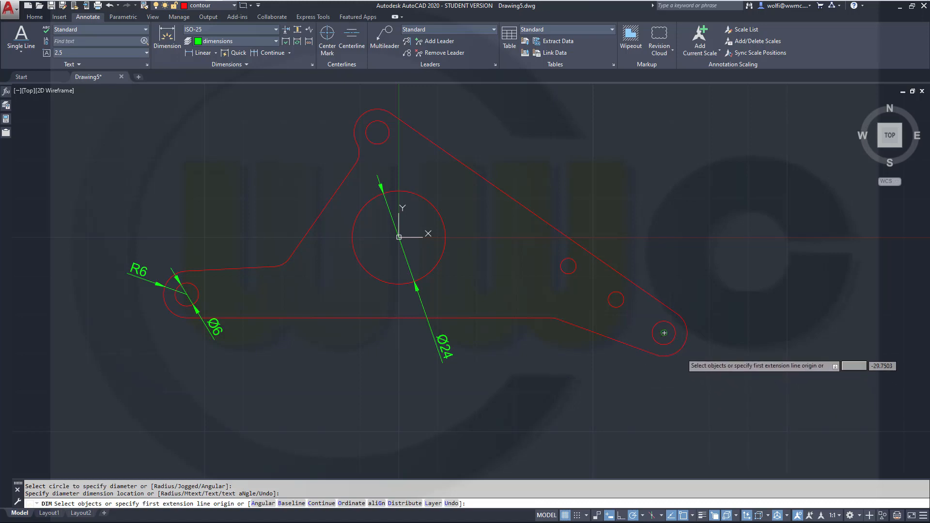
{"action": "left_click", "coordinate": [681, 349]}
{"action": "left_click", "coordinate": [708, 359]}
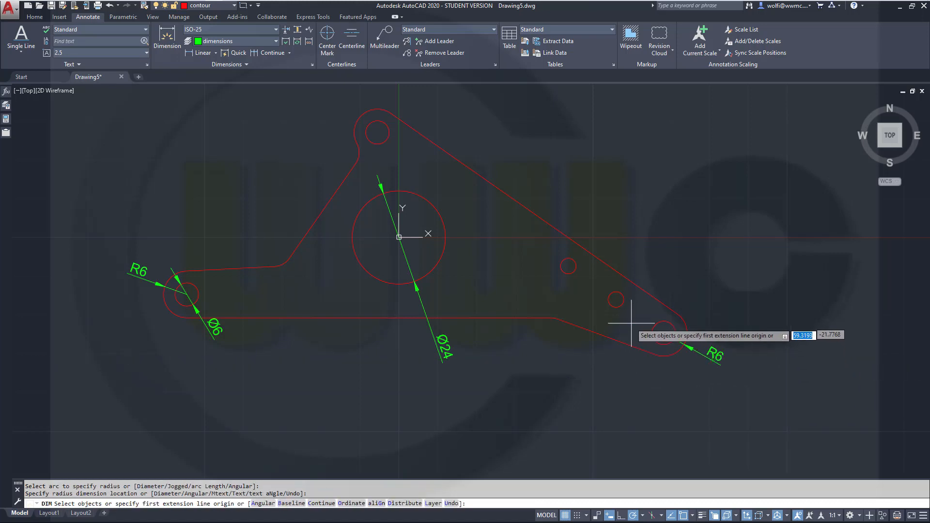
{"action": "left_click", "coordinate": [664, 333]}
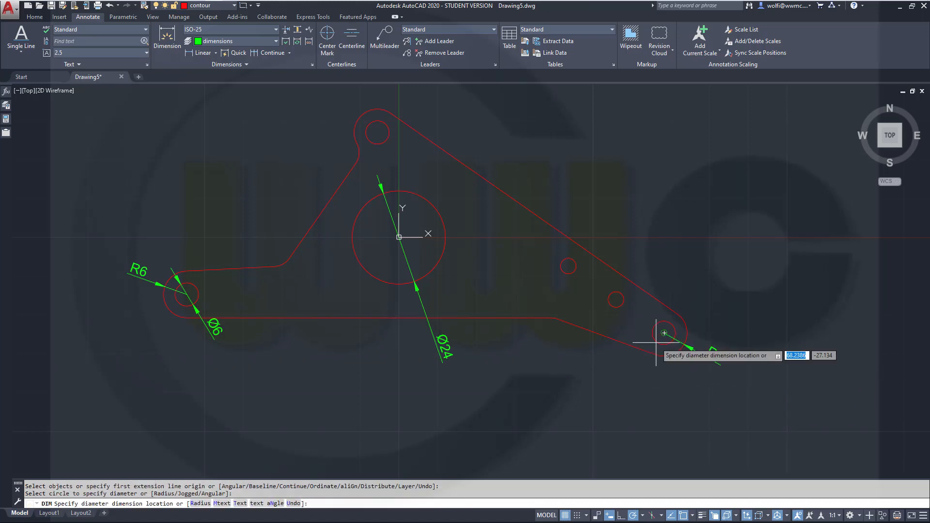
{"action": "left_click", "coordinate": [711, 296]}
Add diameter dimensions to the two small holes along the angled arm, placing the texts outside its upper edge
{"action": "left_click", "coordinate": [622, 299]}
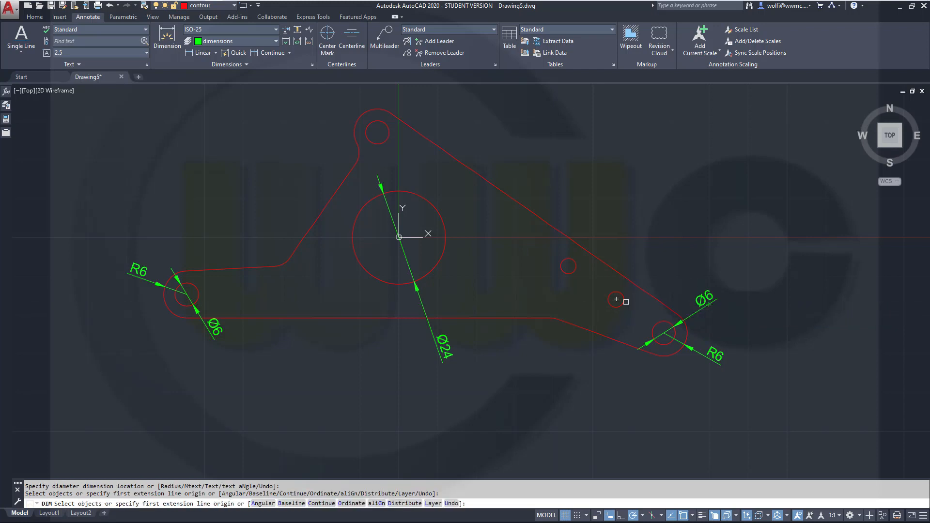
{"action": "left_click", "coordinate": [669, 270]}
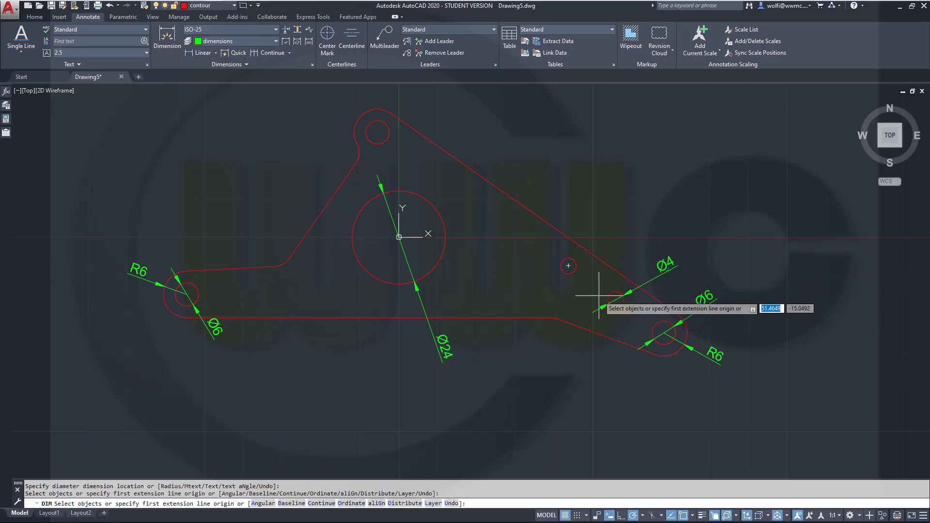
{"action": "scroll", "coordinate": [571, 271], "scroll_direction": "up", "scroll_amount": 5}
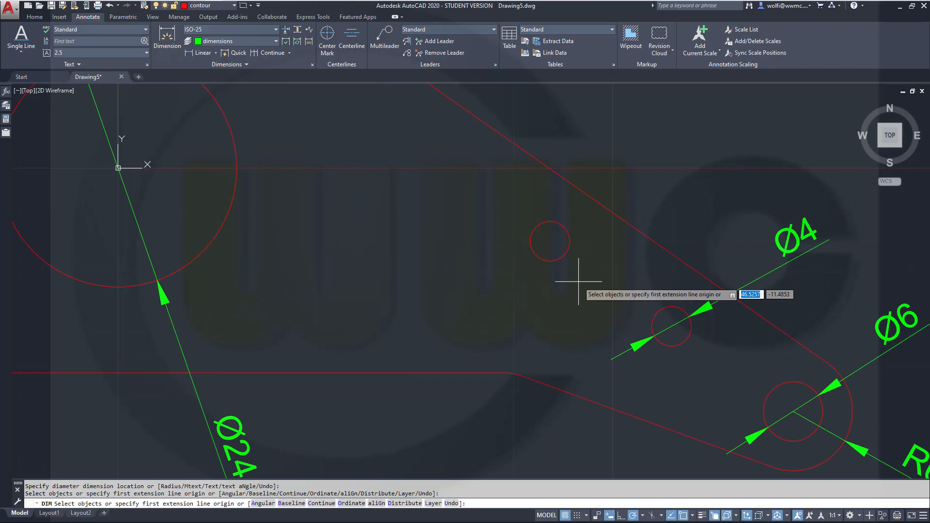
{"action": "left_click", "coordinate": [569, 250]}
{"action": "left_click", "coordinate": [639, 197]}
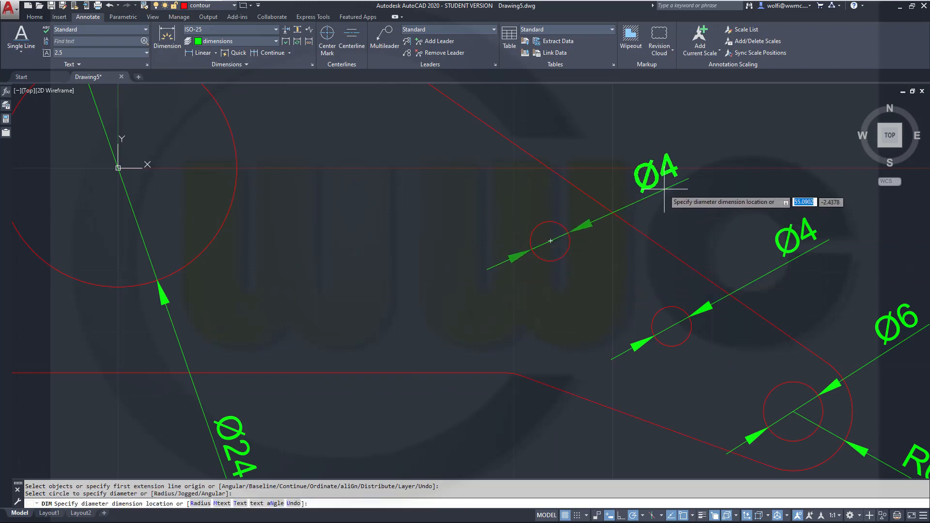
Dimension the topmost hole's diameter and the radius of the outer arc around it
{"action": "scroll", "coordinate": [381, 213], "scroll_direction": "down", "scroll_amount": 4}
{"action": "middle_click_drag", "start_coordinate": [396, 232], "coordinate": [557, 369]}
{"action": "scroll", "coordinate": [520, 313], "scroll_direction": "up", "scroll_amount": 2}
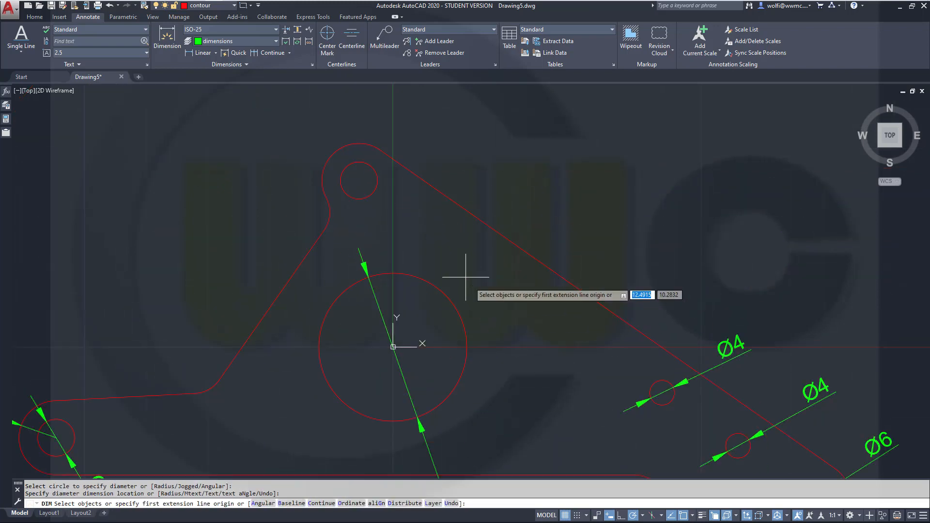
{"action": "left_click", "coordinate": [372, 167]}
{"action": "left_click", "coordinate": [429, 137]}
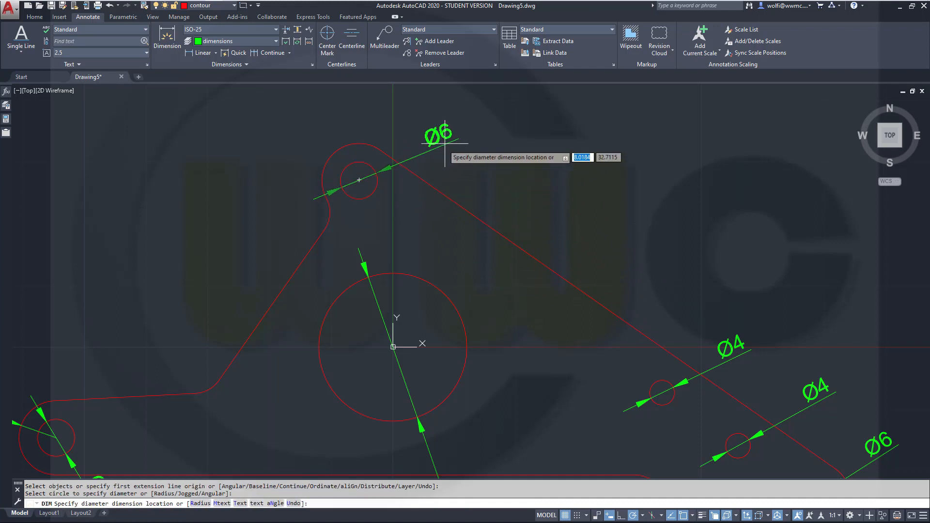
{"action": "left_click", "coordinate": [331, 154]}
{"action": "left_click", "coordinate": [290, 113]}
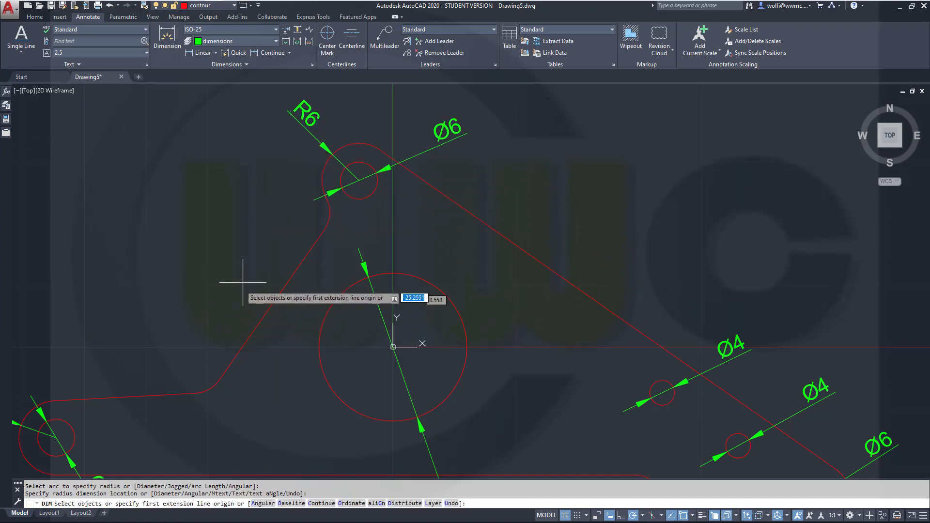
Add radius dimensions to the fillet beneath the topmost arc and the fillet joining the long angled line to the shallow left line
{"action": "left_click", "coordinate": [330, 209]}
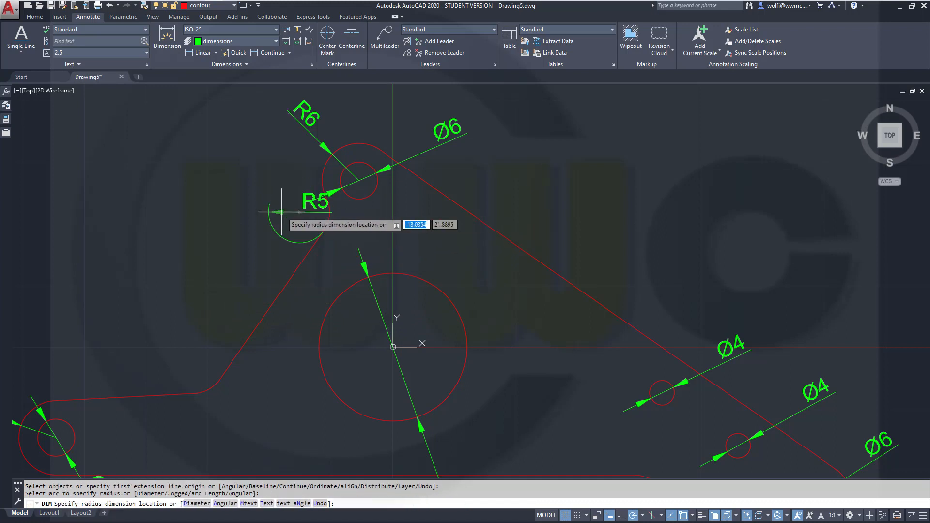
{"action": "left_click", "coordinate": [319, 211]}
{"action": "middle_click_drag", "start_coordinate": [208, 340], "coordinate": [211, 339]}
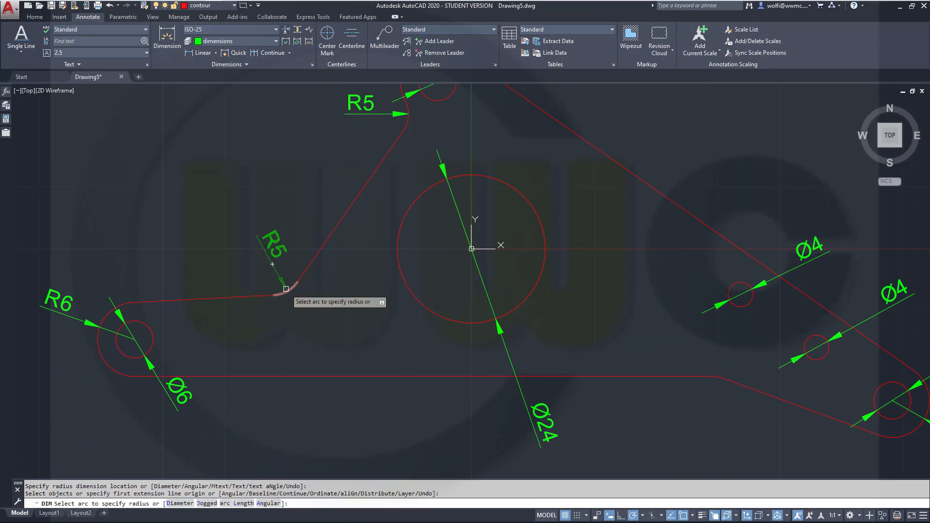
{"action": "left_click", "coordinate": [286, 289]}
{"action": "left_click", "coordinate": [295, 286]}
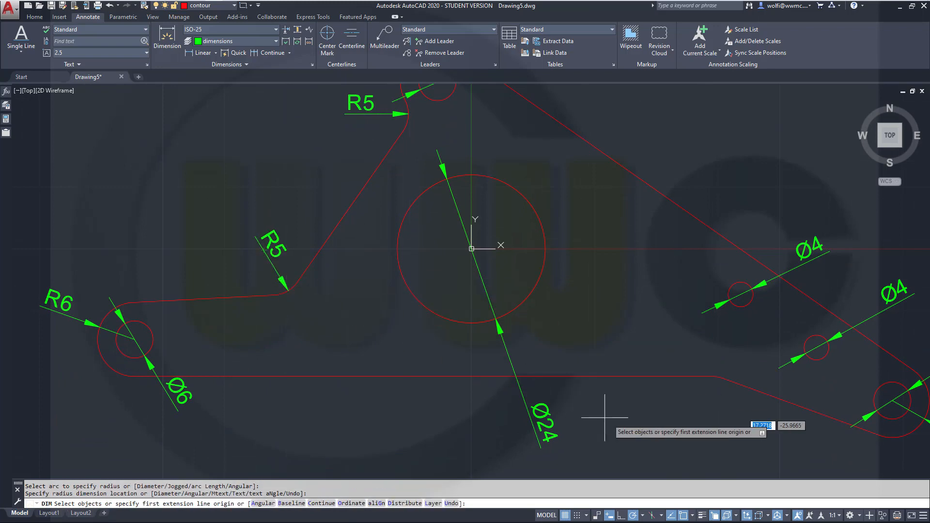
Add a radius dimension to the fillet joining the long bottom line to the lower-right sloping line, placing the text below the contour
{"action": "scroll", "coordinate": [724, 416], "scroll_direction": "up", "scroll_amount": 5}
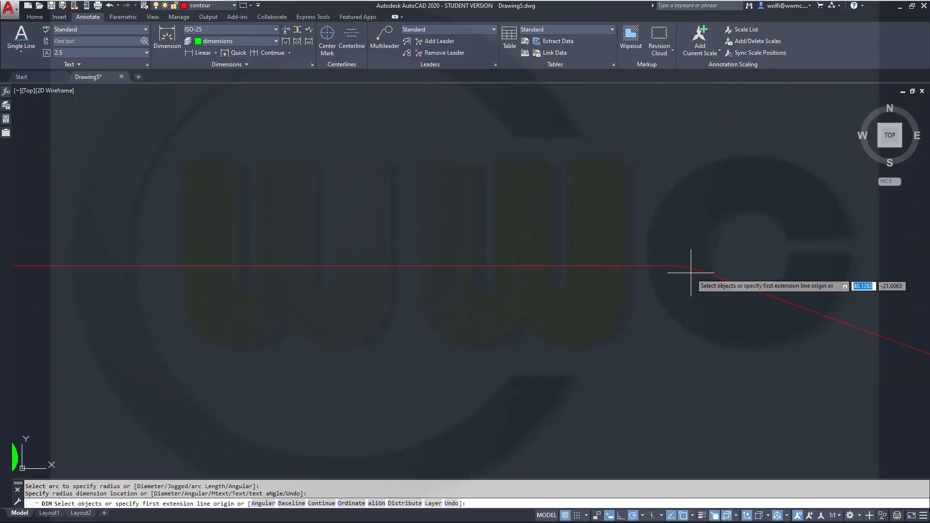
{"action": "left_click", "coordinate": [691, 270]}
{"action": "left_click", "coordinate": [679, 287]}
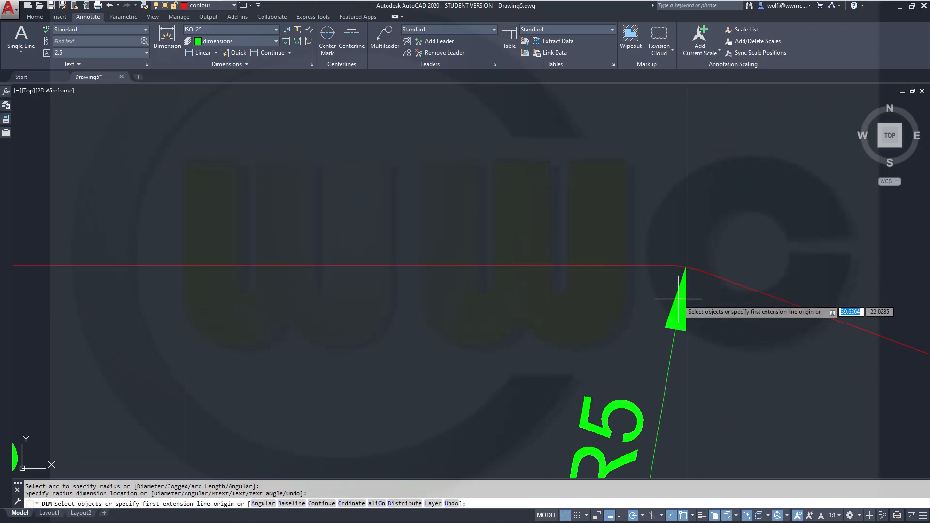
{"action": "scroll", "coordinate": [656, 332], "scroll_direction": "down", "scroll_amount": 4}
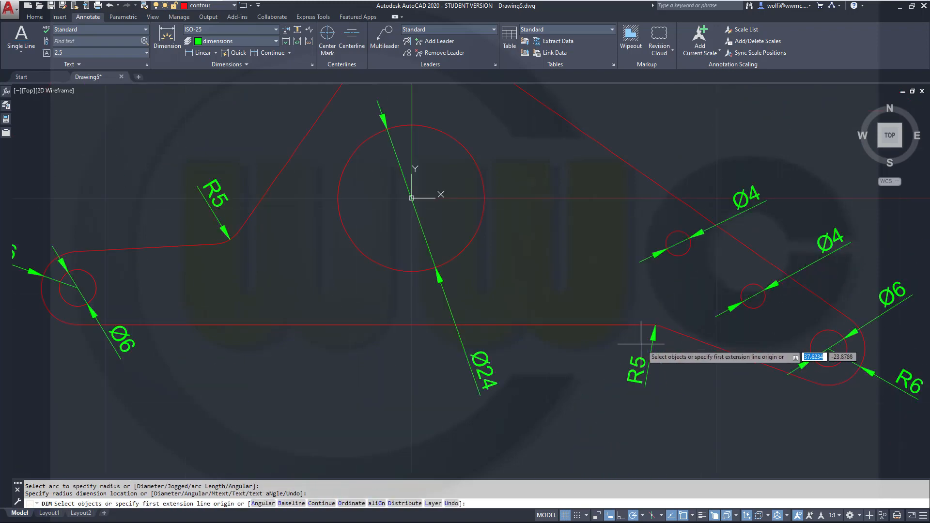
Dimension the angle between the shallow left line and the horizontal bottom line, placing the text between the two lines
{"action": "middle_click_drag", "start_coordinate": [216, 338], "coordinate": [468, 345]}
{"action": "scroll", "coordinate": [462, 357], "scroll_direction": "up", "scroll_amount": 2}
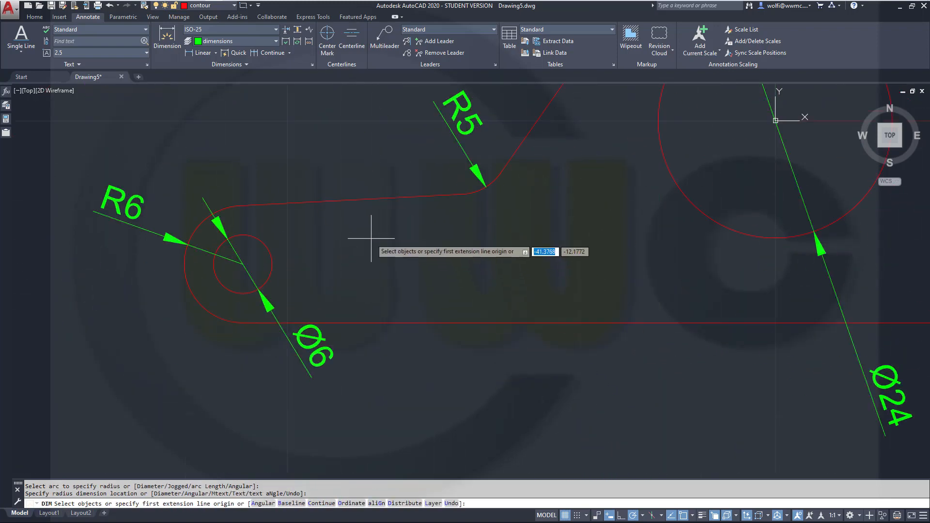
{"action": "left_click", "coordinate": [354, 200]}
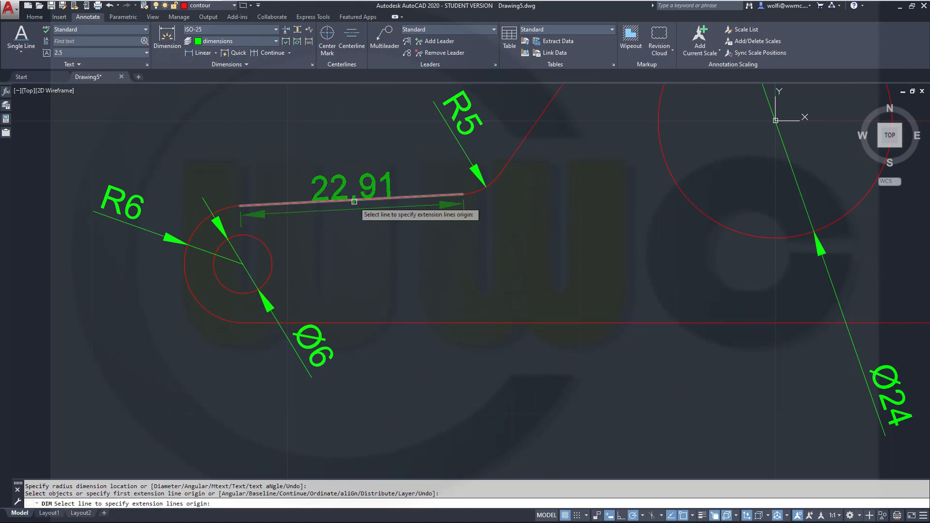
{"action": "left_click", "coordinate": [439, 323]}
{"action": "left_click", "coordinate": [417, 270]}
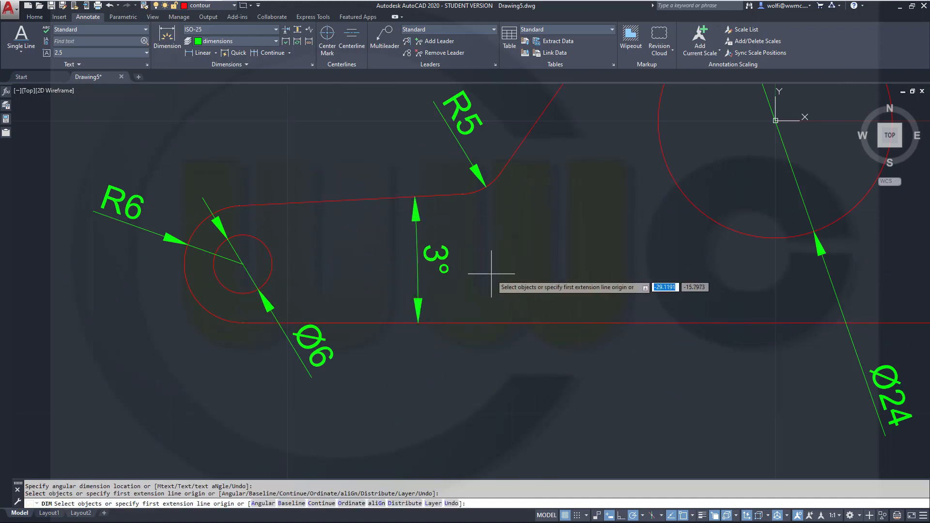
Dimension the angle between the shallow left line and the long angled line, placing the arc outside the contour
{"action": "left_click", "coordinate": [348, 200]}
{"action": "middle_click_drag", "start_coordinate": [543, 228], "coordinate": [465, 357]}
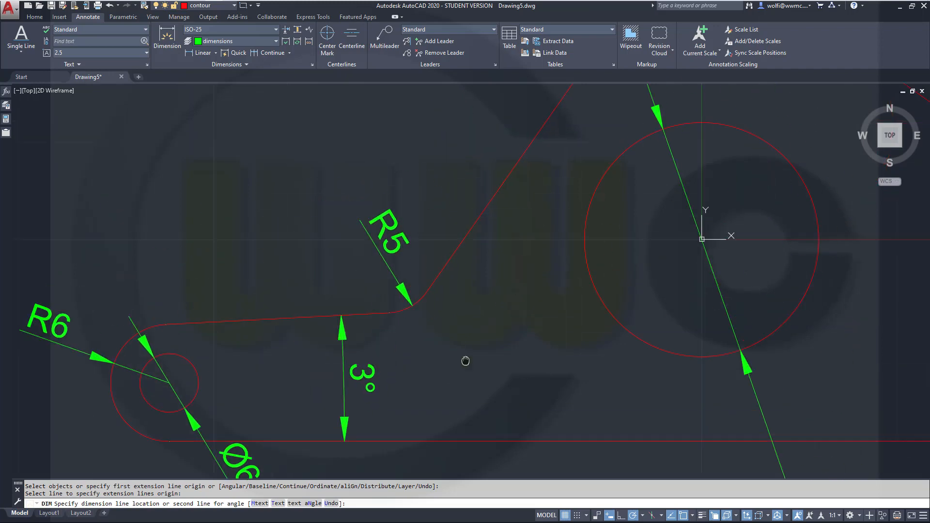
{"action": "left_click", "coordinate": [476, 218]}
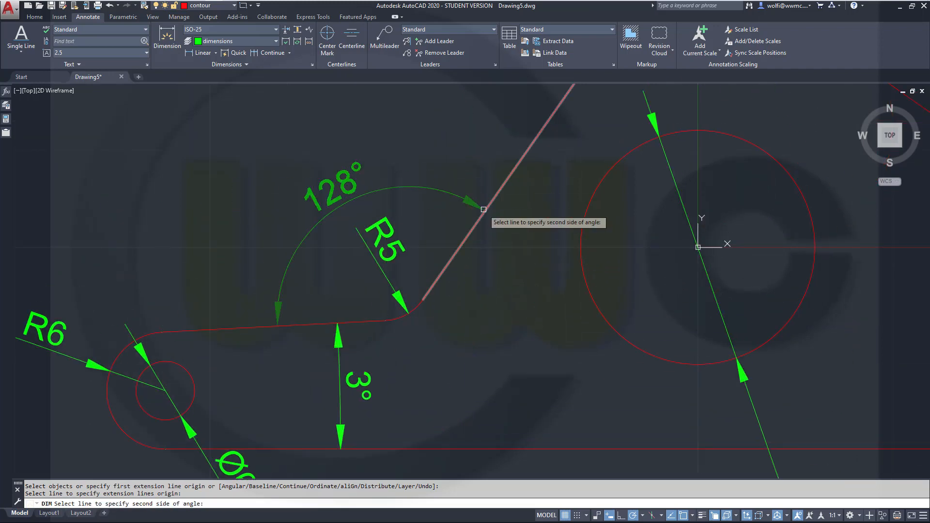
{"action": "left_click", "coordinate": [390, 184]}
{"action": "scroll", "coordinate": [499, 267], "scroll_direction": "down", "scroll_amount": 2}
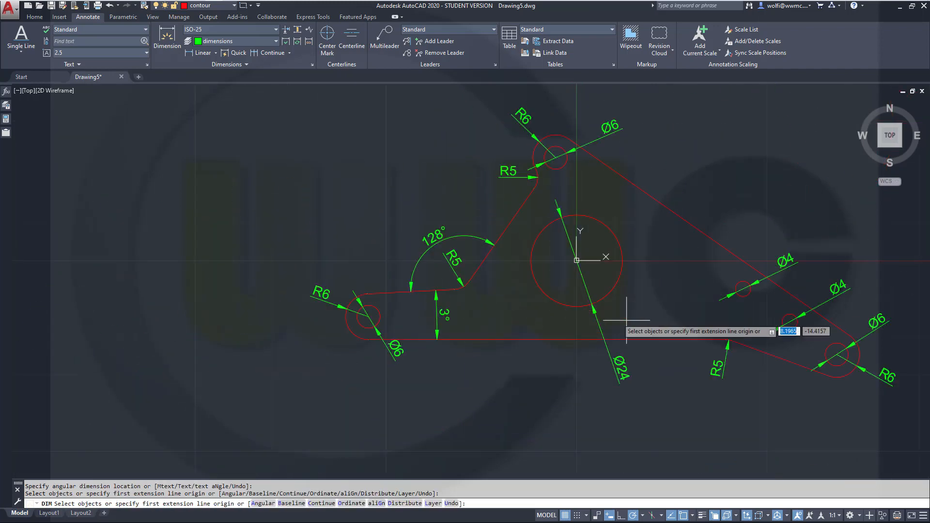
Dimension the angle between the horizontal bottom line and the lower-right sloping line, placing the text beyond the right end arc
{"action": "middle_click_drag", "start_coordinate": [685, 318], "coordinate": [473, 248]}
{"action": "scroll", "coordinate": [532, 327], "scroll_direction": "up", "scroll_amount": 4}
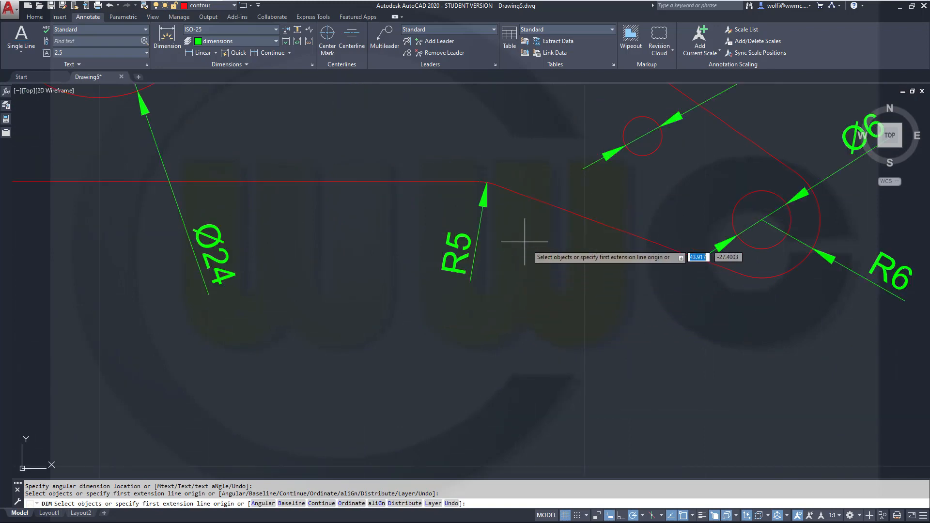
{"action": "left_click", "coordinate": [384, 181]}
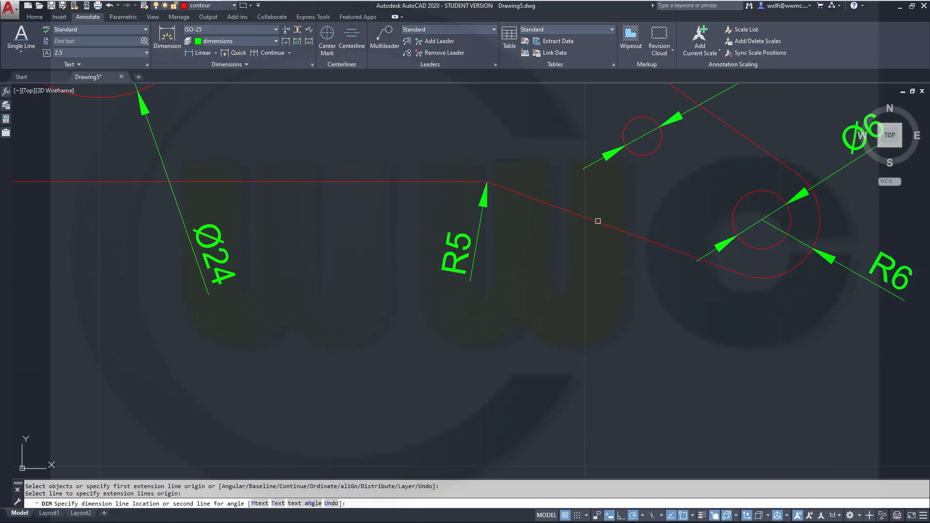
{"action": "left_click", "coordinate": [598, 223]}
{"action": "scroll", "coordinate": [669, 223], "scroll_direction": "down", "scroll_amount": 2}
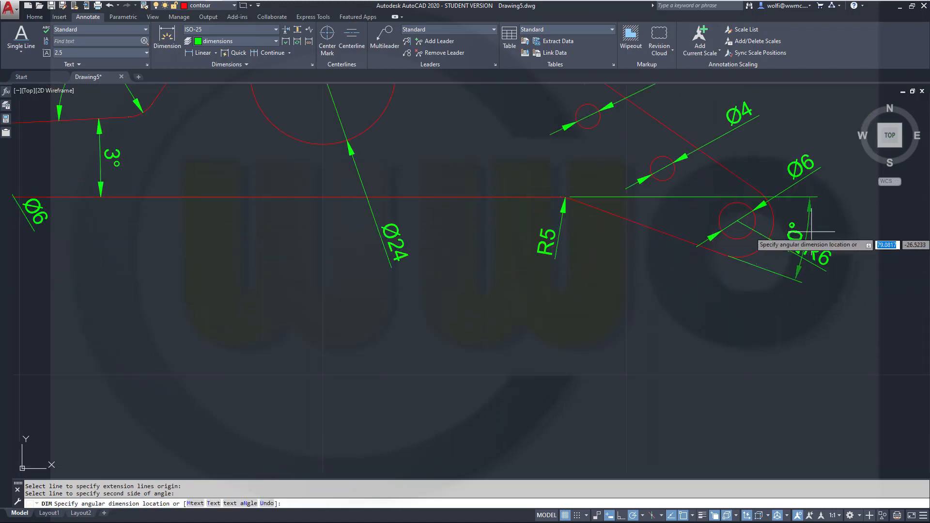
{"action": "left_click", "coordinate": [842, 247]}
Add an aligned dimension from the topmost hole's center to the apparent intersection of the long angled and shallow left lines, placed outside the contour
{"action": "scroll", "coordinate": [629, 301], "scroll_direction": "up", "scroll_amount": 4}
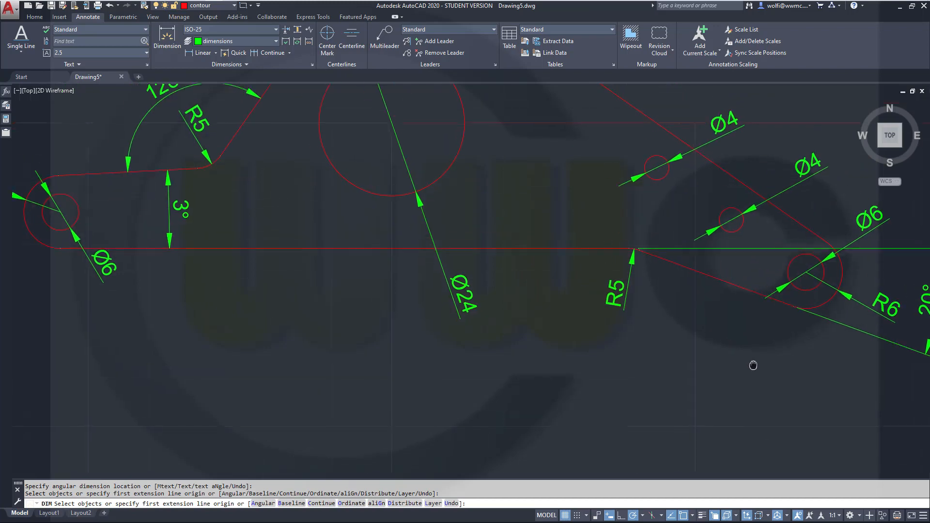
{"action": "scroll", "coordinate": [627, 301], "scroll_direction": "down", "scroll_amount": 4}
{"action": "scroll", "coordinate": [544, 259], "scroll_direction": "up", "scroll_amount": 4}
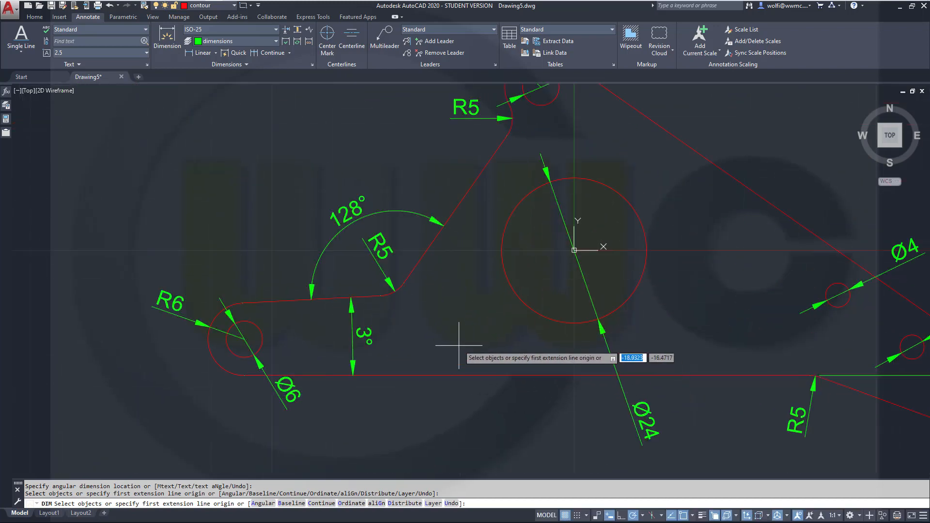
{"action": "right_click", "coordinate": [364, 146], "text": "shift"}
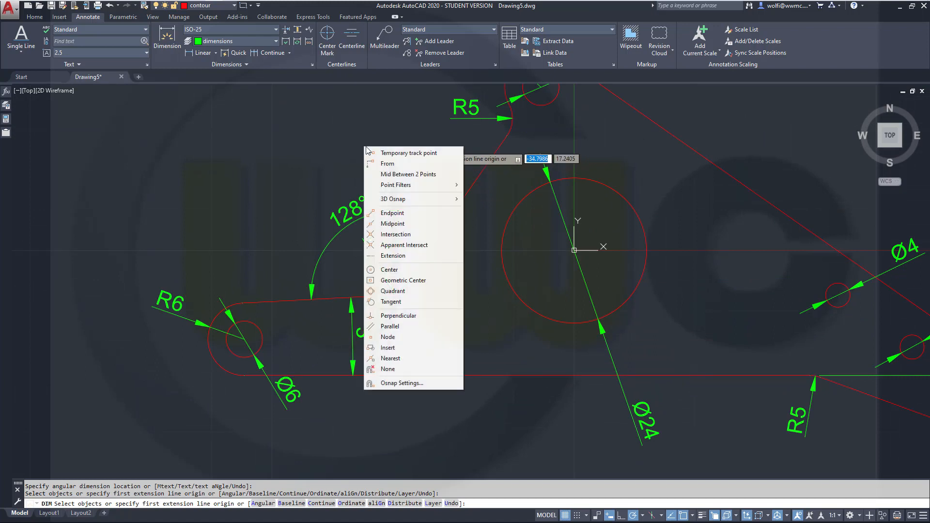
{"action": "left_click", "coordinate": [413, 273]}
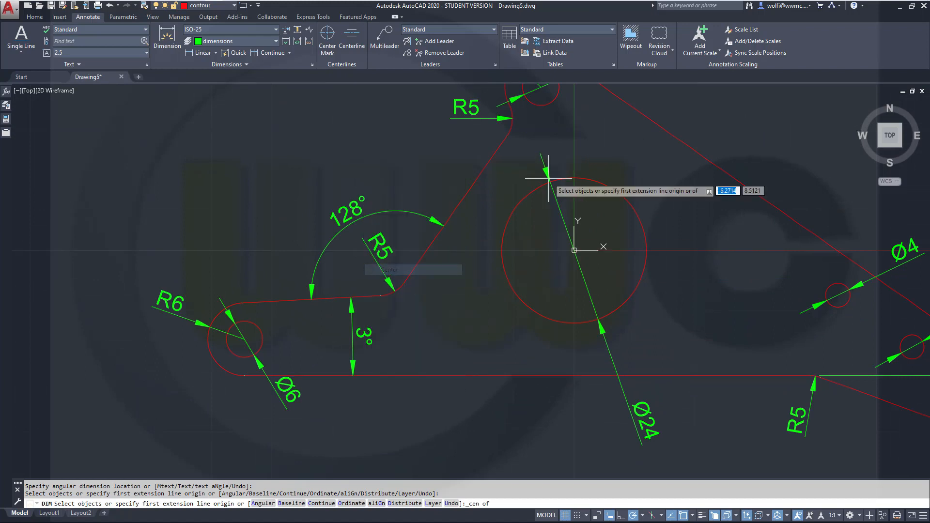
{"action": "left_click", "coordinate": [551, 104]}
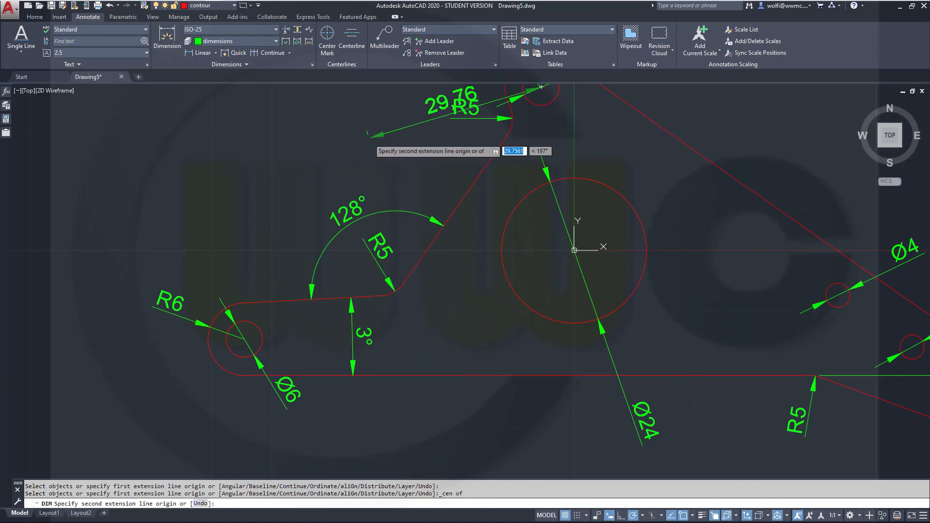
{"action": "right_click", "coordinate": [368, 140], "text": "shift"}
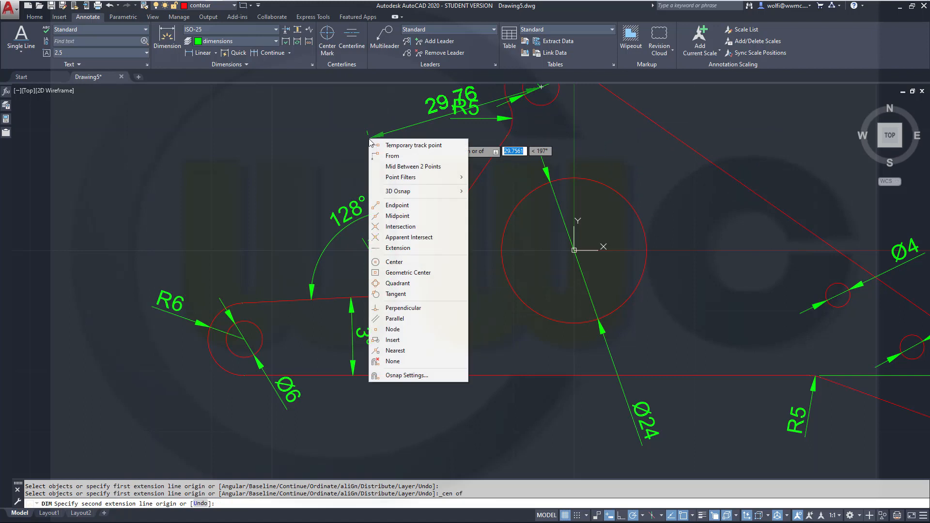
{"action": "left_click", "coordinate": [427, 238]}
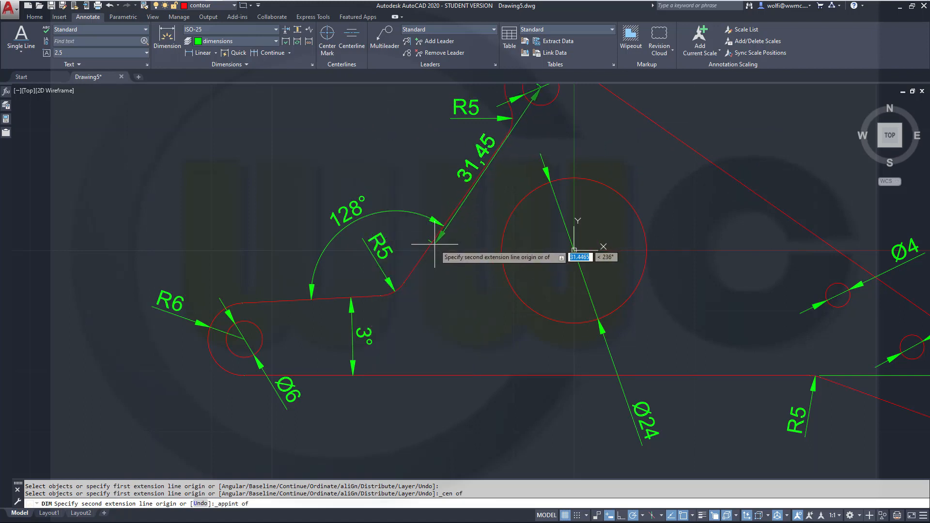
{"action": "left_click", "coordinate": [330, 298]}
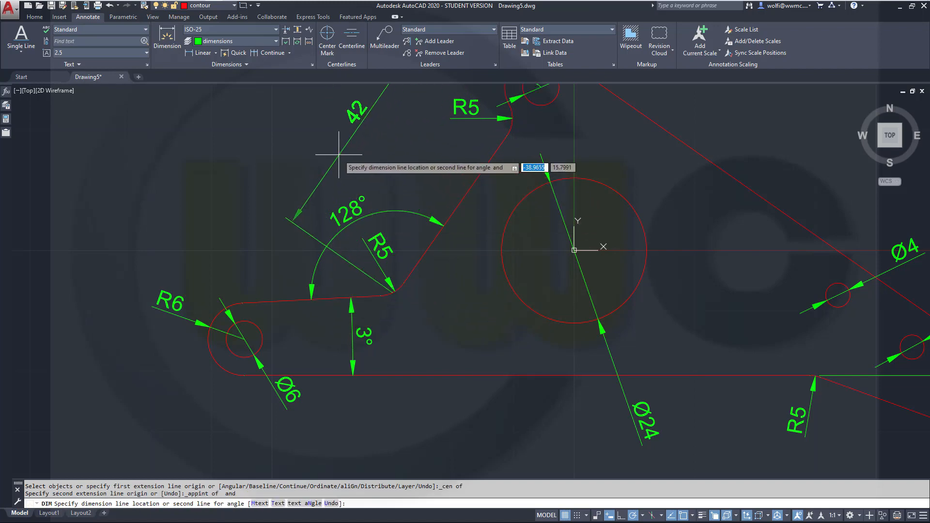
{"action": "left_click", "coordinate": [296, 207]}
Add an aligned dimension between the centers of the lower-right hole and the nearest small hole, placed outside the arm's upper edge
{"action": "scroll", "coordinate": [363, 274], "scroll_direction": "down", "scroll_amount": 3}
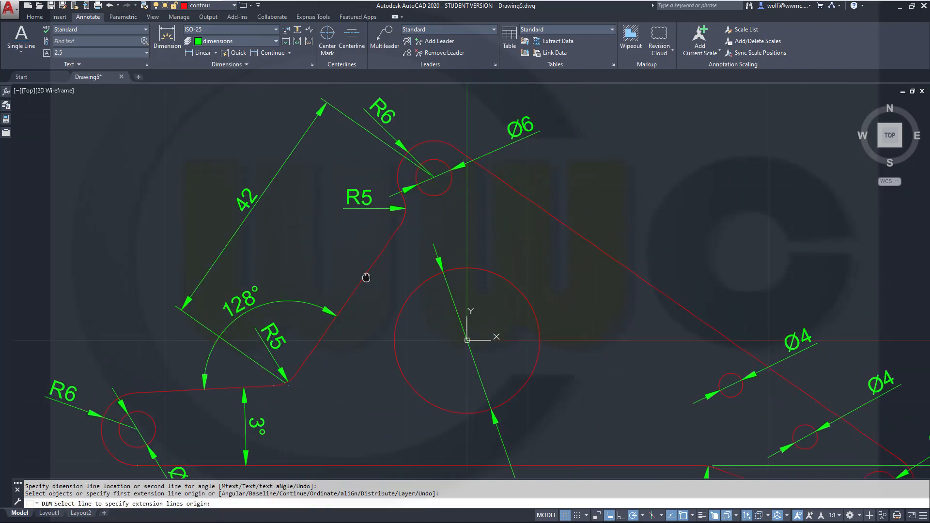
{"action": "middle_click_drag", "start_coordinate": [592, 311], "coordinate": [446, 222]}
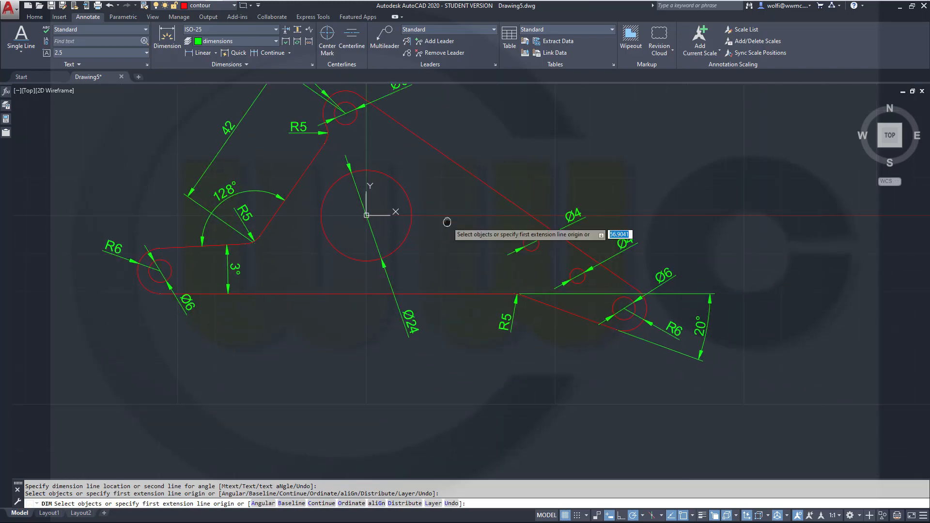
{"action": "scroll", "coordinate": [712, 228], "scroll_direction": "up", "scroll_amount": 2}
{"action": "right_click", "coordinate": [647, 212], "text": "shift"}
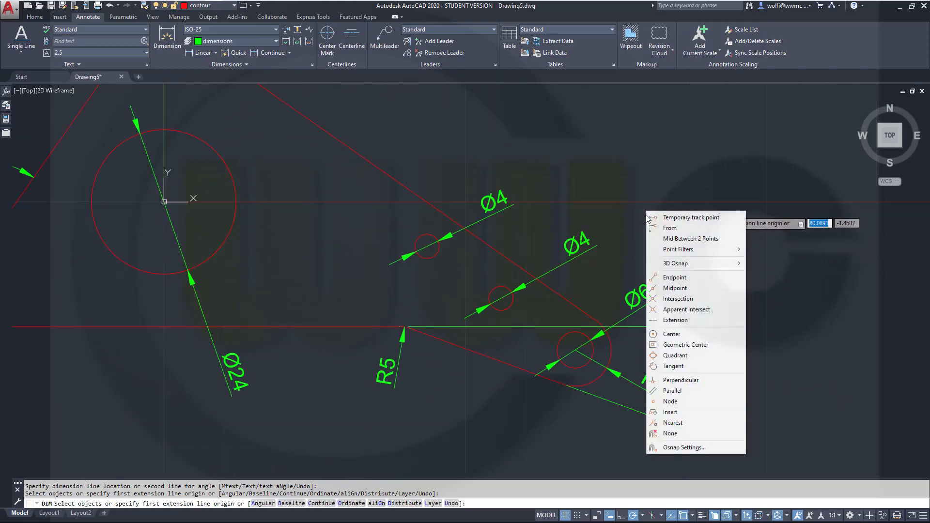
{"action": "left_click", "coordinate": [671, 335]}
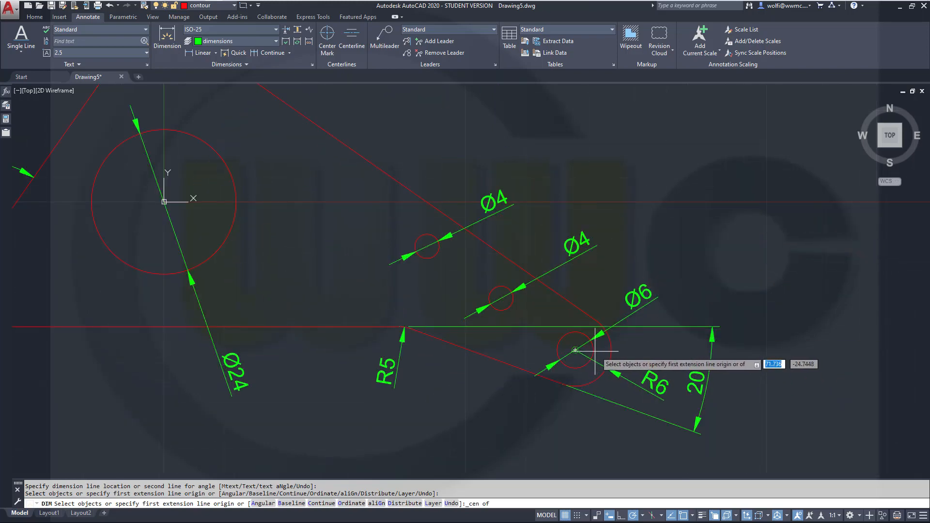
{"action": "left_click", "coordinate": [601, 351]}
{"action": "right_click", "coordinate": [647, 213], "text": "shift"}
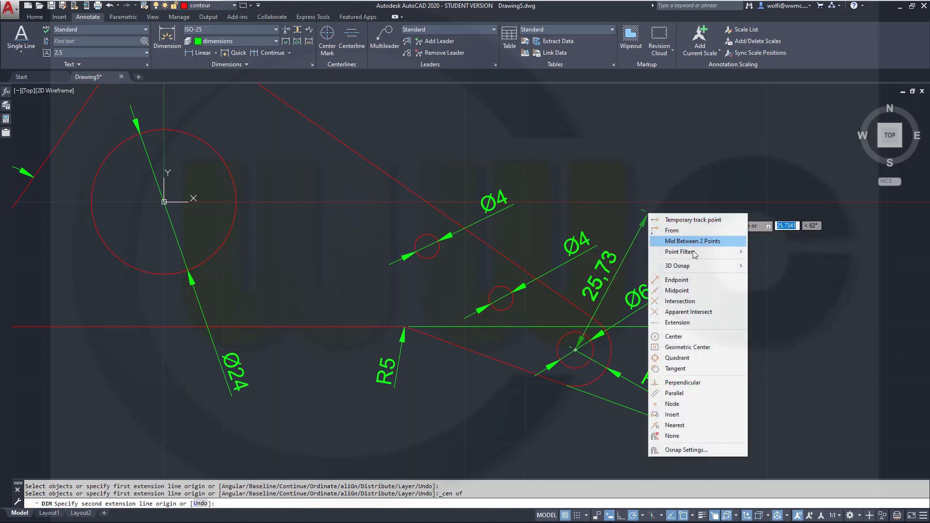
{"action": "left_click", "coordinate": [674, 337]}
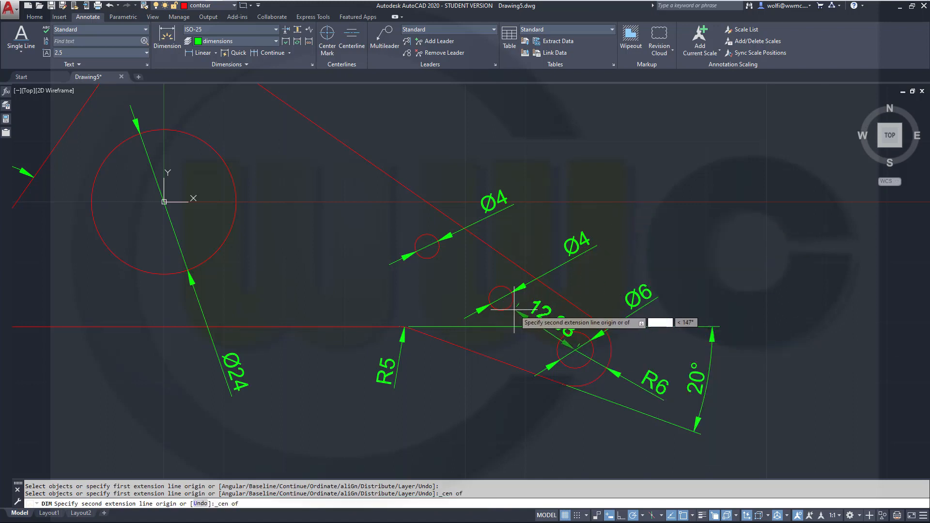
{"action": "left_click", "coordinate": [509, 310]}
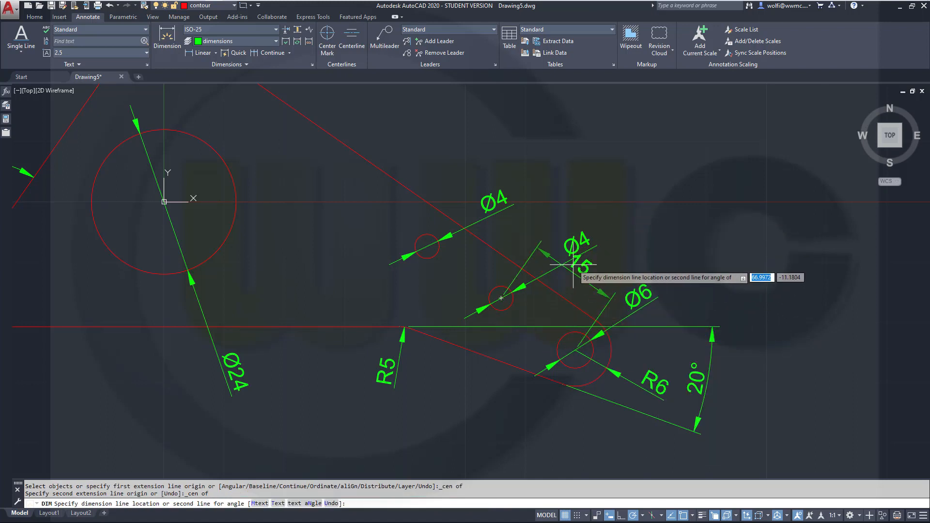
{"action": "left_click", "coordinate": [625, 211]}
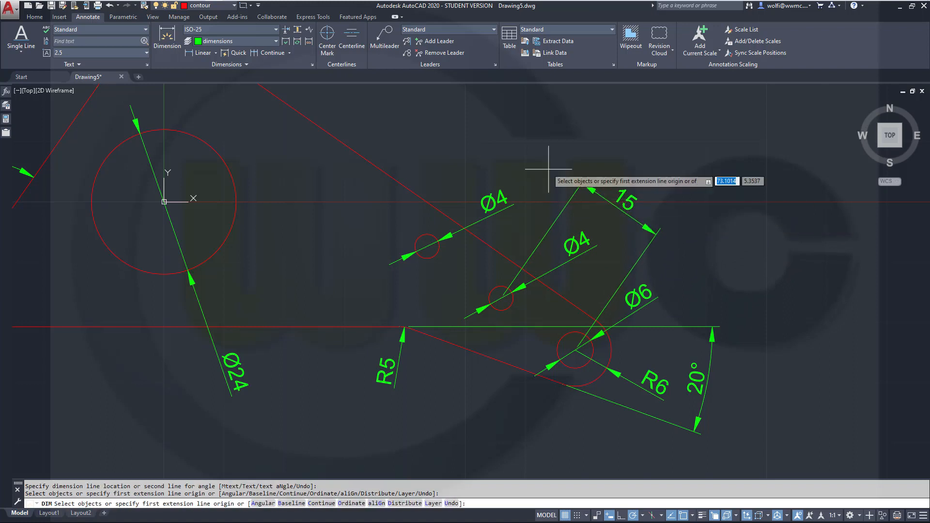
Continue the aligned dimension chain from the nearest small hole through the other small hole and the large circle's center to the topmost hole's center
{"action": "right_click", "coordinate": [478, 111]}
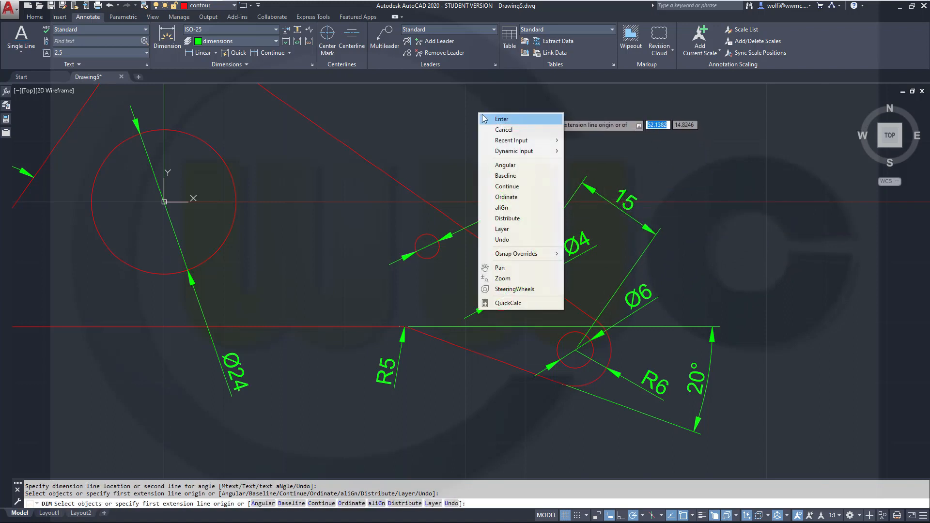
{"action": "left_click", "coordinate": [507, 187]}
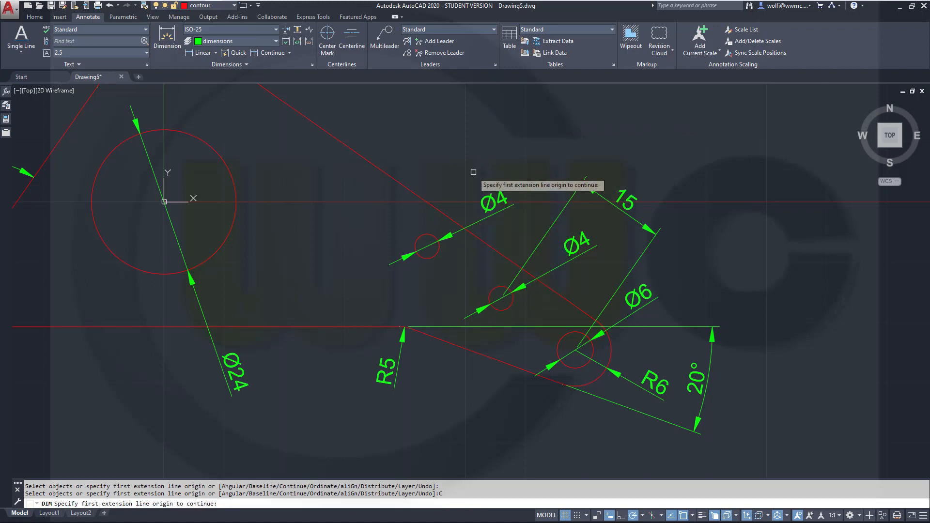
{"action": "left_click", "coordinate": [546, 232]}
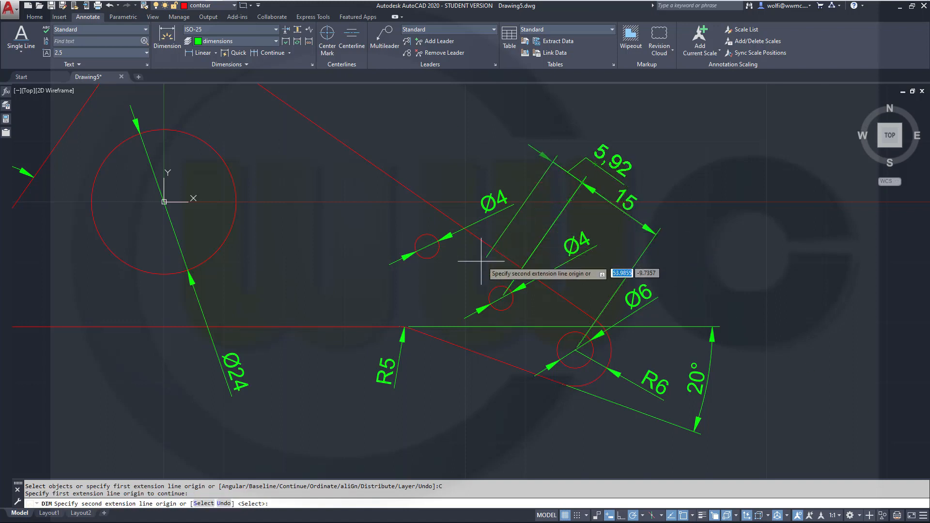
{"action": "left_click", "coordinate": [427, 247]}
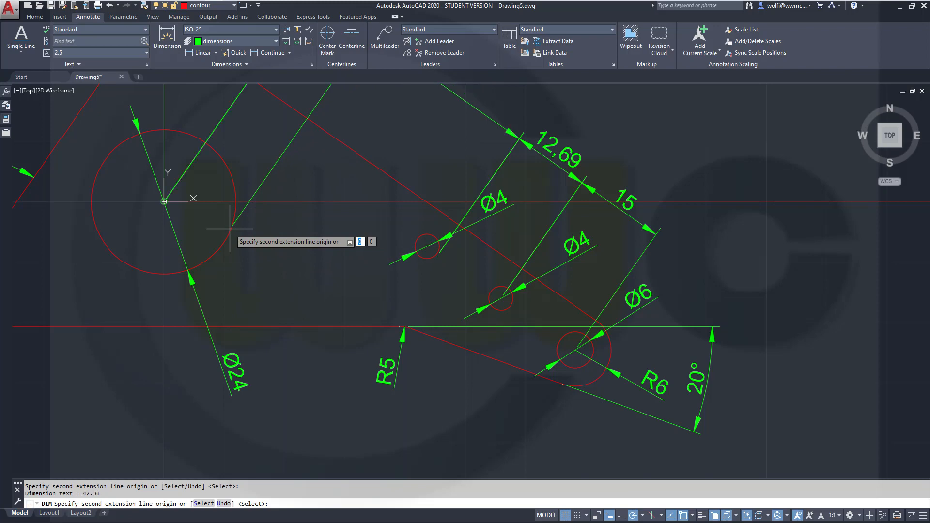
{"action": "mouse_move", "coordinate": [229, 228]}
{"action": "middle_mouse_down"}
{"action": "mouse_move", "coordinate": [332, 245]}
{"action": "mouse_move", "coordinate": [432, 334]}
{"action": "middle_mouse_up"}
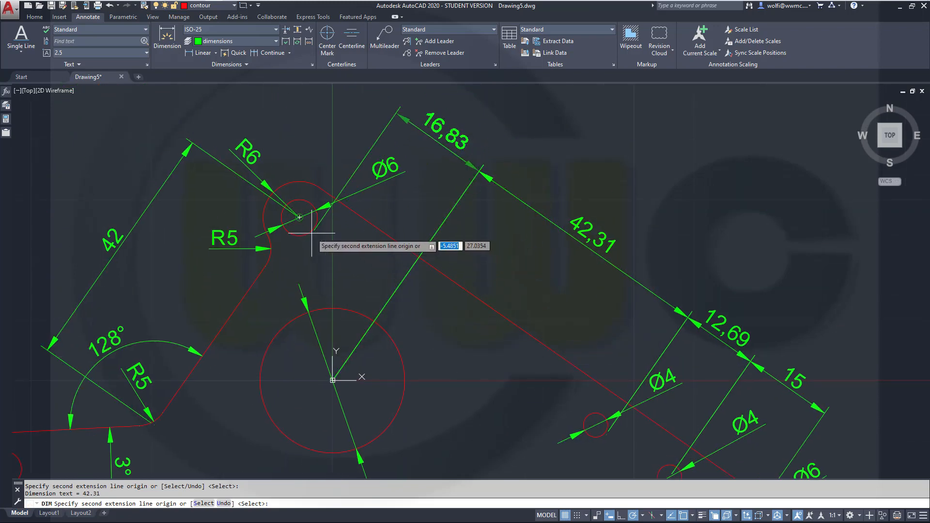
{"action": "left_click", "coordinate": [333, 135]}
{"action": "key", "text": "Escape"}
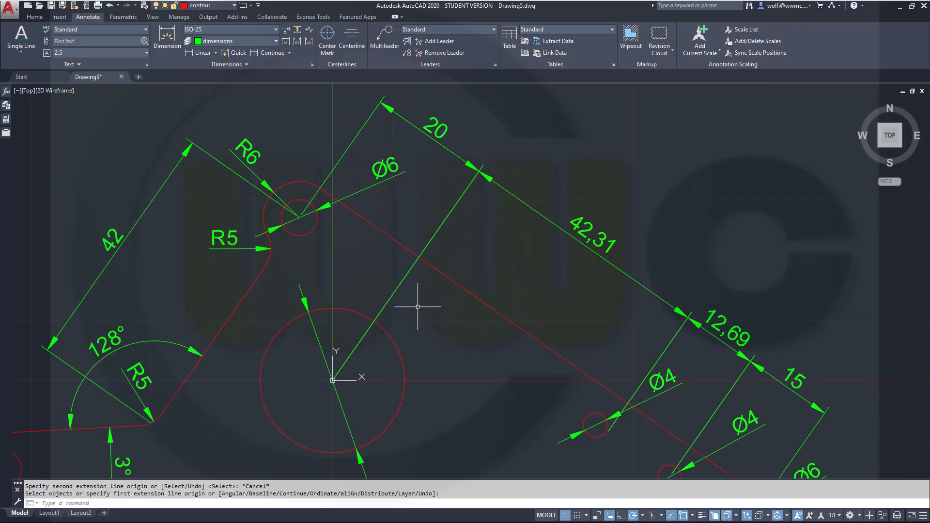
Add a baseline dimension from the topmost hole's center to the large circle's center, based on the aligned dimension of the upper-left arm
{"action": "middle_click_drag", "start_coordinate": [417, 307], "coordinate": [500, 258]}
{"action": "left_click", "coordinate": [167, 36]}
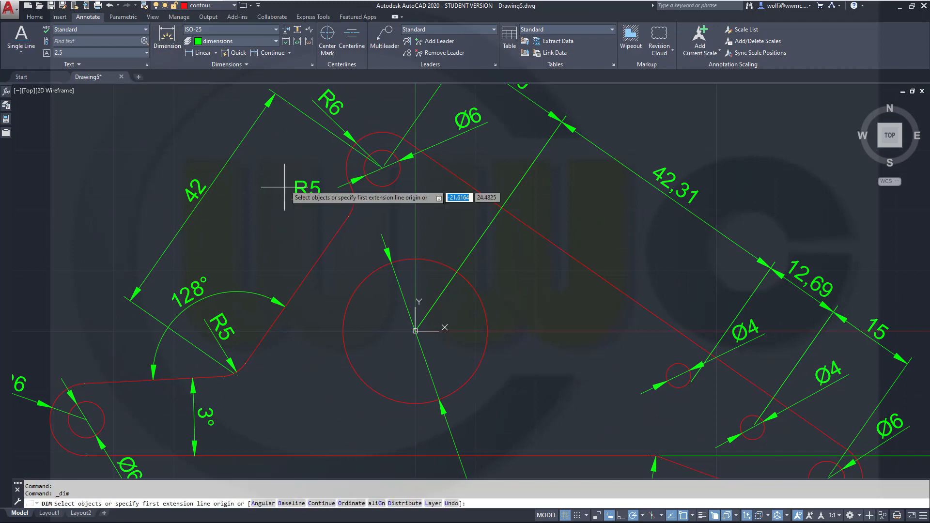
{"action": "mouse_move", "coordinate": [380, 270]}
{"action": "middle_mouse_down"}
{"action": "mouse_move", "coordinate": [492, 330]}
{"action": "mouse_move", "coordinate": [482, 332]}
{"action": "middle_mouse_up"}
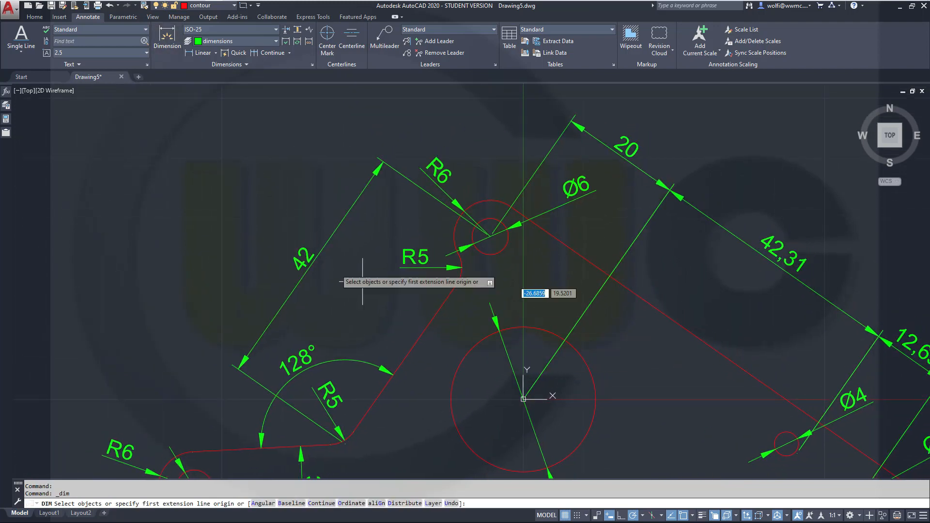
{"action": "right_click", "coordinate": [187, 173]}
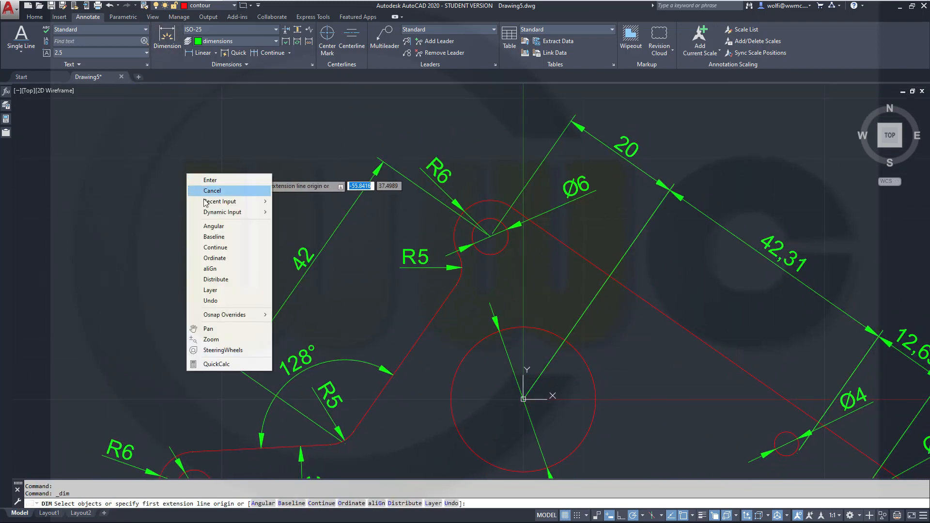
{"action": "left_click", "coordinate": [213, 236]}
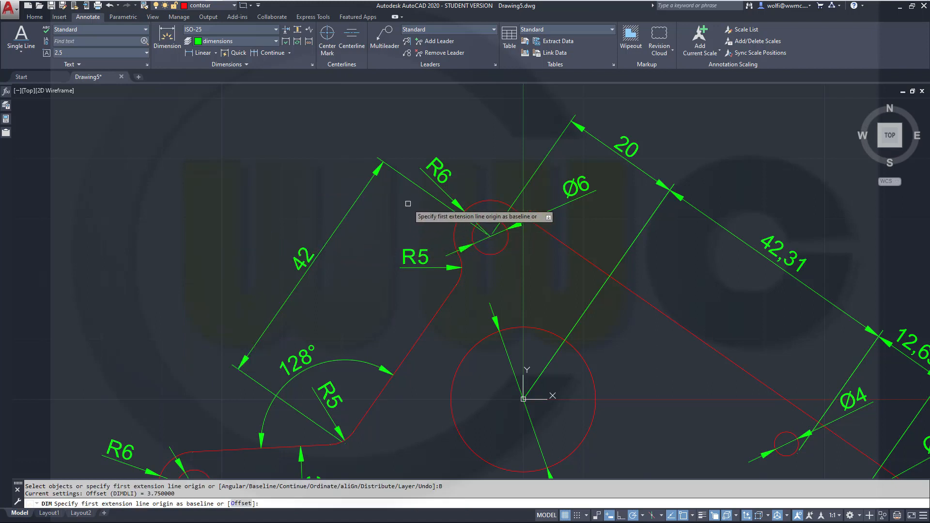
{"action": "left_click", "coordinate": [419, 188]}
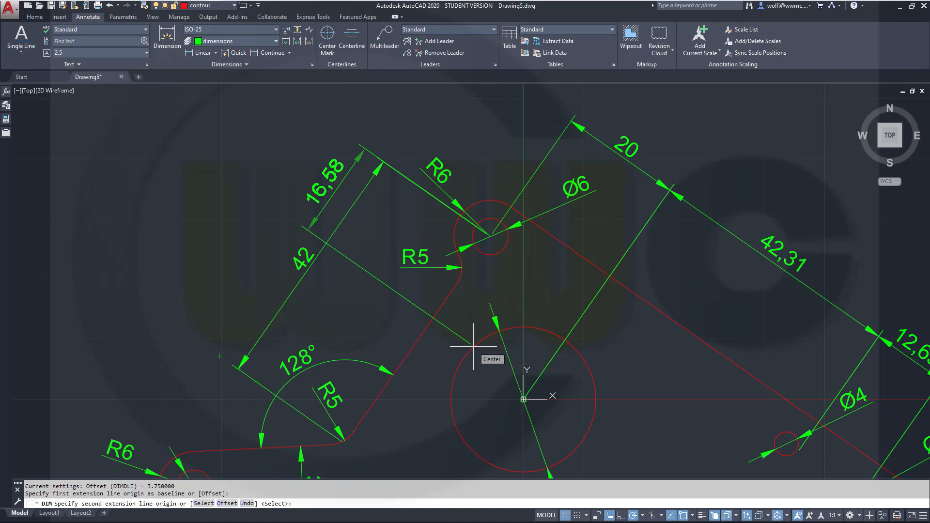
{"action": "left_click", "coordinate": [473, 346]}
{"action": "key", "text": "Escape"}
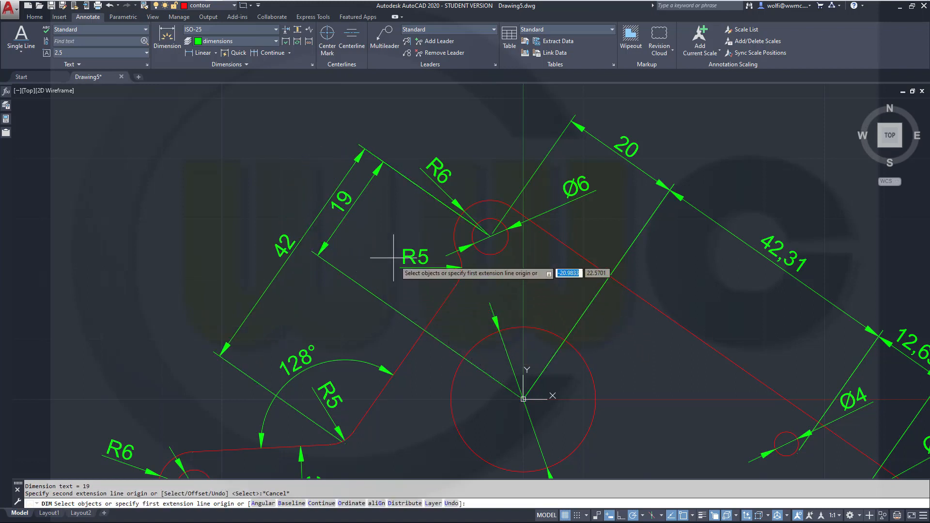
Move the dimension line between the topmost hole and the large circle's center slightly closer to the contour
{"action": "key", "text": "Return"}
{"action": "left_click", "coordinate": [342, 205]}
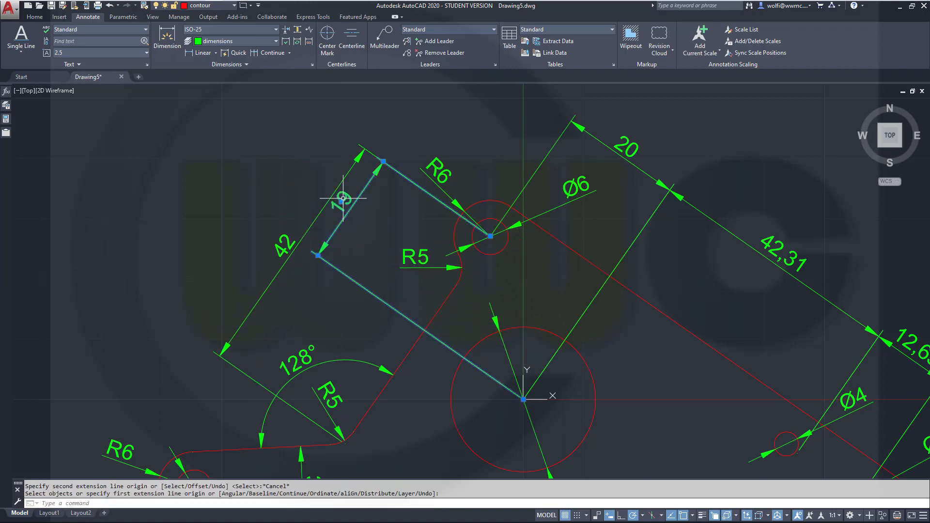
{"action": "left_click", "coordinate": [341, 202]}
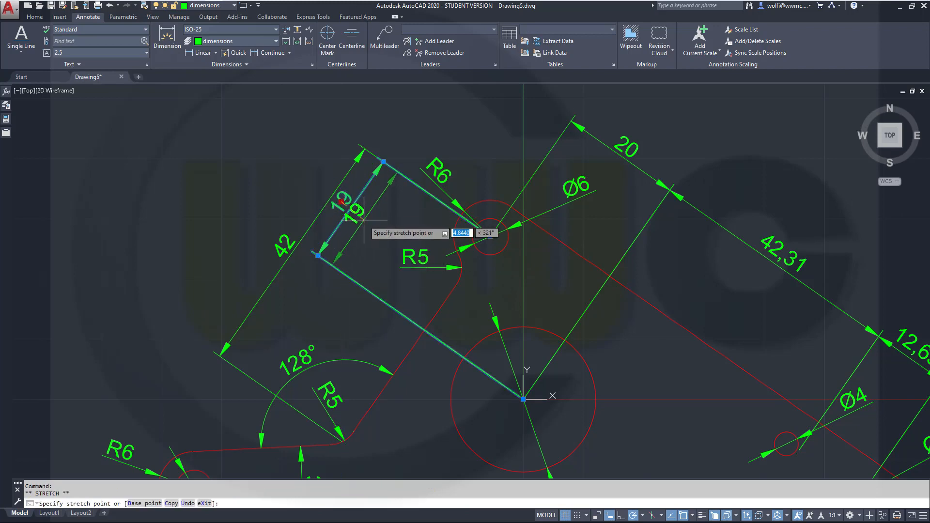
{"action": "left_click", "coordinate": [356, 210]}
{"action": "key", "text": "Escape"}
{"action": "key", "text": "Escape"}
{"action": "scroll", "coordinate": [649, 317], "scroll_direction": "down", "scroll_amount": 2}
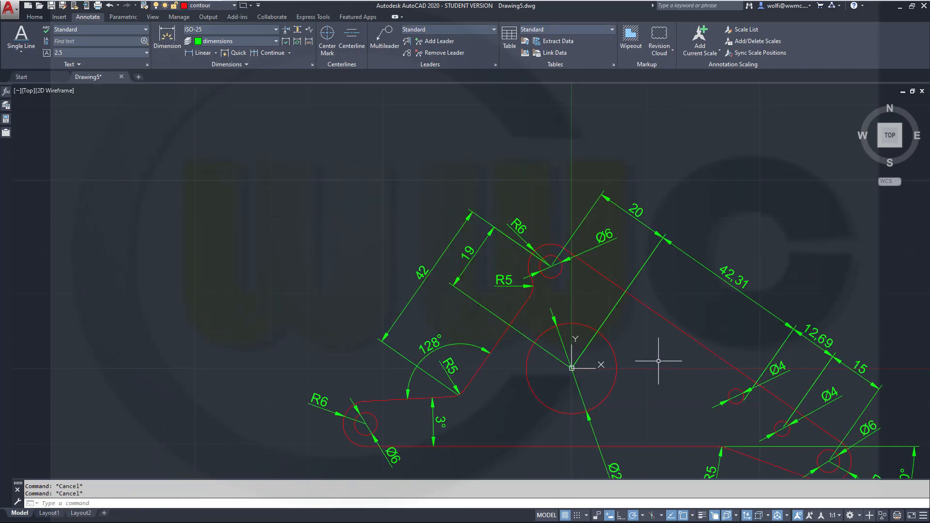
Delete the 12,69, 42,31 and 20 dimensions from the aligned chain along the right arm
{"action": "mouse_move", "coordinate": [658, 360]}
{"action": "middle_mouse_down"}
{"action": "mouse_move", "coordinate": [555, 255]}
{"action": "mouse_move", "coordinate": [549, 261]}
{"action": "middle_mouse_up"}
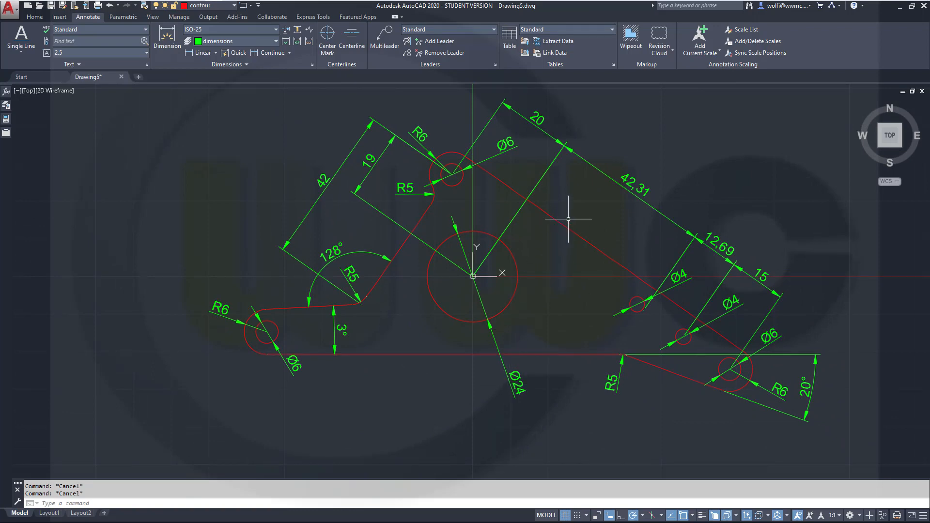
{"action": "scroll", "coordinate": [644, 242], "scroll_direction": "up", "scroll_amount": 2}
{"action": "scroll", "coordinate": [663, 310], "scroll_direction": "down", "scroll_amount": 2}
{"action": "scroll", "coordinate": [666, 323], "scroll_direction": "up", "scroll_amount": 2}
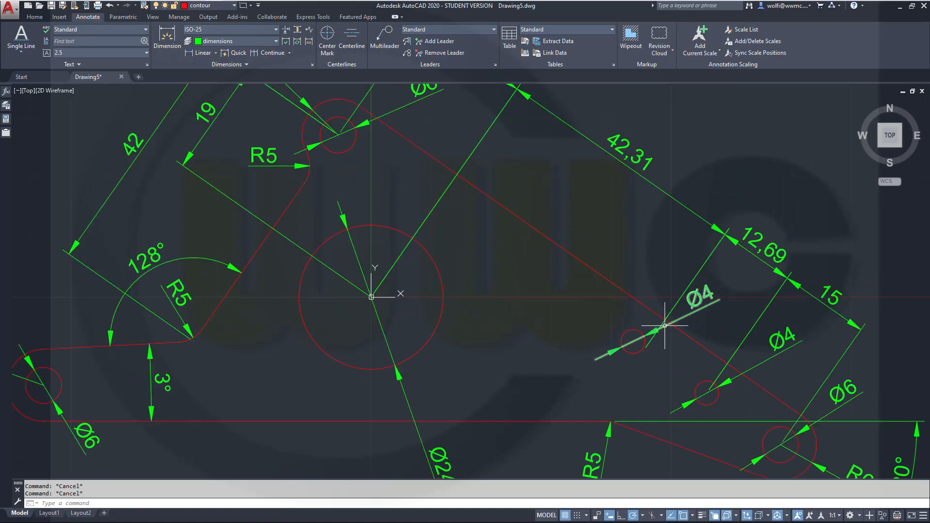
{"action": "scroll", "coordinate": [644, 218], "scroll_direction": "down", "scroll_amount": 2}
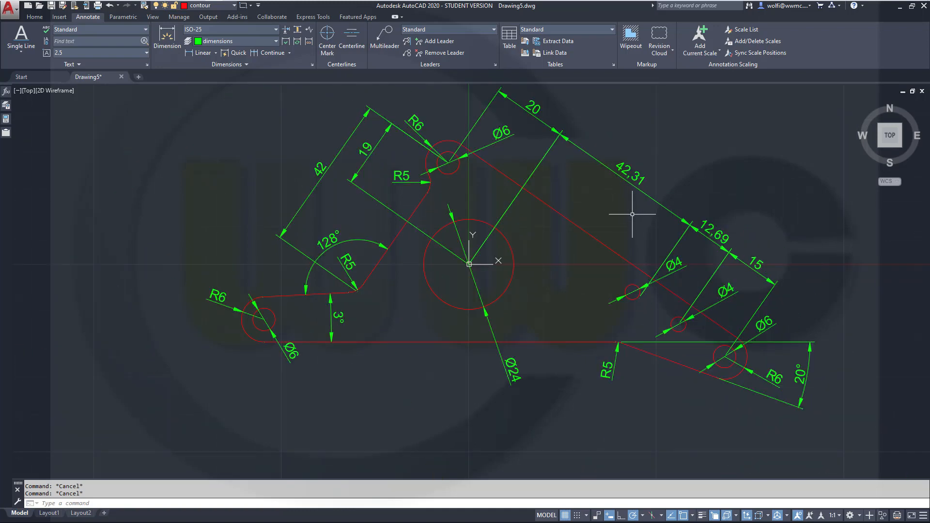
{"action": "left_click", "coordinate": [612, 167]}
{"action": "key", "text": "Delete"}
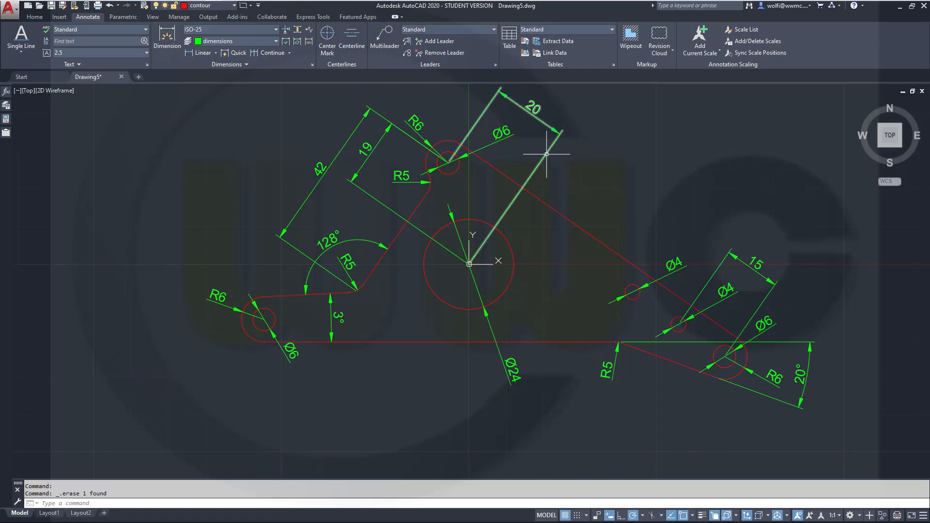
{"action": "key", "text": "Delete"}
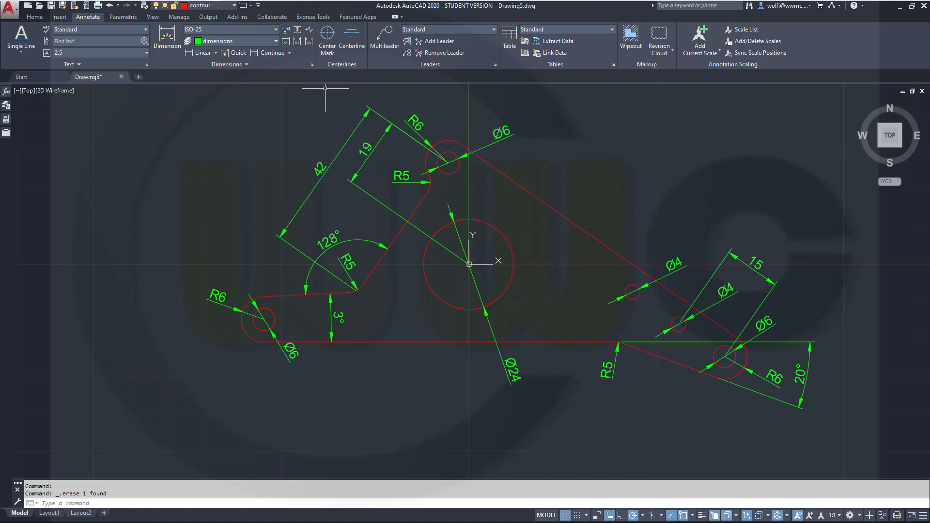
Rebuild the continued dimension chain from the remaining 15 dimension through the exact centers of the next small hole, the large circle and the topmost hole
{"action": "left_click", "coordinate": [167, 39]}
{"action": "right_click", "coordinate": [652, 154]}
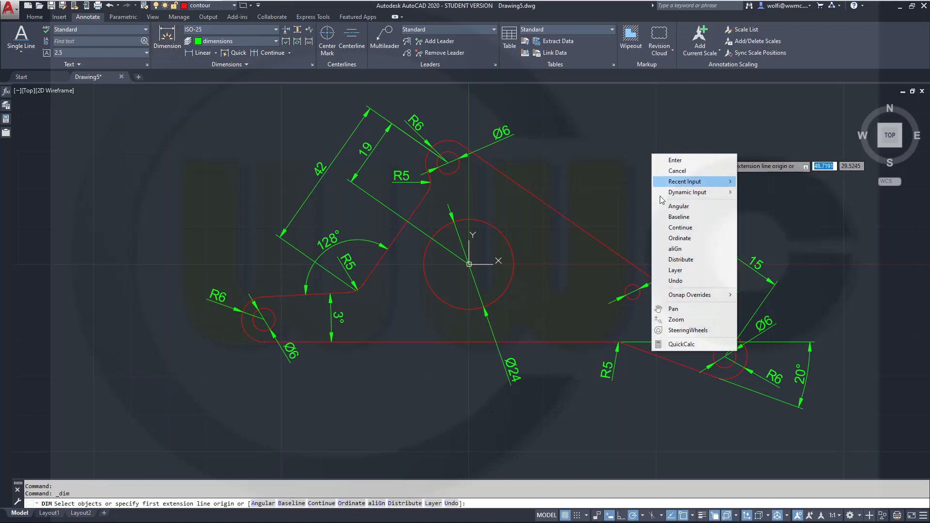
{"action": "left_click", "coordinate": [667, 227]}
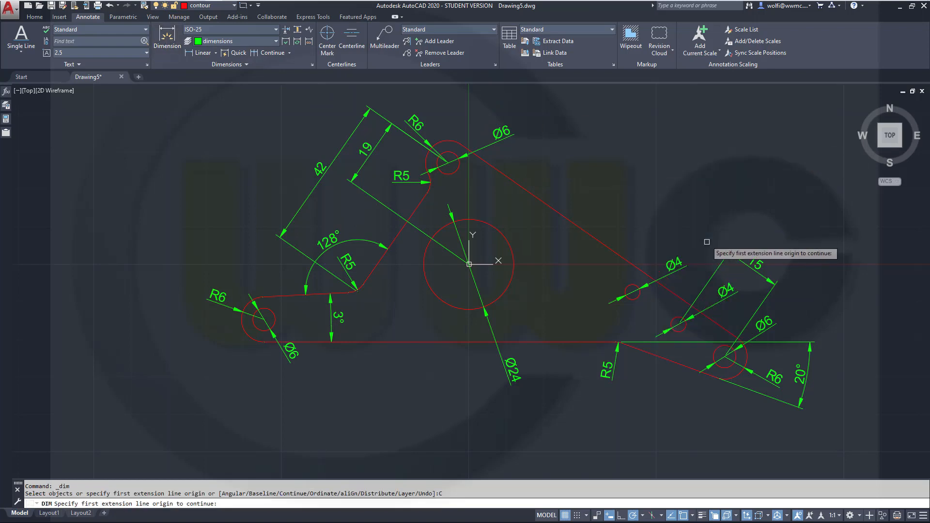
{"action": "left_click", "coordinate": [711, 273]}
{"action": "scroll", "coordinate": [640, 302], "scroll_direction": "up", "scroll_amount": 4}
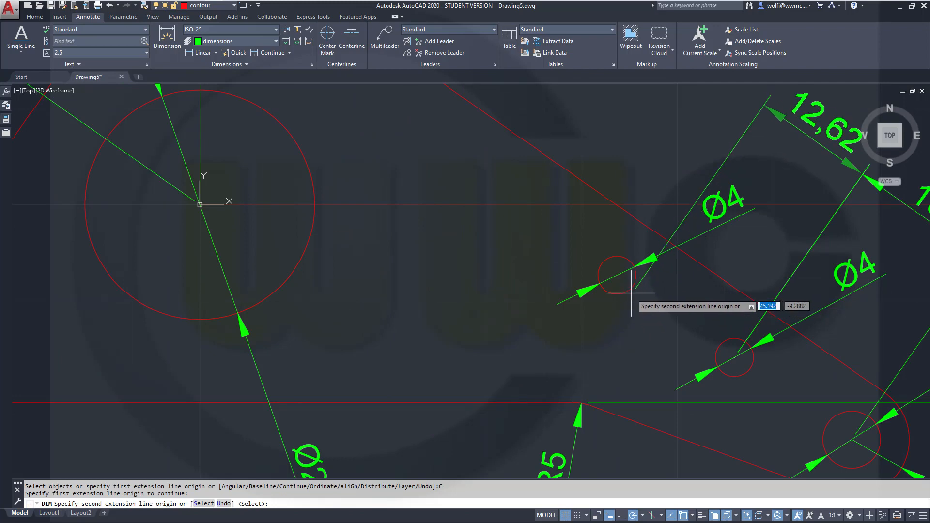
{"action": "left_click", "coordinate": [630, 291]}
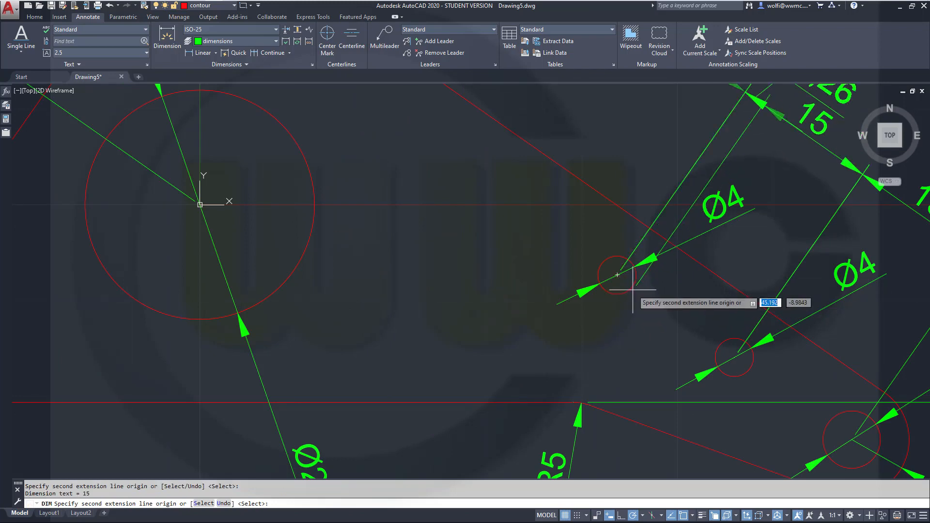
{"action": "left_click", "coordinate": [310, 245]}
{"action": "scroll", "coordinate": [343, 249], "scroll_direction": "down", "scroll_amount": 6}
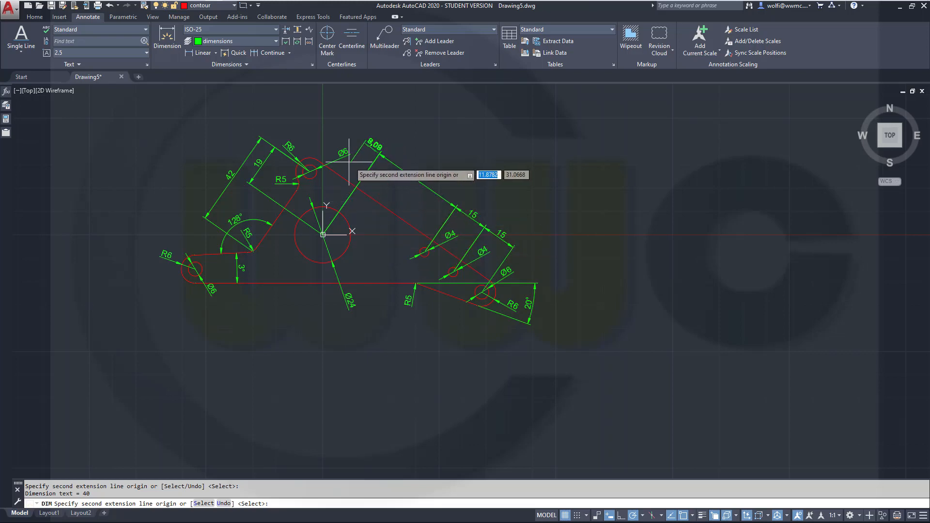
{"action": "scroll", "coordinate": [334, 169], "scroll_direction": "up", "scroll_amount": 6}
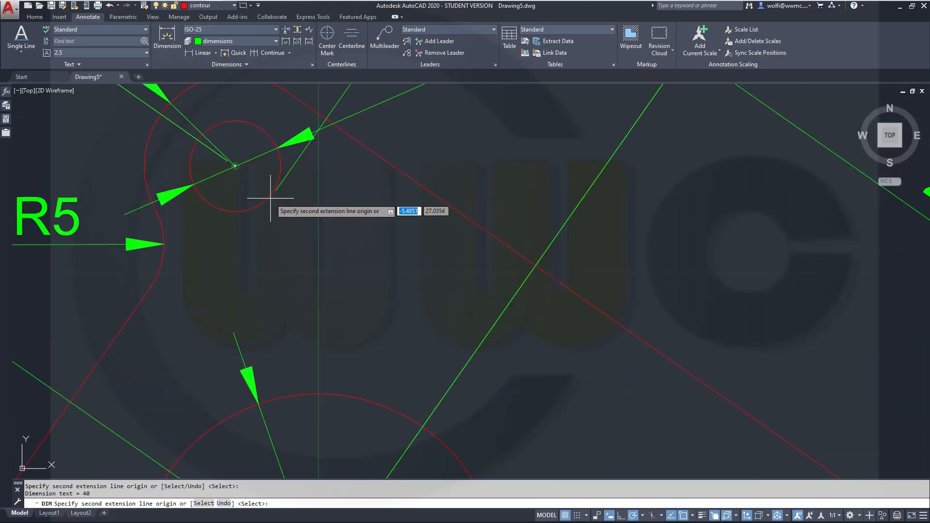
{"action": "scroll", "coordinate": [347, 240], "scroll_direction": "down", "scroll_amount": 4}
{"action": "key", "text": "Escape"}
{"action": "key", "text": "Escape"}
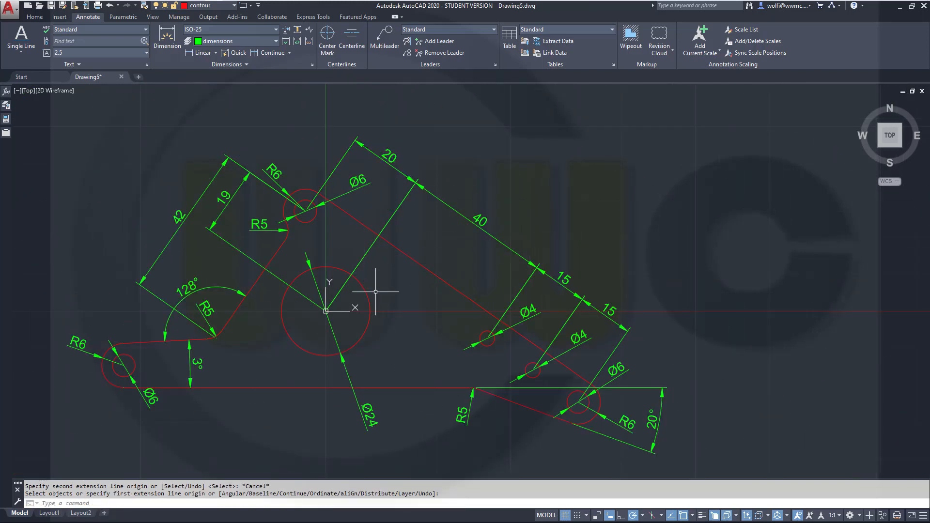
Modify the ISO-25 dimension style so that its text alignment follows the ISO standard
{"action": "mouse_move", "coordinate": [381, 309]}
{"action": "middle_mouse_down"}
{"action": "mouse_move", "coordinate": [509, 279]}
{"action": "mouse_move", "coordinate": [536, 321]}
{"action": "mouse_move", "coordinate": [540, 295]}
{"action": "middle_mouse_up"}
{"action": "scroll", "coordinate": [530, 252], "scroll_direction": "up", "scroll_amount": 1}
{"action": "scroll", "coordinate": [537, 305], "scroll_direction": "down", "scroll_amount": 1}
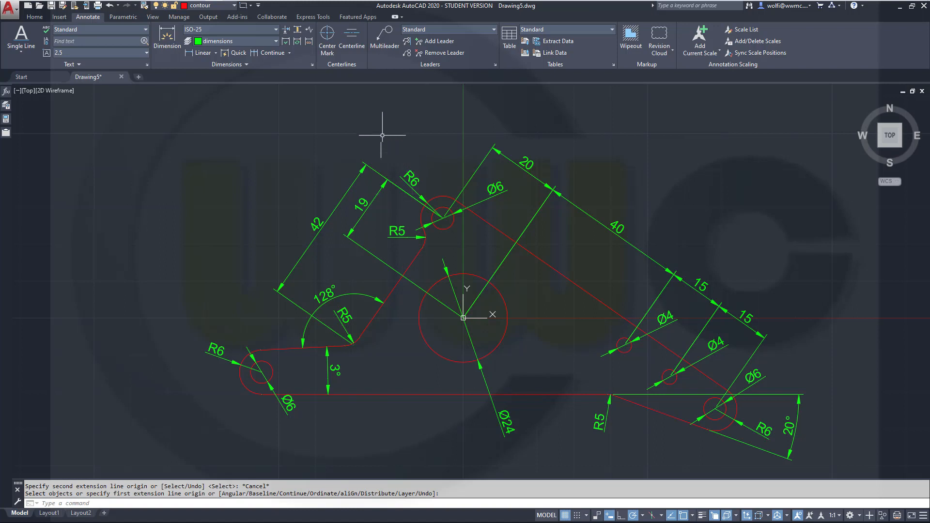
{"action": "left_click", "coordinate": [313, 66]}
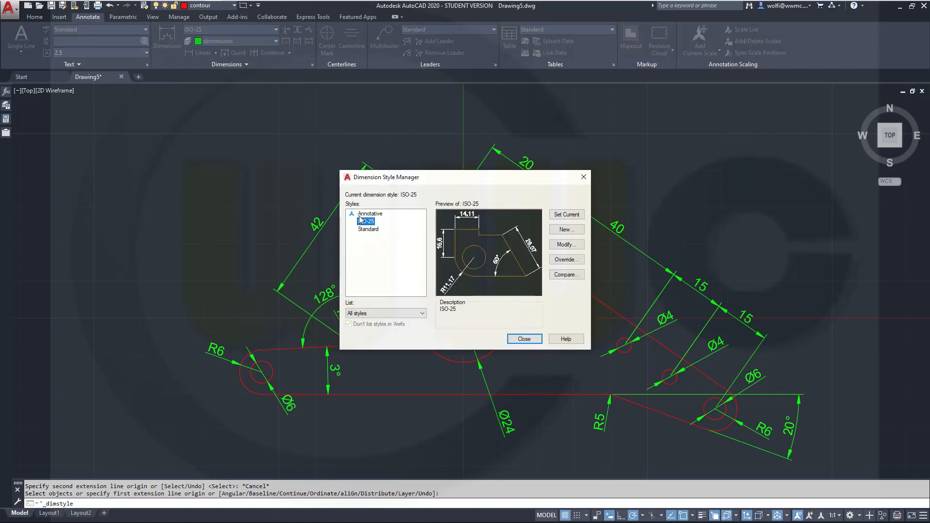
{"action": "left_click", "coordinate": [561, 244]}
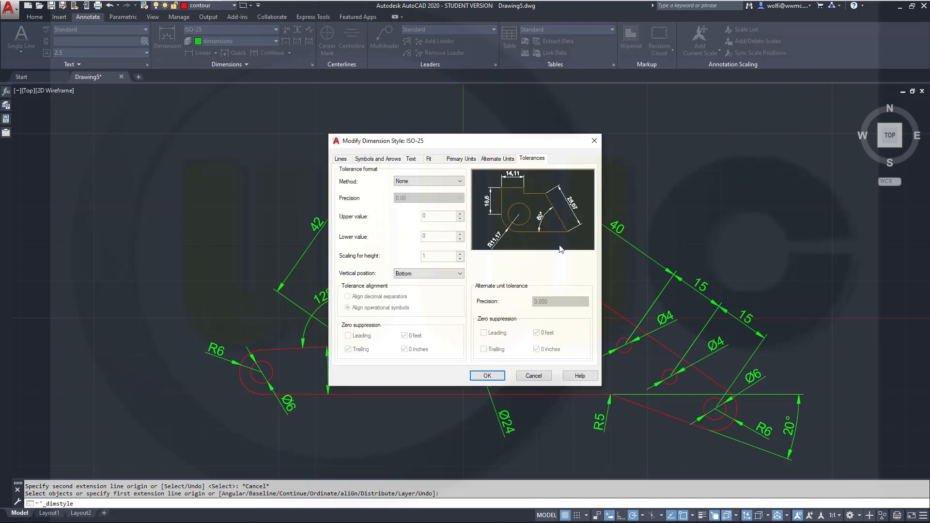
{"action": "left_click", "coordinate": [532, 378]}
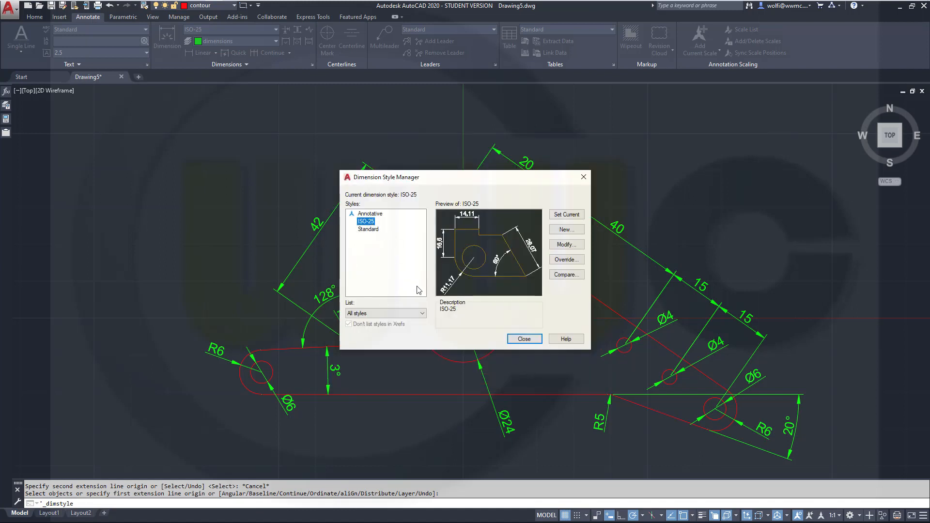
{"action": "left_click", "coordinate": [422, 319]}
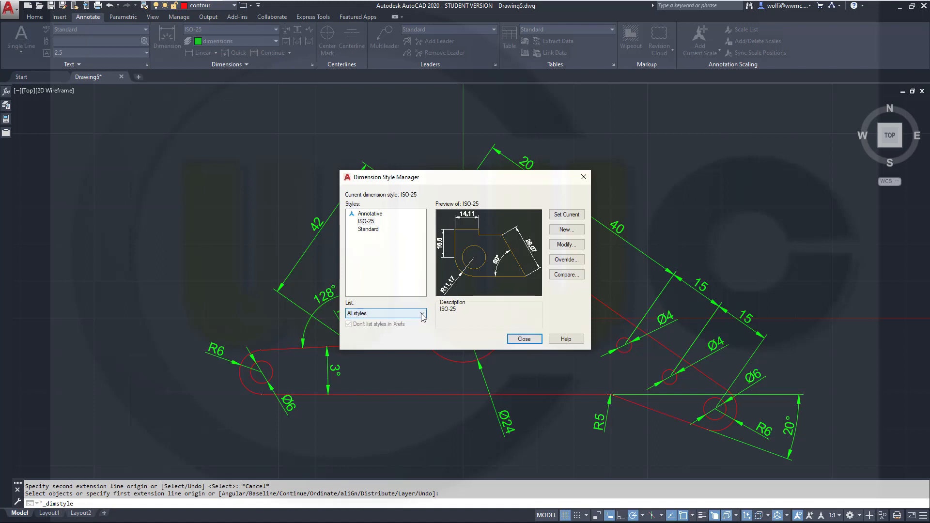
{"action": "left_click", "coordinate": [565, 245]}
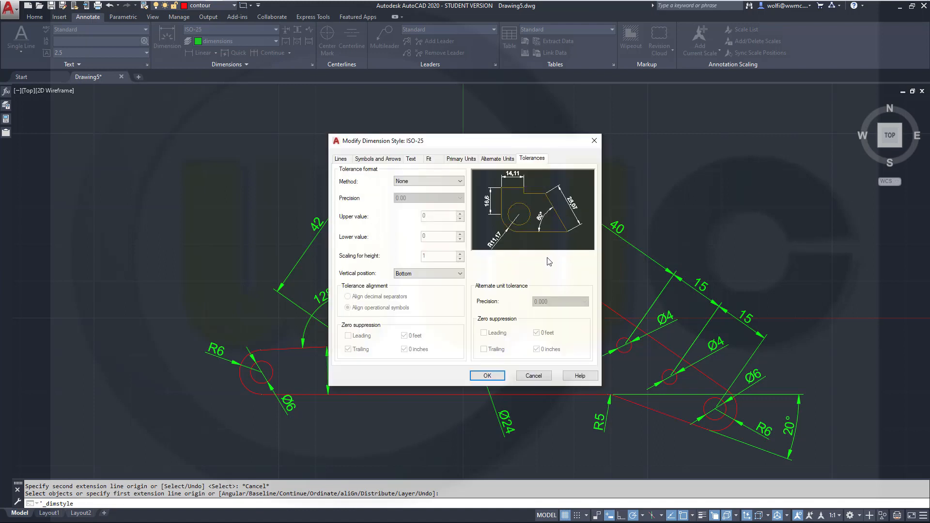
{"action": "left_click", "coordinate": [411, 159]}
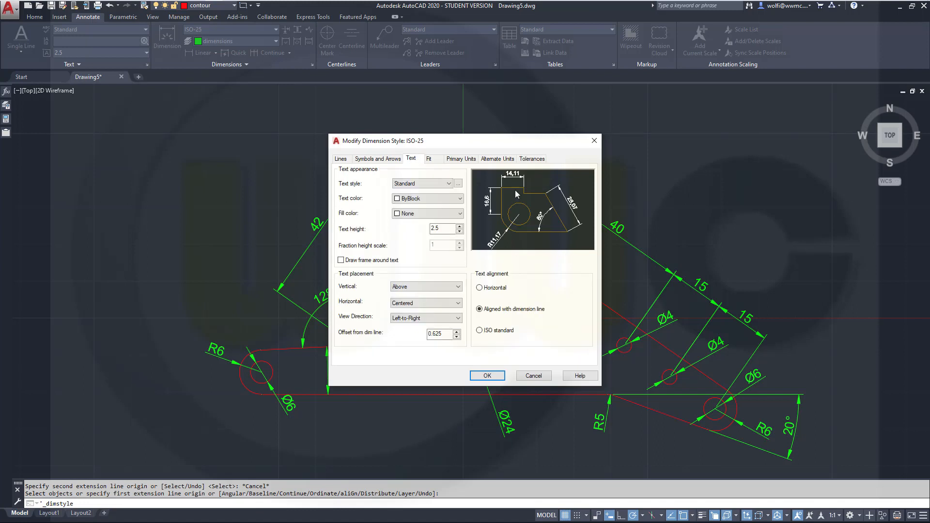
{"action": "left_click", "coordinate": [480, 331]}
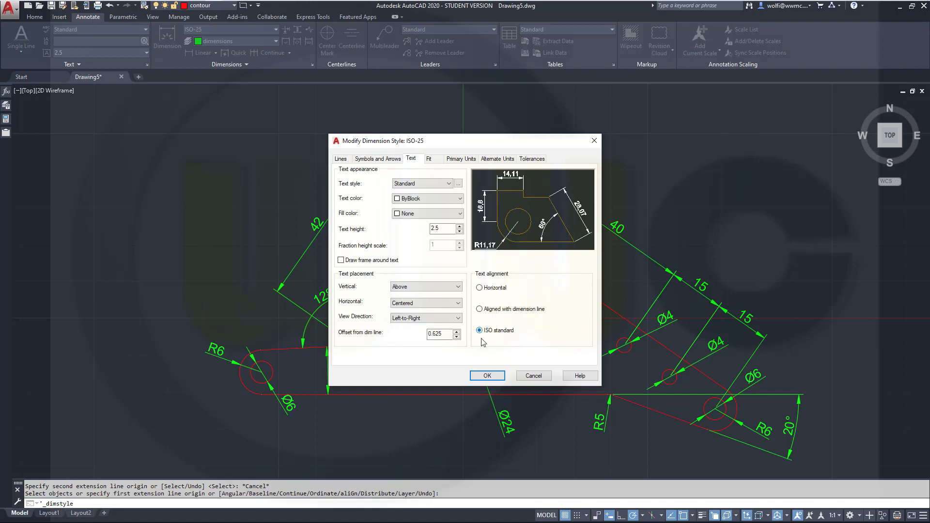
{"action": "left_click", "coordinate": [486, 377]}
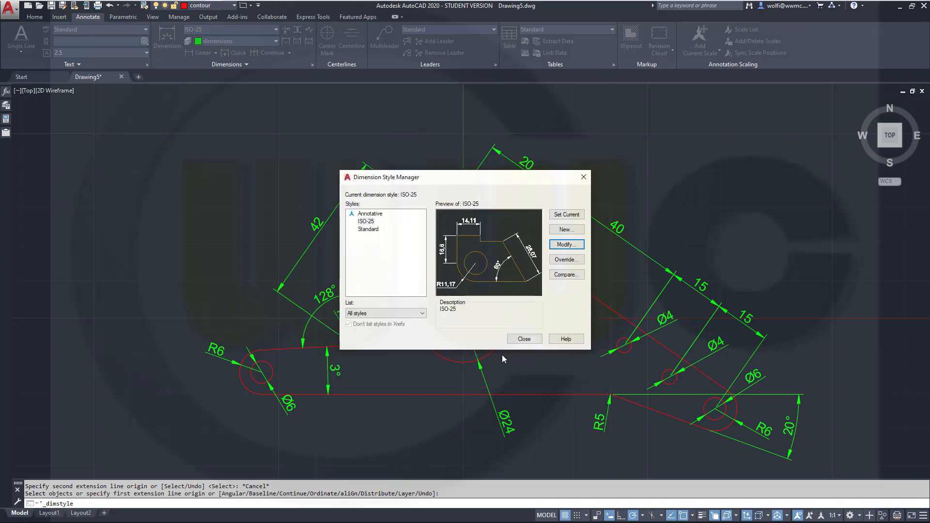
{"action": "left_click", "coordinate": [526, 339]}
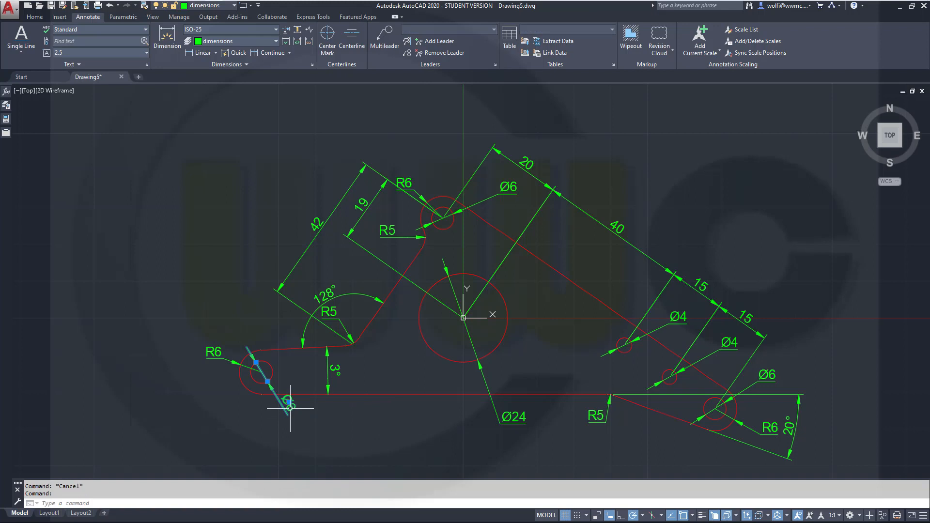
Replace the lower-left hole's diameter dimension with a new one, placing its text below the contour's bottom line
{"action": "left_click", "coordinate": [167, 38]}
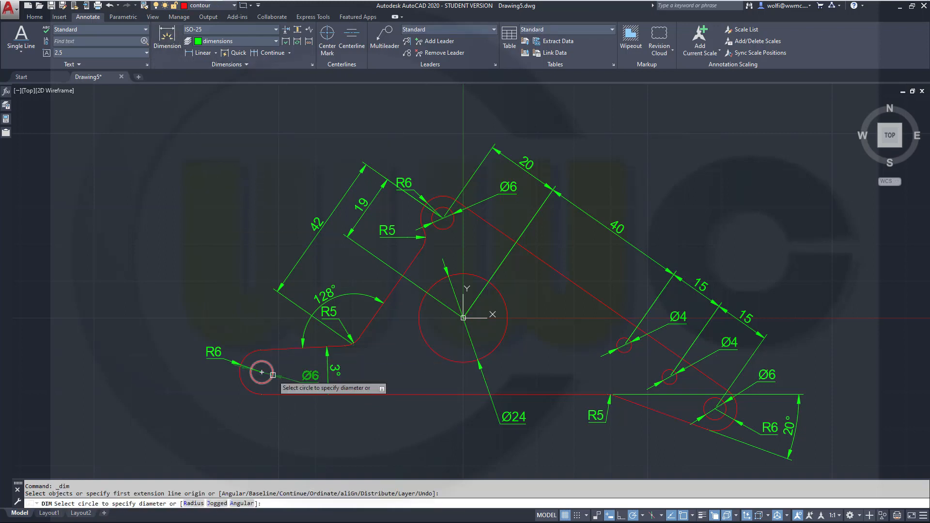
{"action": "left_click", "coordinate": [272, 376]}
{"action": "left_click", "coordinate": [282, 418]}
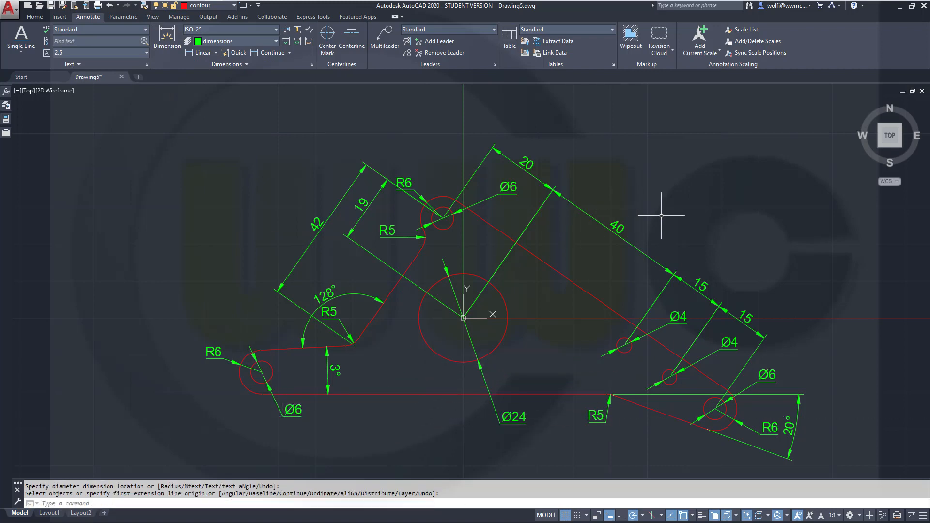
{"action": "scroll", "coordinate": [547, 301], "scroll_direction": "down", "scroll_amount": 2}
{"action": "scroll", "coordinate": [550, 342], "scroll_direction": "up", "scroll_amount": 2}
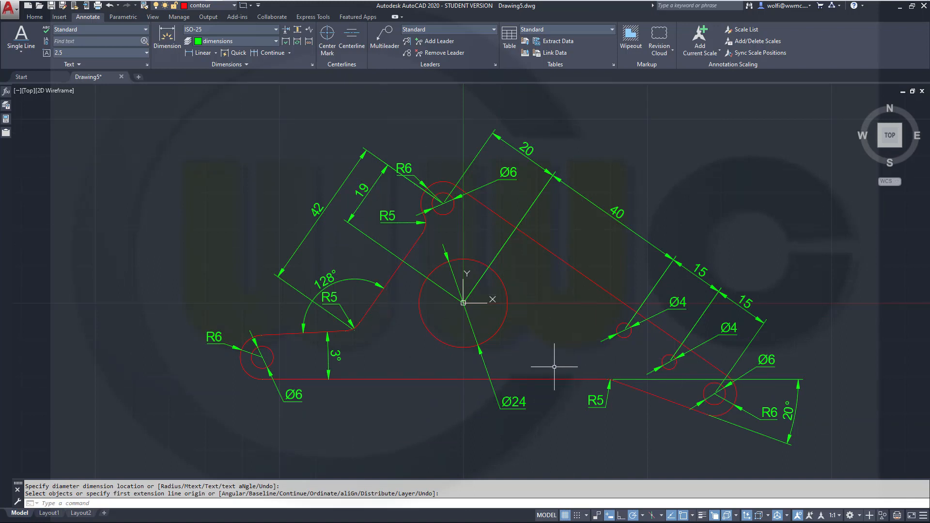
Move the UCS origin to the lower-right Ø6 hole's center and align the Y axis through the neighbouring Ø4 hole's center
{"action": "key", "text": "Escape"}
{"action": "left_click", "coordinate": [463, 303]}
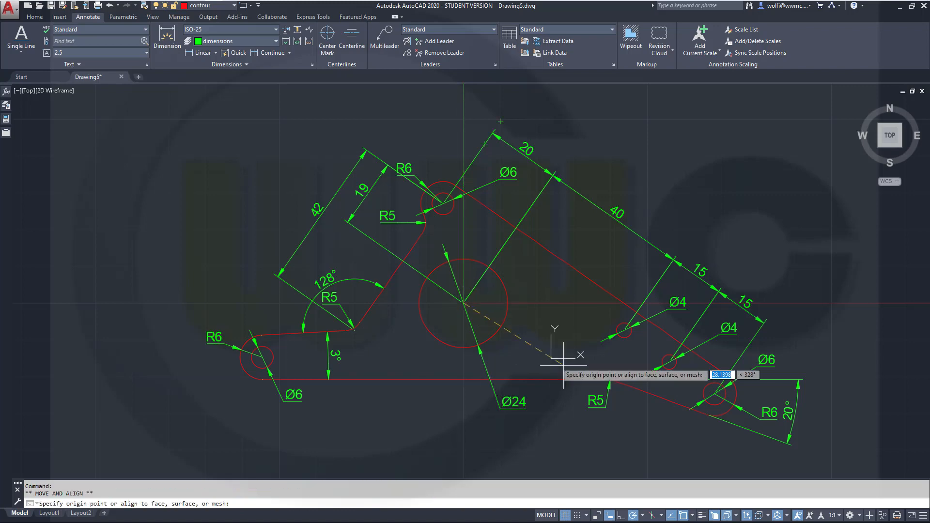
{"action": "scroll", "coordinate": [713, 435], "scroll_direction": "up", "scroll_amount": 4}
{"action": "scroll", "coordinate": [713, 435], "scroll_direction": "up", "scroll_amount": 1}
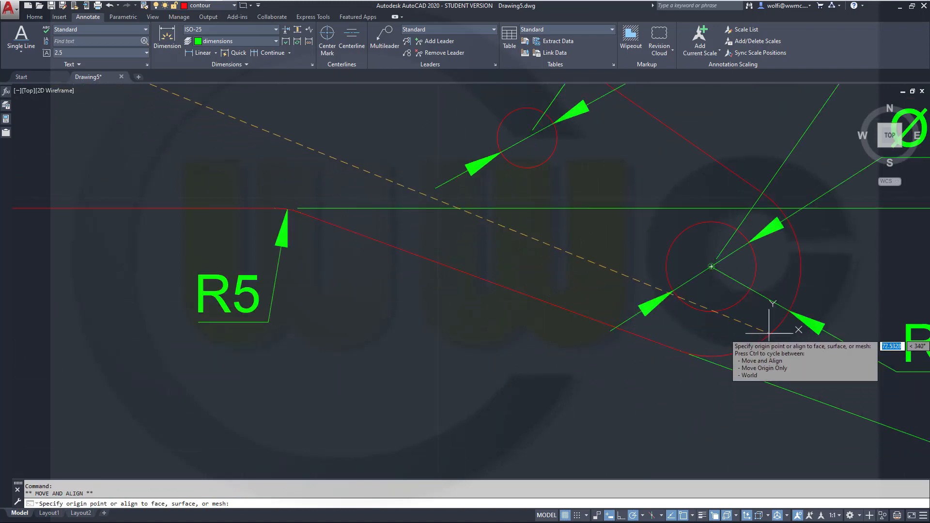
{"action": "left_click", "coordinate": [714, 266]}
{"action": "scroll", "coordinate": [723, 353], "scroll_direction": "down", "scroll_amount": 2}
{"action": "scroll", "coordinate": [722, 346], "scroll_direction": "down", "scroll_amount": 3}
{"action": "scroll", "coordinate": [720, 318], "scroll_direction": "up", "scroll_amount": 3}
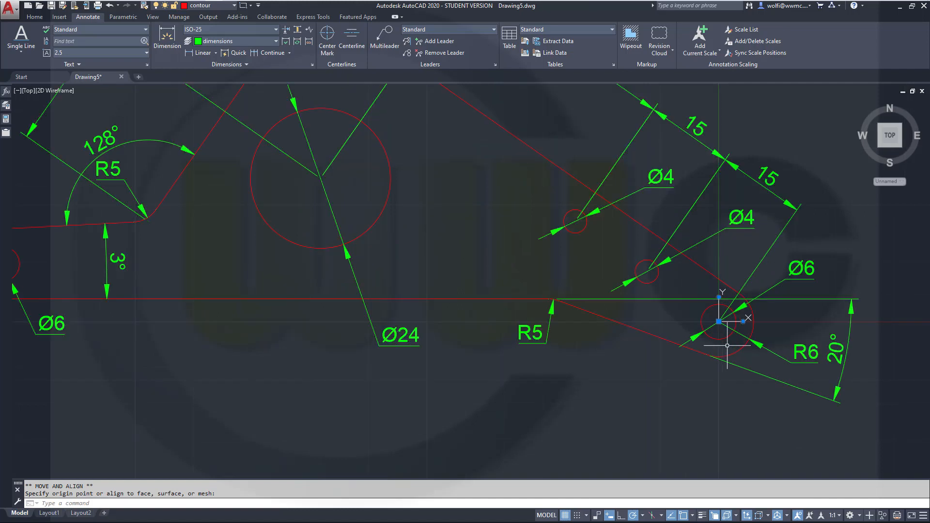
{"action": "left_click", "coordinate": [719, 297]}
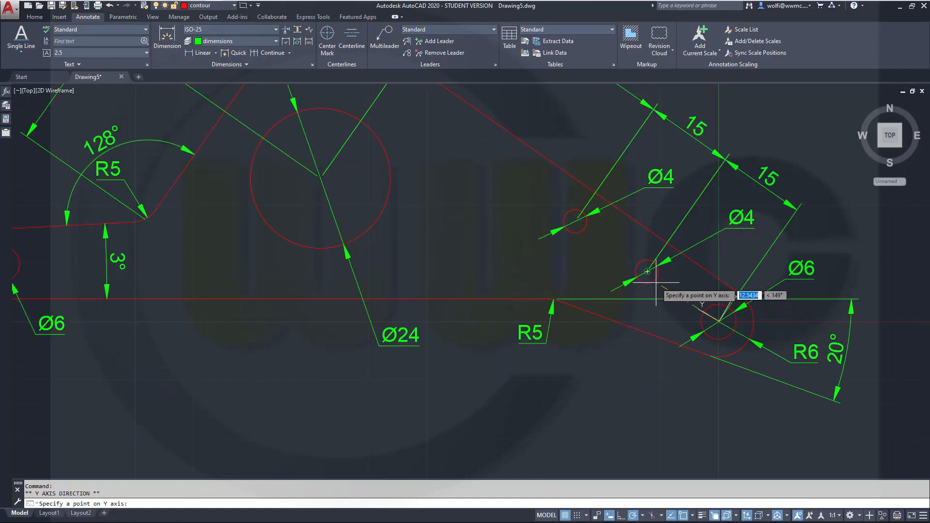
{"action": "key", "text": "Escape"}
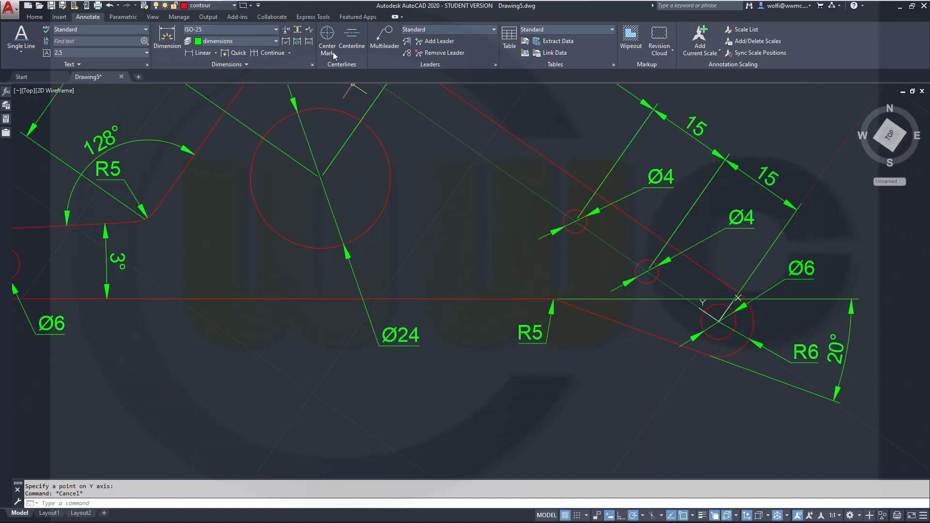
Add center marks to the topmost Ø6 hole and both Ø4 holes, aligned with the rotated UCS
{"action": "left_click", "coordinate": [326, 38]}
{"action": "middle_click_drag", "start_coordinate": [354, 99], "coordinate": [432, 246]}
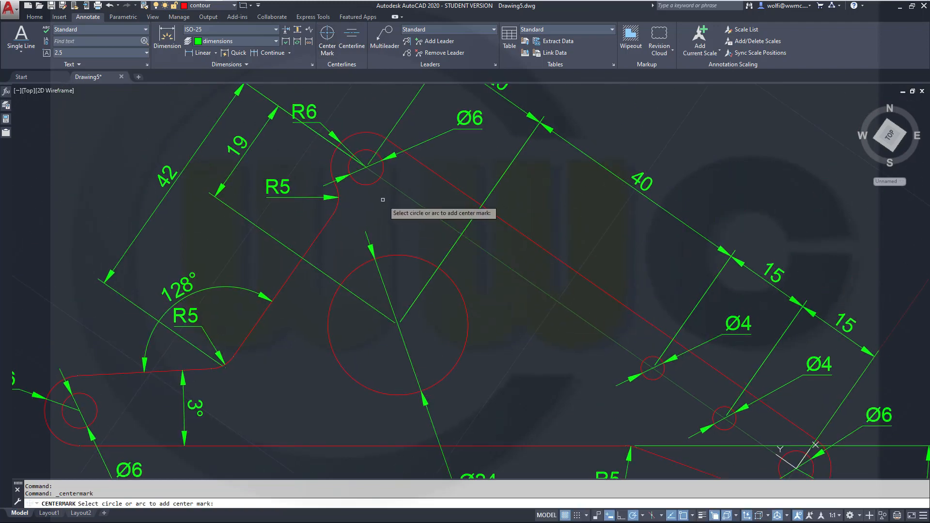
{"action": "left_click", "coordinate": [372, 183]}
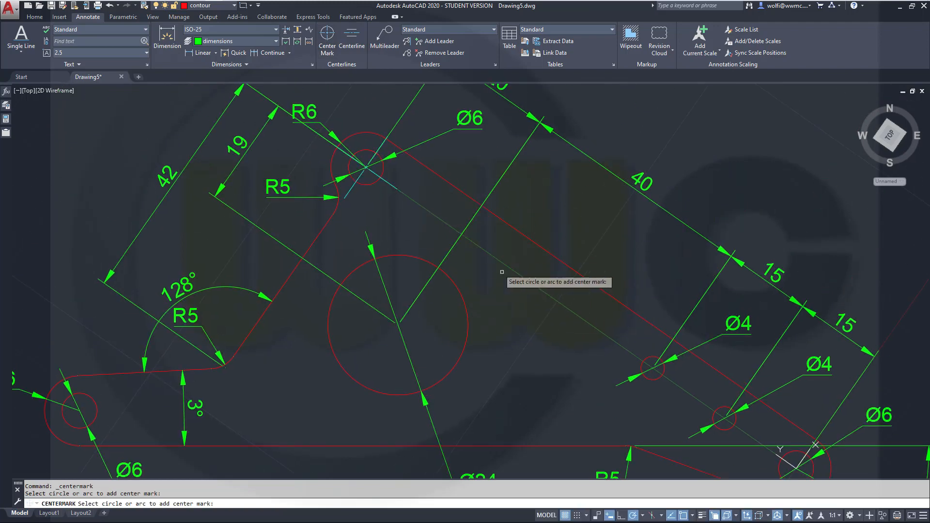
{"action": "left_click", "coordinate": [641, 361]}
{"action": "middle_click_drag", "start_coordinate": [649, 407], "coordinate": [499, 334]}
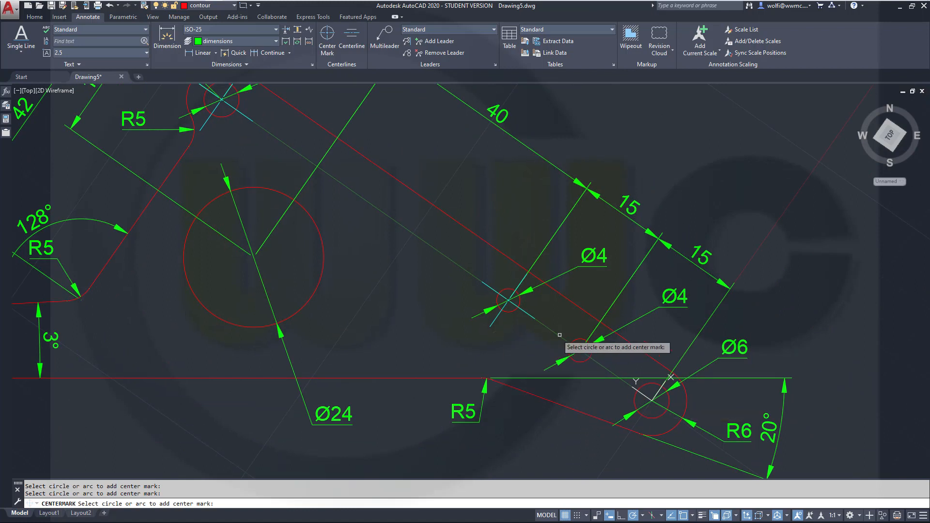
{"action": "left_click", "coordinate": [577, 338]}
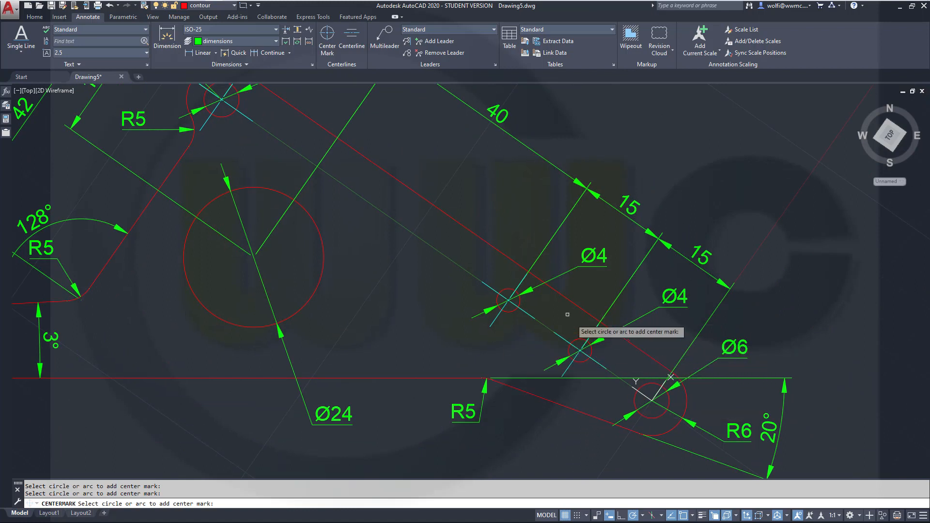
{"action": "key", "text": "Escape"}
{"action": "key", "text": "Escape"}
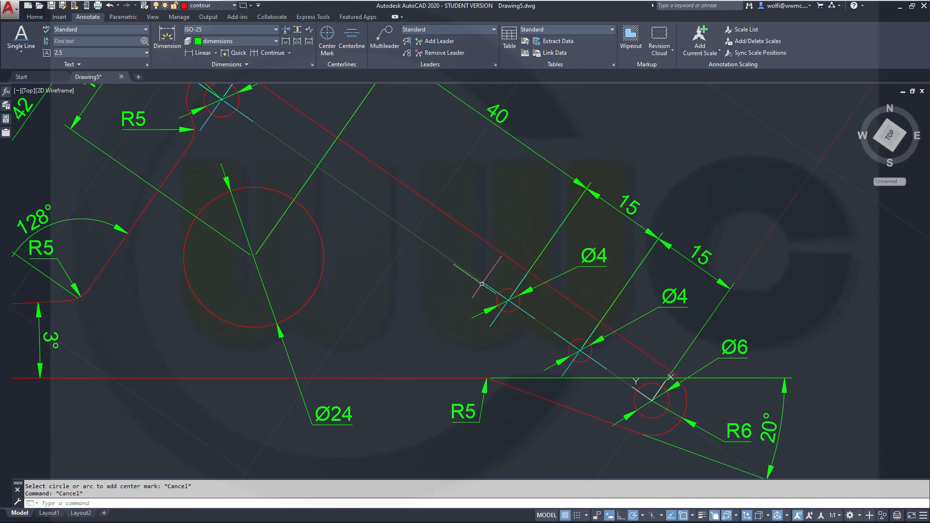
Reset the UCS to the World coordinate system
{"action": "scroll", "coordinate": [669, 451], "scroll_direction": "up", "scroll_amount": 4}
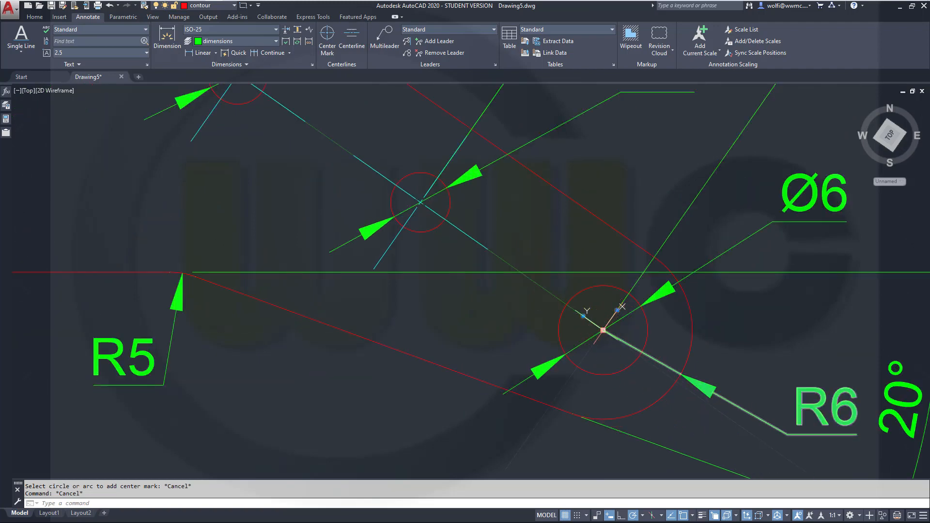
{"action": "mouse_move", "coordinate": [604, 330]}
{"action": "left_click", "coordinate": [631, 369]}
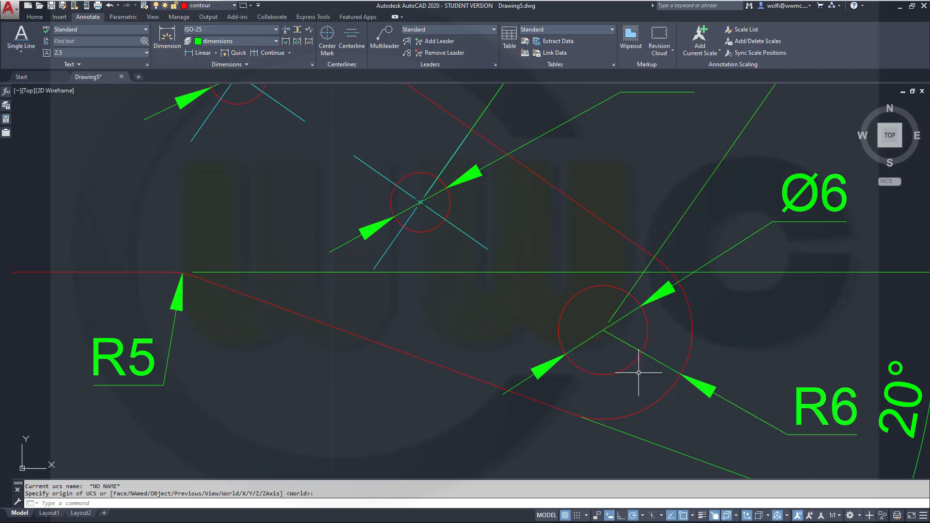
Add center marks to the large Ø24 circle, the lower-left Ø6 hole and the lower-right Ø6 hole
{"action": "middle_click_drag", "start_coordinate": [391, 337], "coordinate": [502, 318]}
{"action": "scroll", "coordinate": [523, 356], "scroll_direction": "down", "scroll_amount": 3}
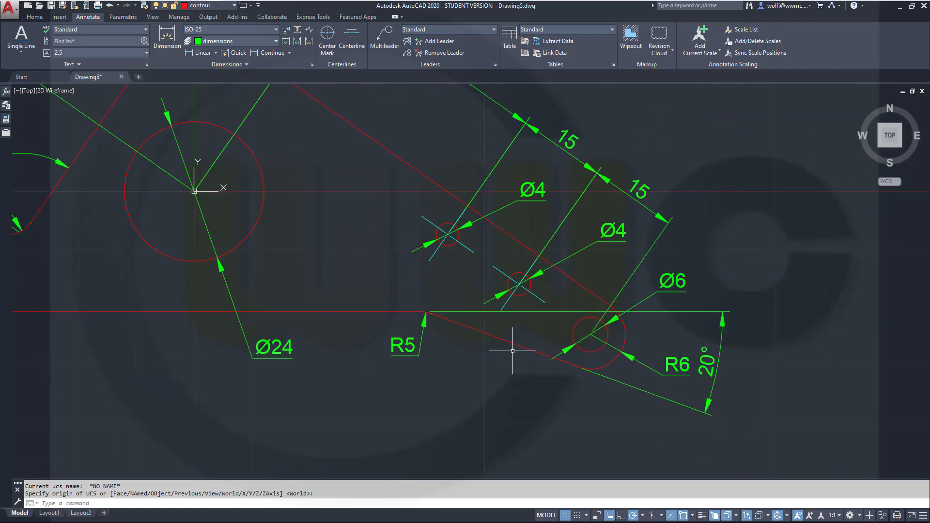
{"action": "left_click", "coordinate": [327, 36]}
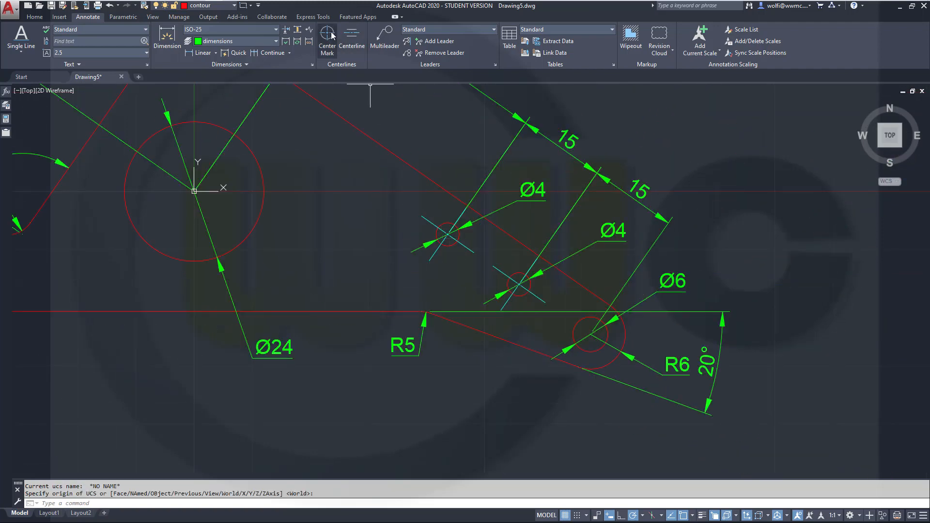
{"action": "left_click", "coordinate": [256, 221]}
{"action": "mouse_move", "coordinate": [293, 245]}
{"action": "middle_mouse_down"}
{"action": "mouse_move", "coordinate": [555, 264]}
{"action": "mouse_move", "coordinate": [600, 258]}
{"action": "middle_mouse_up"}
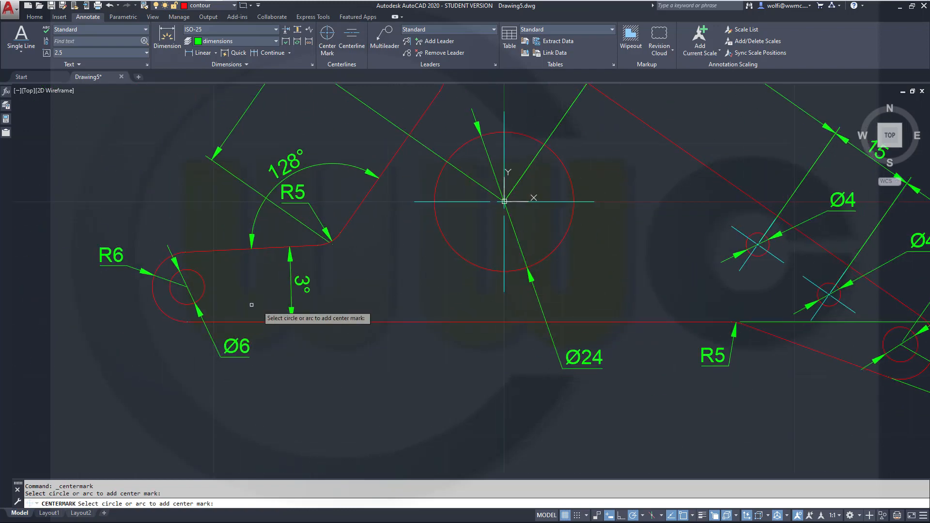
{"action": "left_click", "coordinate": [204, 288]}
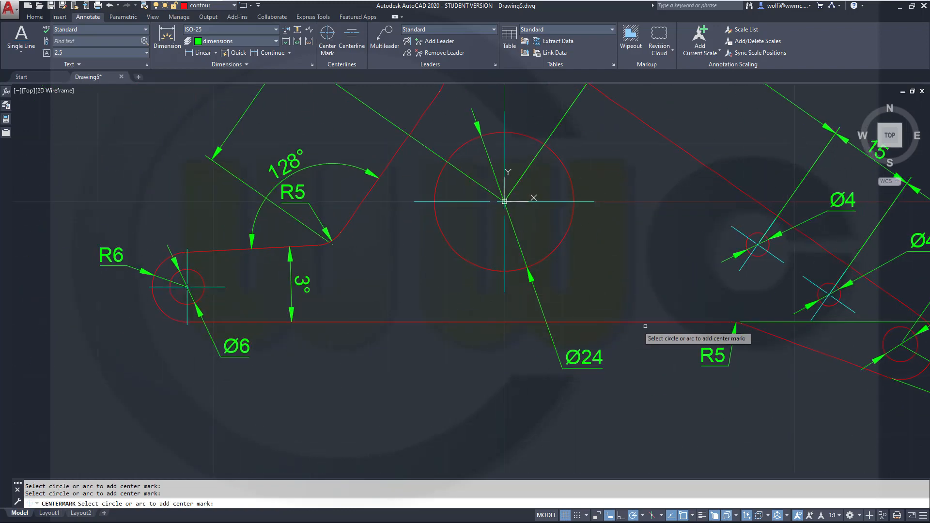
{"action": "middle_click_drag", "start_coordinate": [693, 344], "coordinate": [419, 291]}
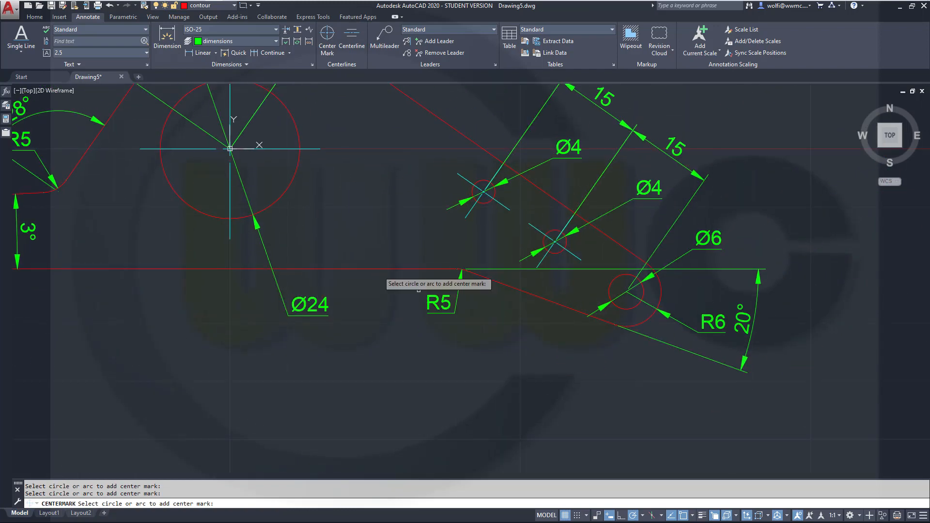
{"action": "left_click", "coordinate": [630, 308]}
{"action": "scroll", "coordinate": [451, 330], "scroll_direction": "down", "scroll_amount": 3}
{"action": "scroll", "coordinate": [509, 377], "scroll_direction": "up", "scroll_amount": 1}
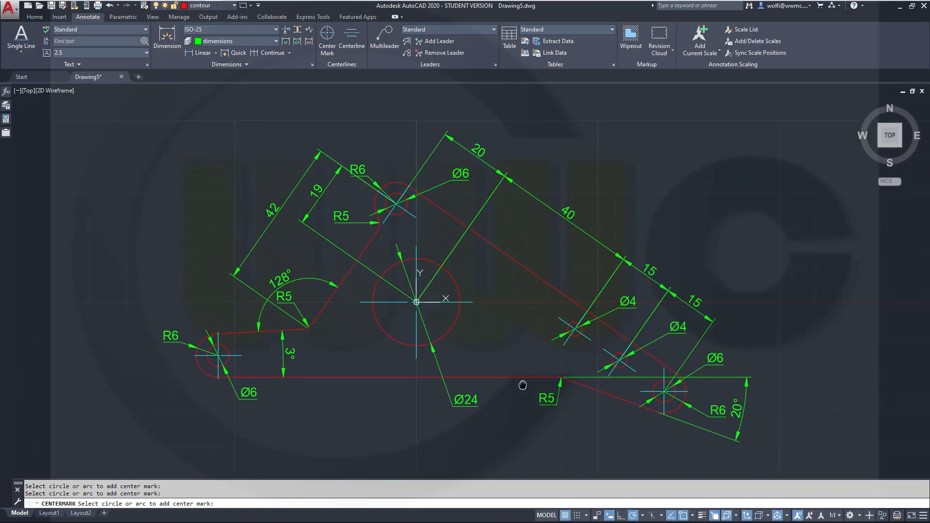
{"action": "key", "text": "Escape"}
{"action": "key", "text": "Escape"}
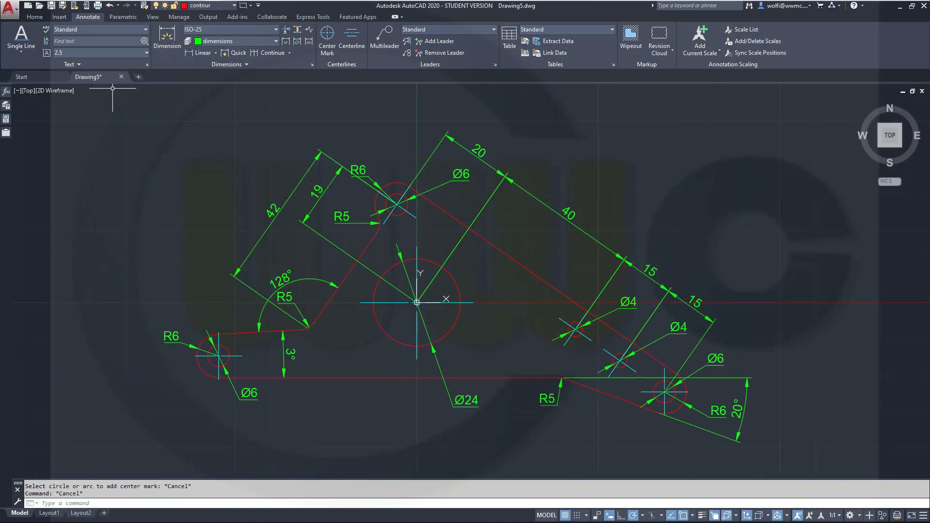
Add the single-line text "t=2" below the contour's sloped lower-right edge, with height 2.5 and rotation 0
{"action": "left_click", "coordinate": [20, 52]}
{"action": "middle_click_drag", "start_coordinate": [562, 398], "coordinate": [485, 235]}
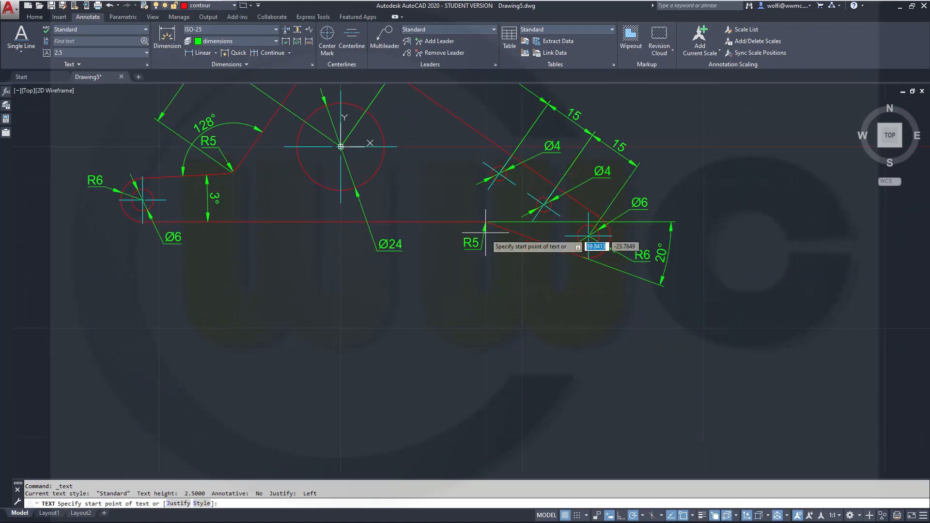
{"action": "left_click", "coordinate": [519, 288]}
{"action": "key", "text": "Return"}
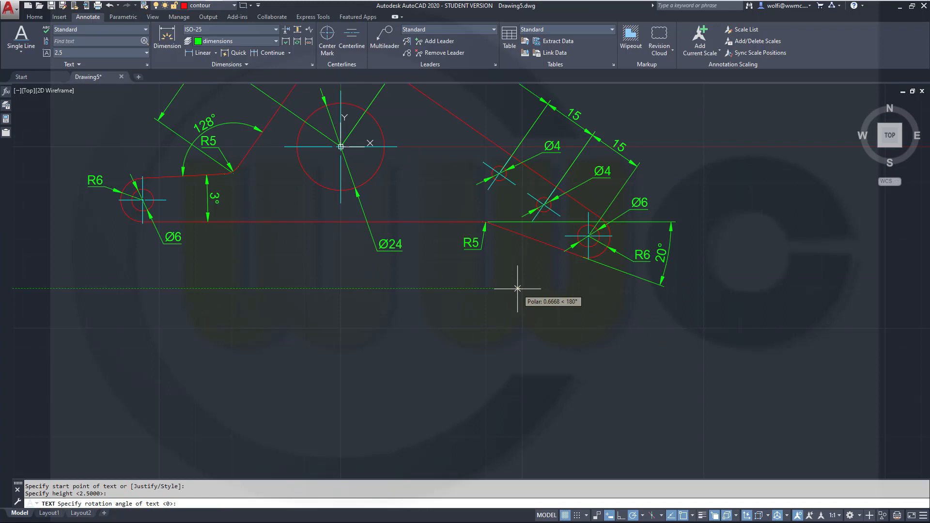
{"action": "key", "text": "Return"}
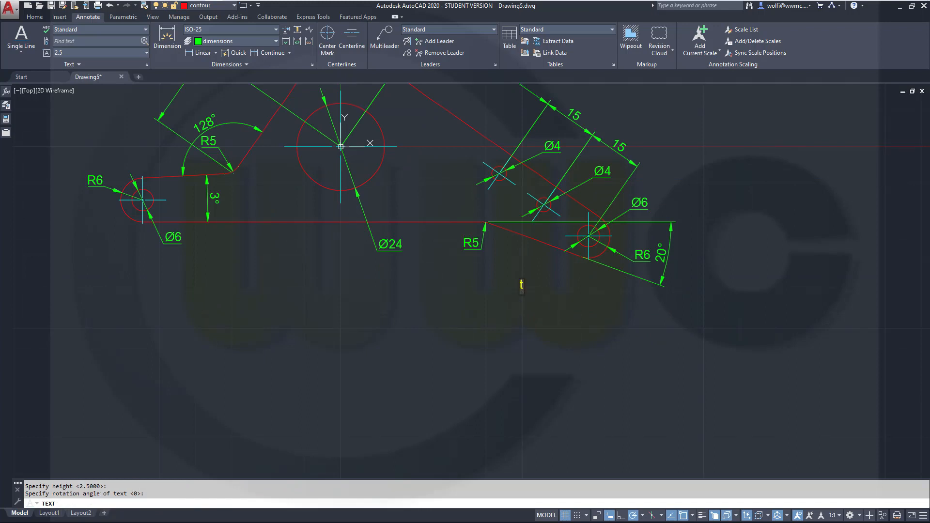
{"action": "key", "text": "Return"}
{"action": "key", "text": "Return"}
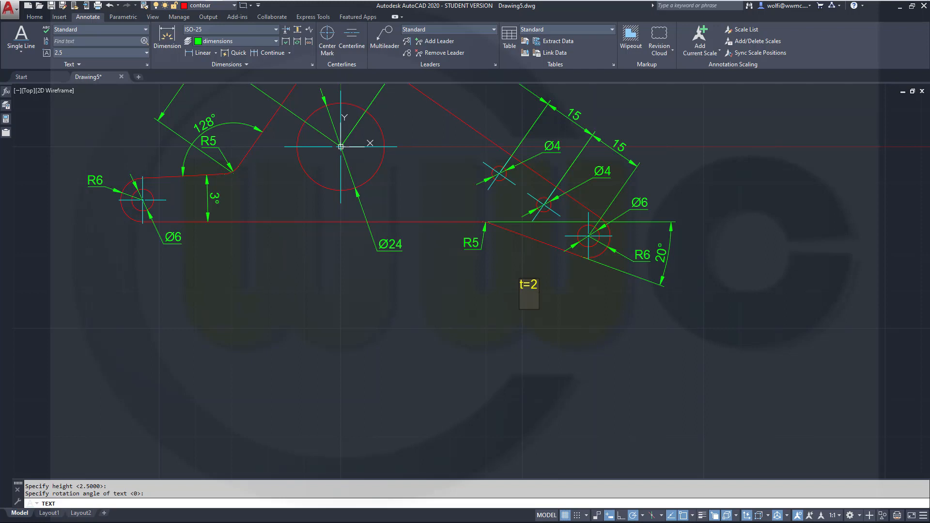
{"action": "mouse_move", "coordinate": [426, 198]}
{"action": "middle_mouse_down"}
{"action": "mouse_move", "coordinate": [455, 249]}
{"action": "mouse_move", "coordinate": [557, 338]}
{"action": "middle_mouse_up"}
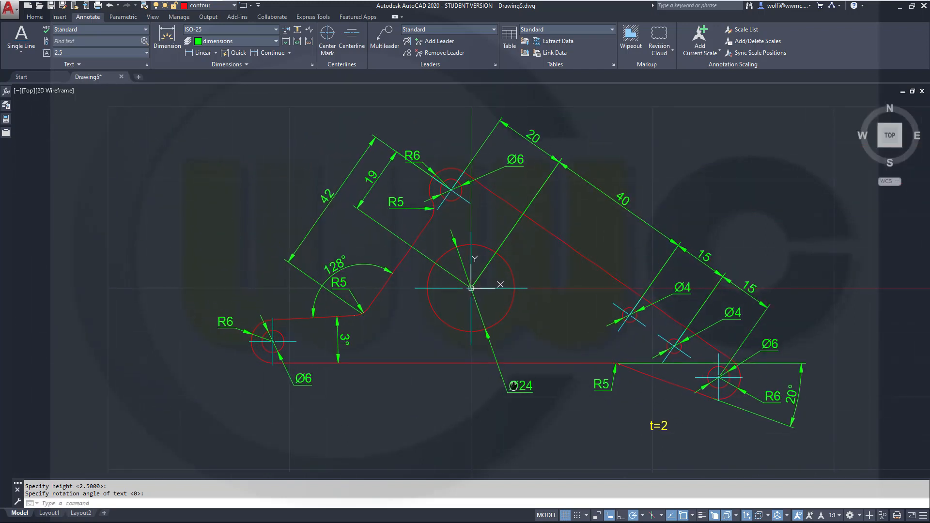